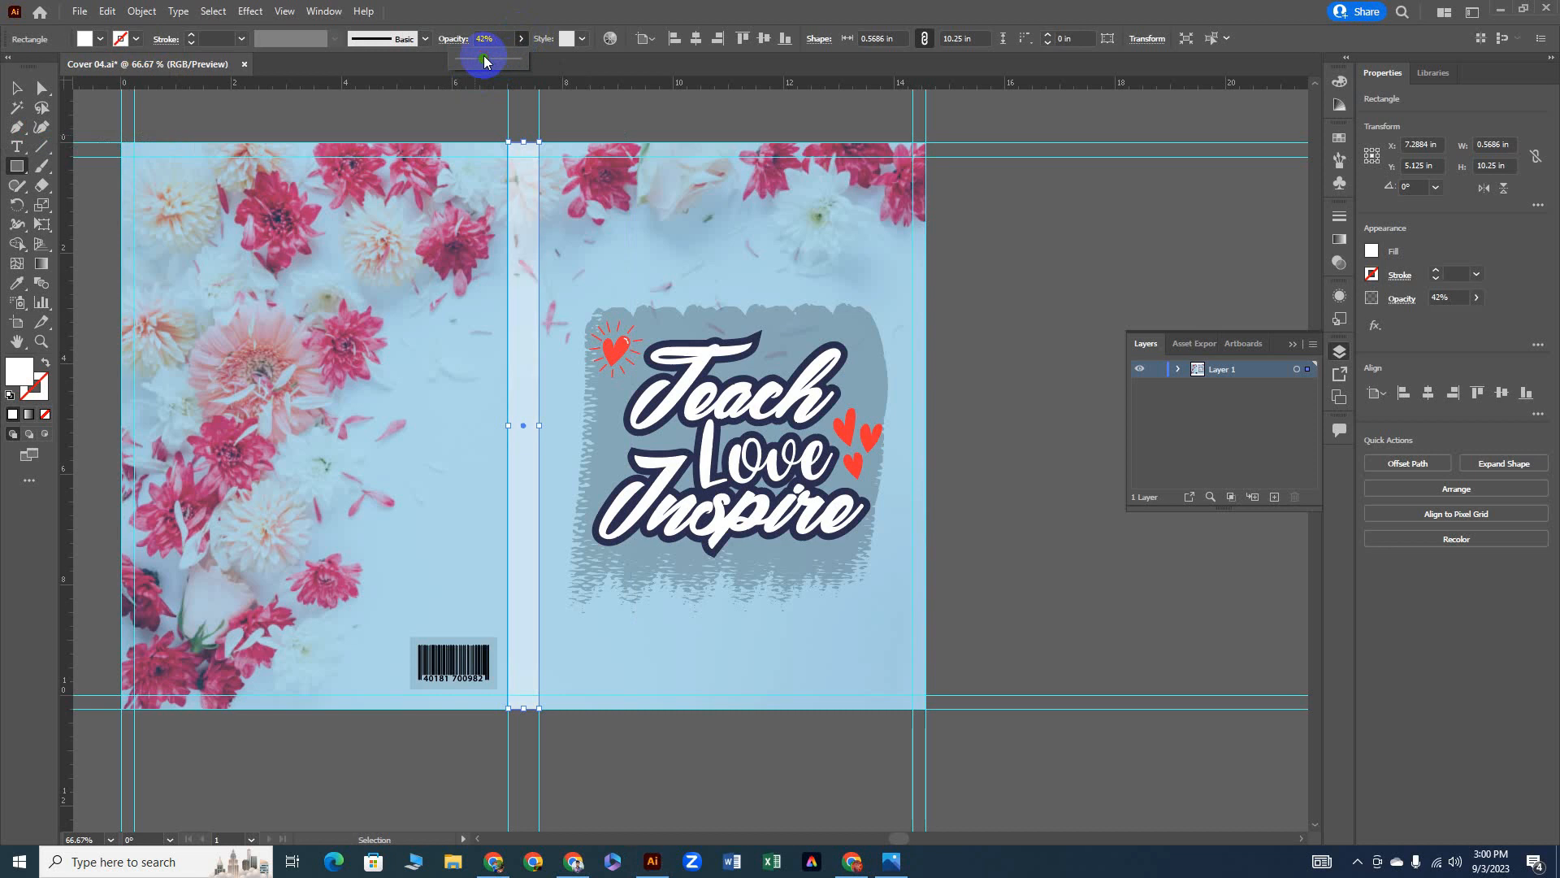
Step: Fill the spine rectangle on the book cover with a dark navy blue swatch and deselect it
{"action": "left_click", "coordinate": [101, 39]}
{"action": "left_click", "coordinate": [136, 77]}
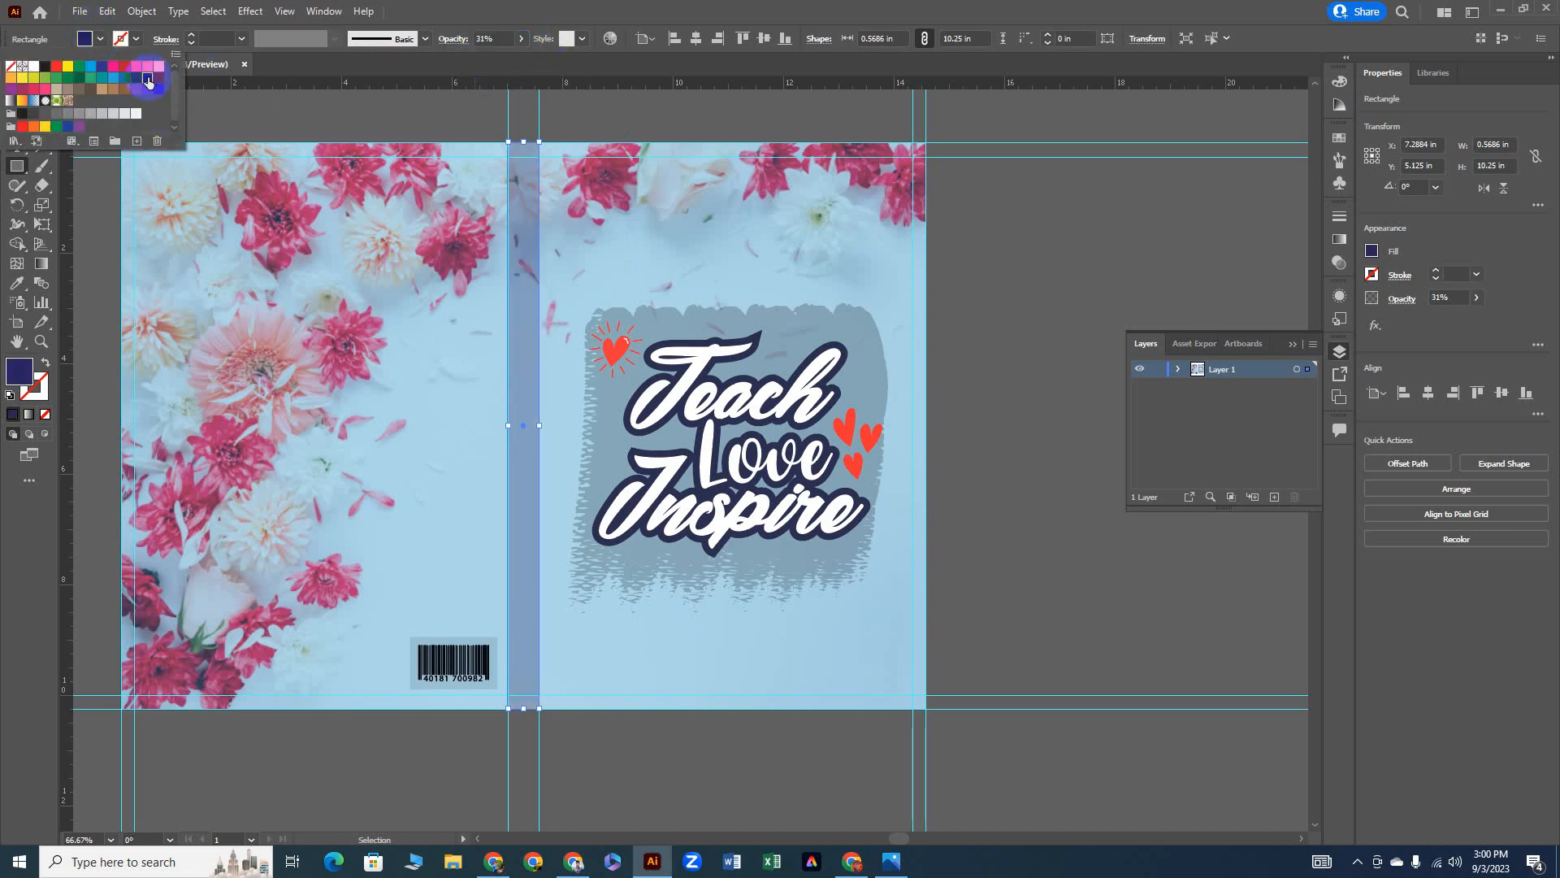
{"action": "left_click", "coordinate": [377, 62]}
{"action": "left_click", "coordinate": [260, 113]}
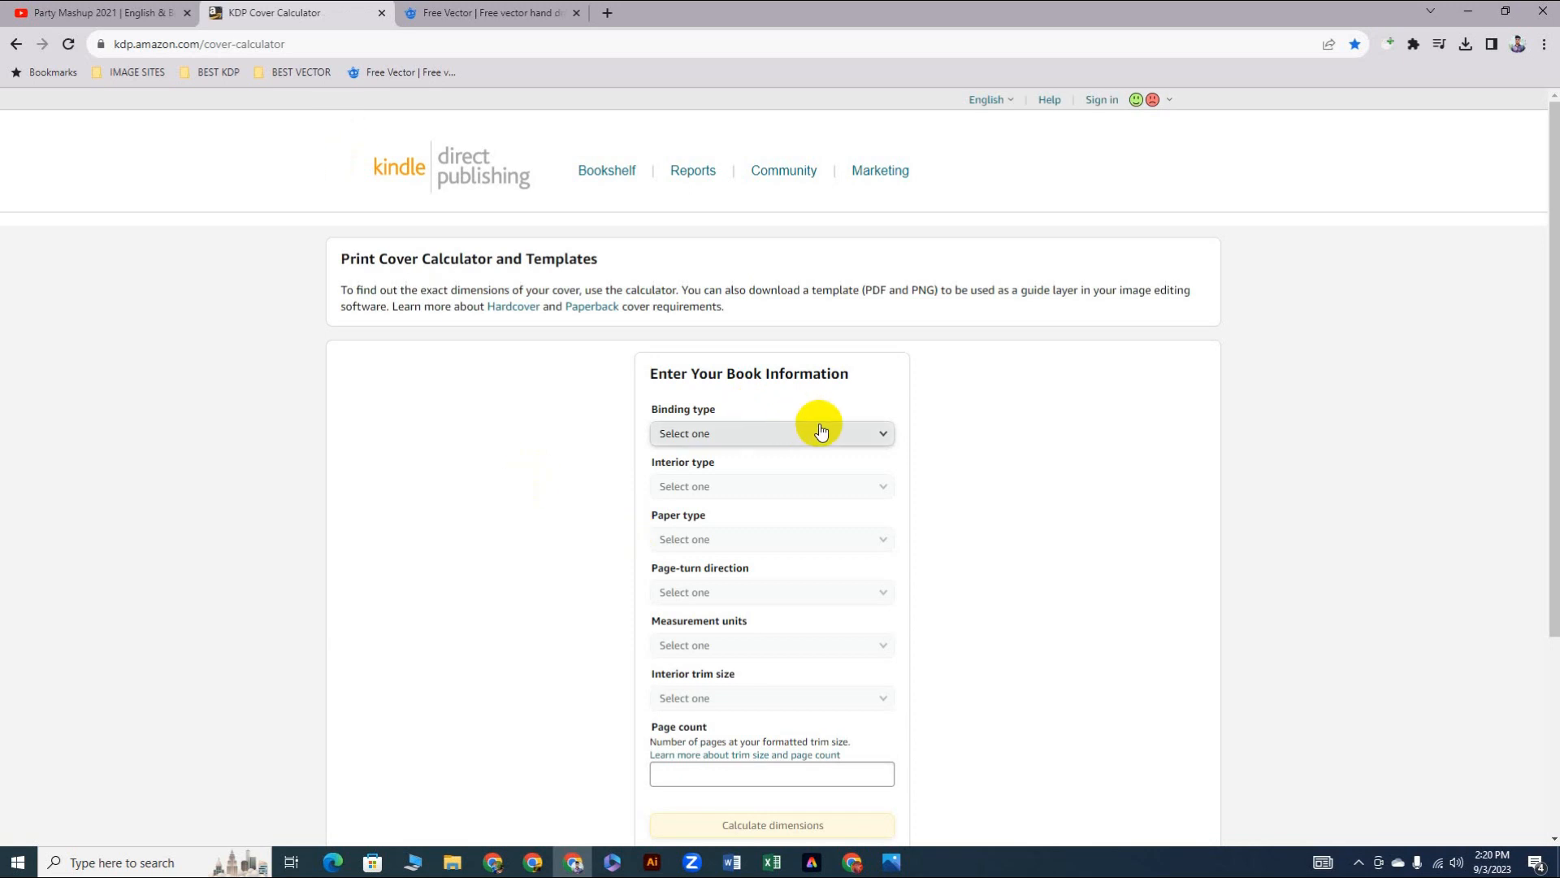
Step: Set the book information in the KDP cover calculator to Paperback, Black & white, White paper, Left to Right and Inches
{"action": "left_click", "coordinate": [821, 435]}
{"action": "left_click", "coordinate": [784, 453]}
{"action": "left_click", "coordinate": [772, 485]}
{"action": "left_click", "coordinate": [755, 524]}
{"action": "left_click", "coordinate": [756, 534]}
{"action": "left_click", "coordinate": [757, 554]}
{"action": "left_click", "coordinate": [754, 592]}
{"action": "left_click", "coordinate": [752, 600]}
{"action": "left_click", "coordinate": [756, 642]}
{"action": "left_click", "coordinate": [748, 658]}
Step: Calculate the cover dimensions for an interior trim size of 7 x 10 in and a page count of 140
{"action": "left_click", "coordinate": [749, 699]}
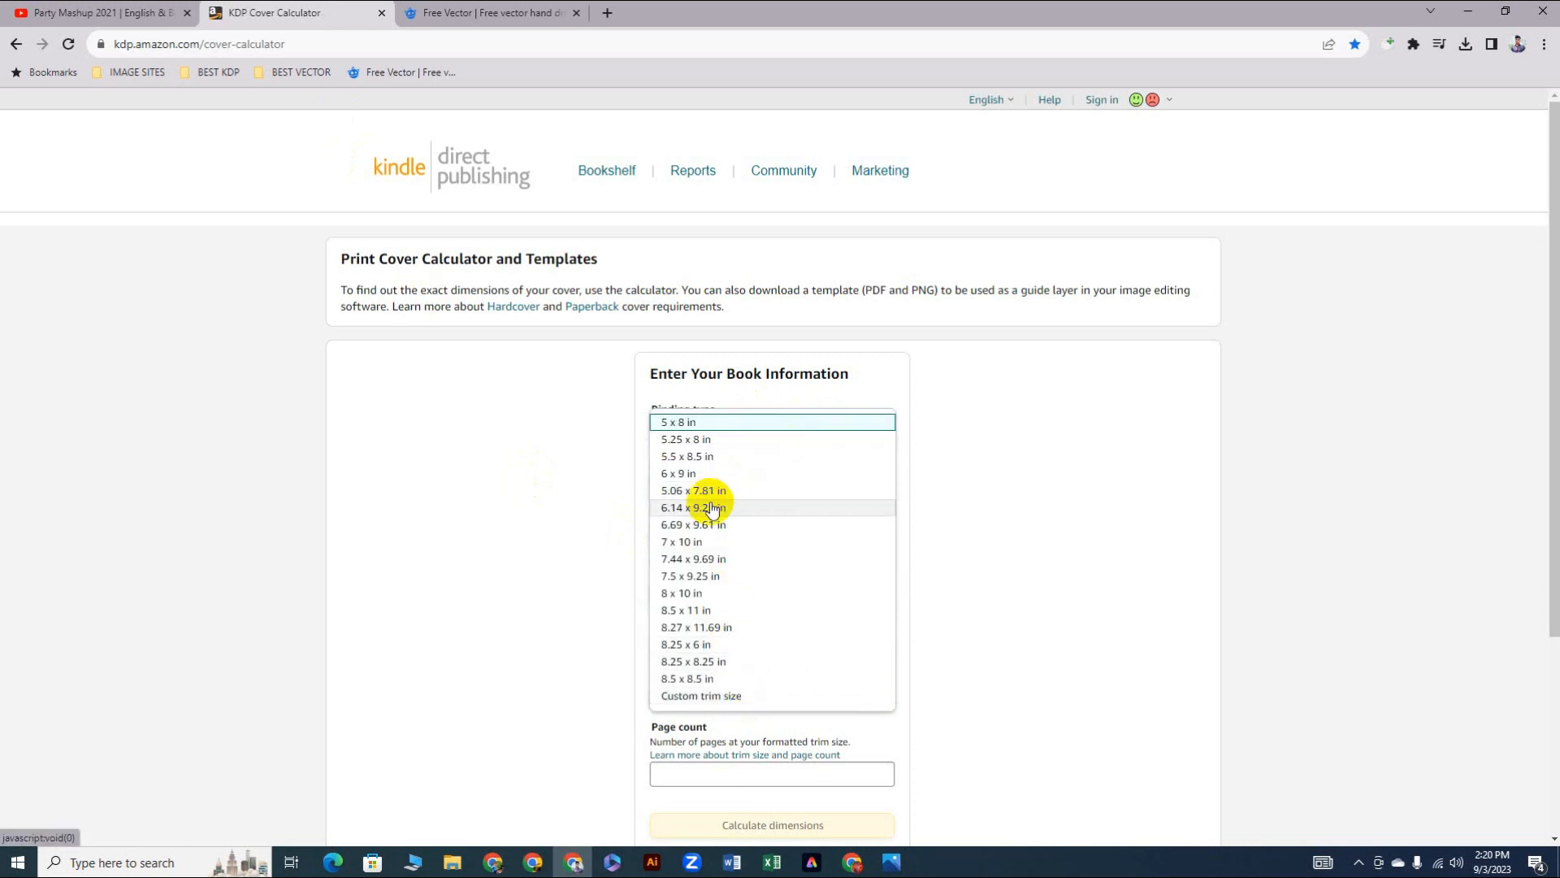
{"action": "left_click", "coordinate": [700, 541]}
{"action": "scroll", "coordinate": [748, 683], "scroll_direction": "down", "scroll_amount": 3}
{"action": "left_click", "coordinate": [756, 527]}
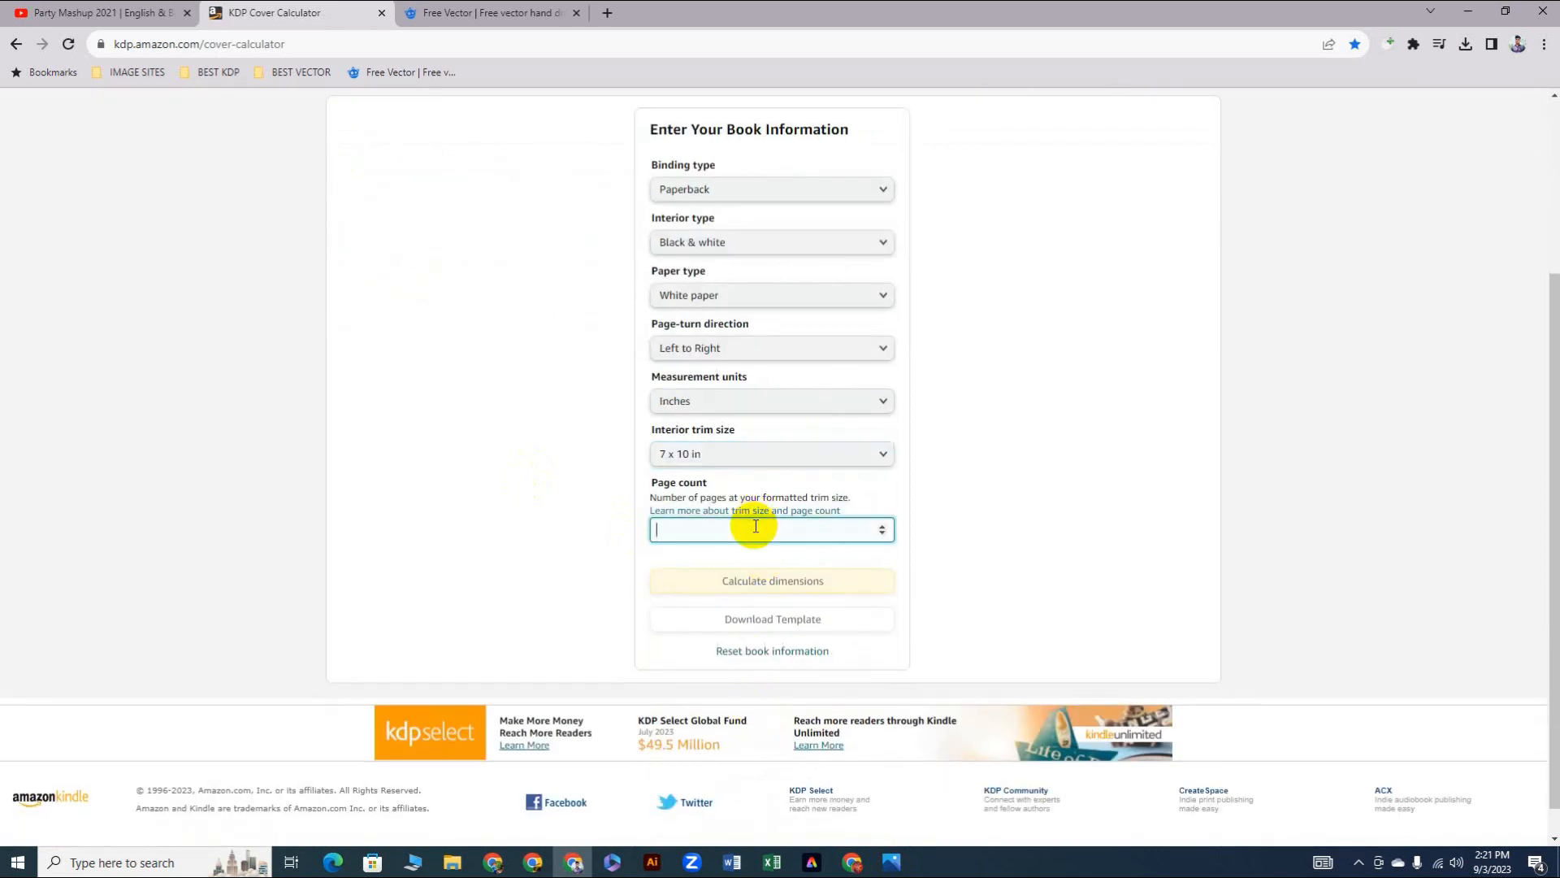
{"action": "left_click", "coordinate": [782, 587]}
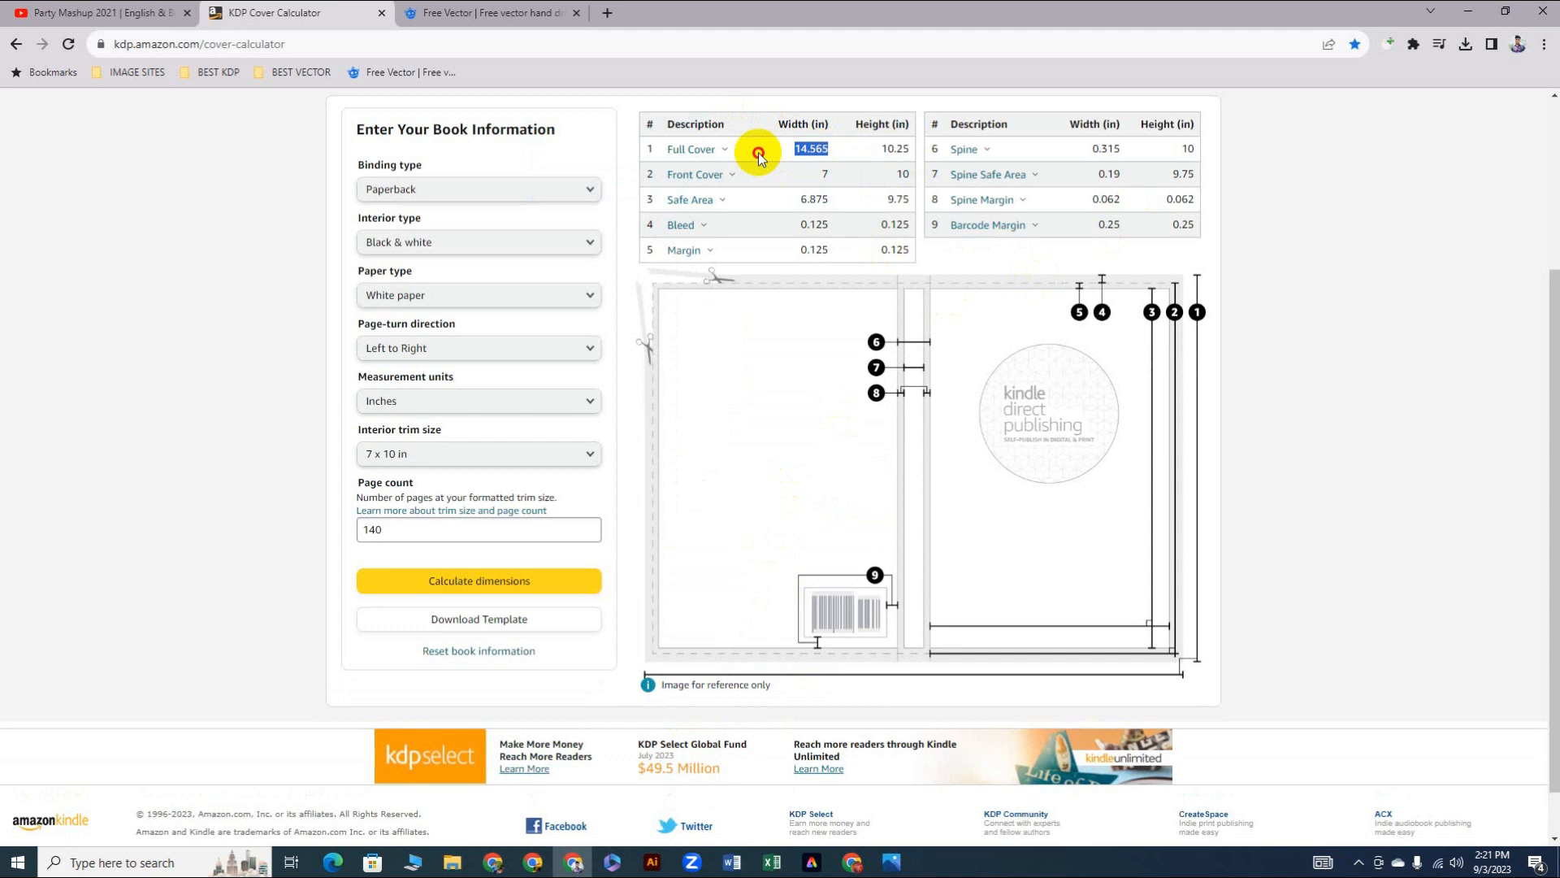
Step: Switch to Illustrator and create a new document in inches, using the calculator's full cover width of 14.565 and height of 10.25
{"action": "left_click", "coordinate": [651, 863]}
{"action": "left_click", "coordinate": [1131, 290]}
{"action": "left_click", "coordinate": [1166, 399]}
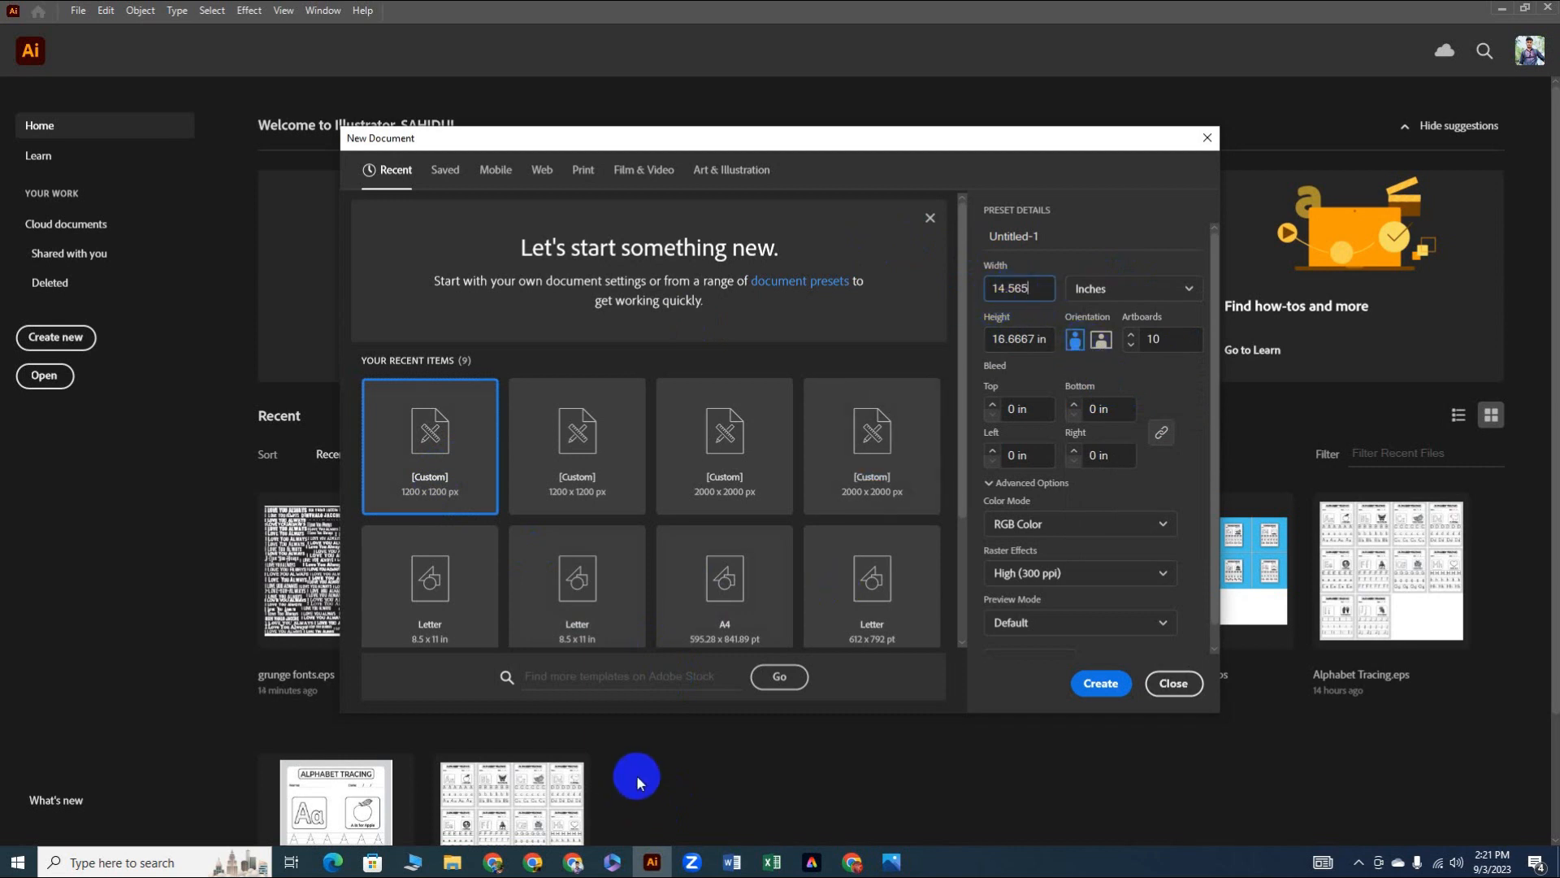
{"action": "left_click", "coordinate": [573, 861]}
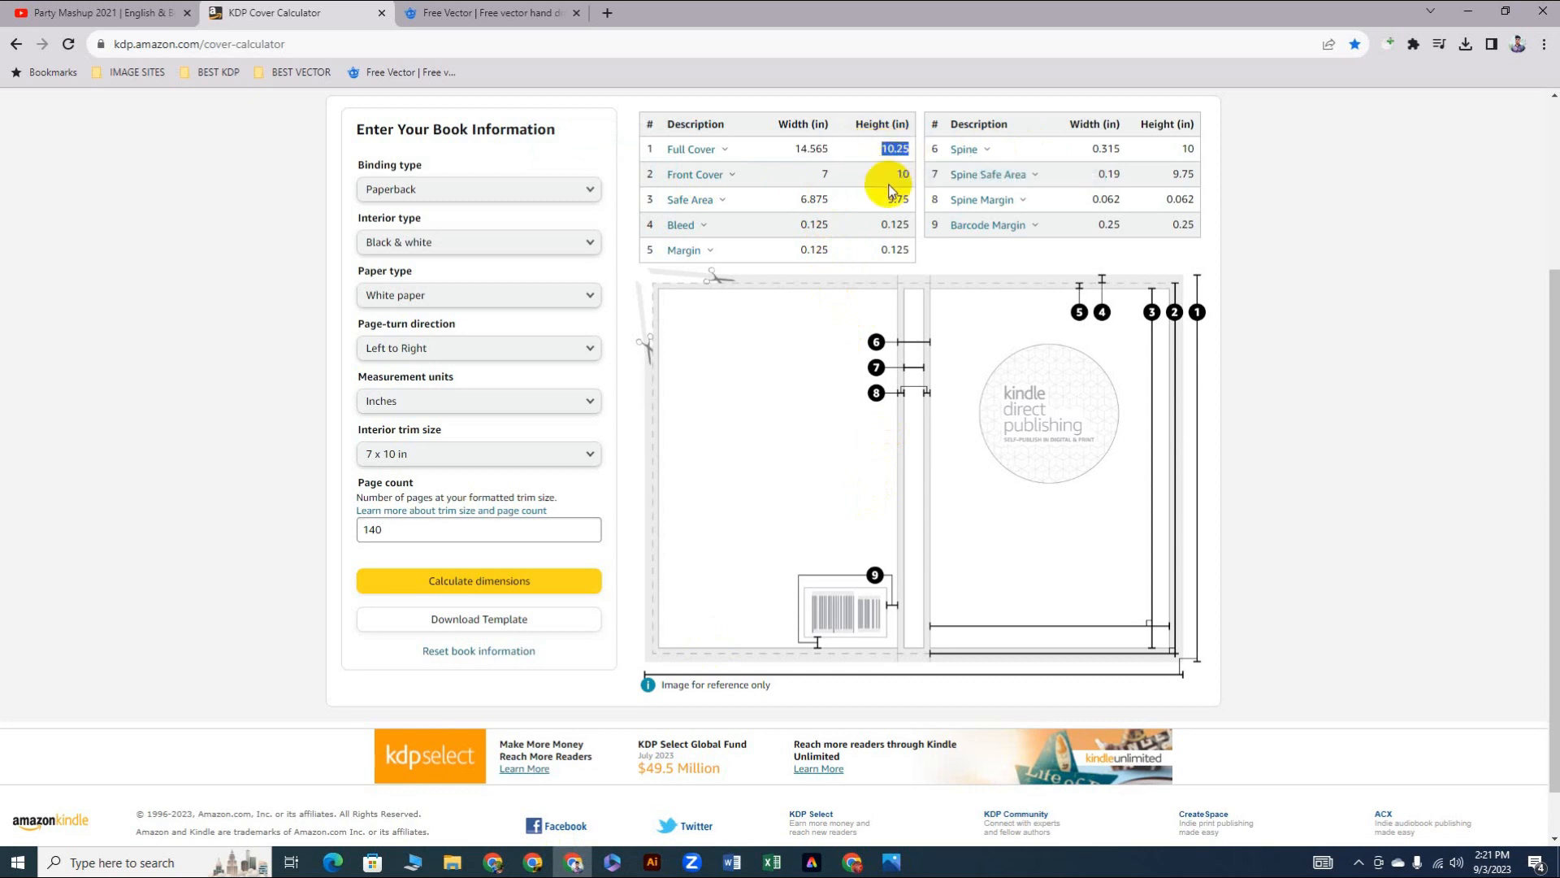
{"action": "left_click", "coordinate": [654, 862]}
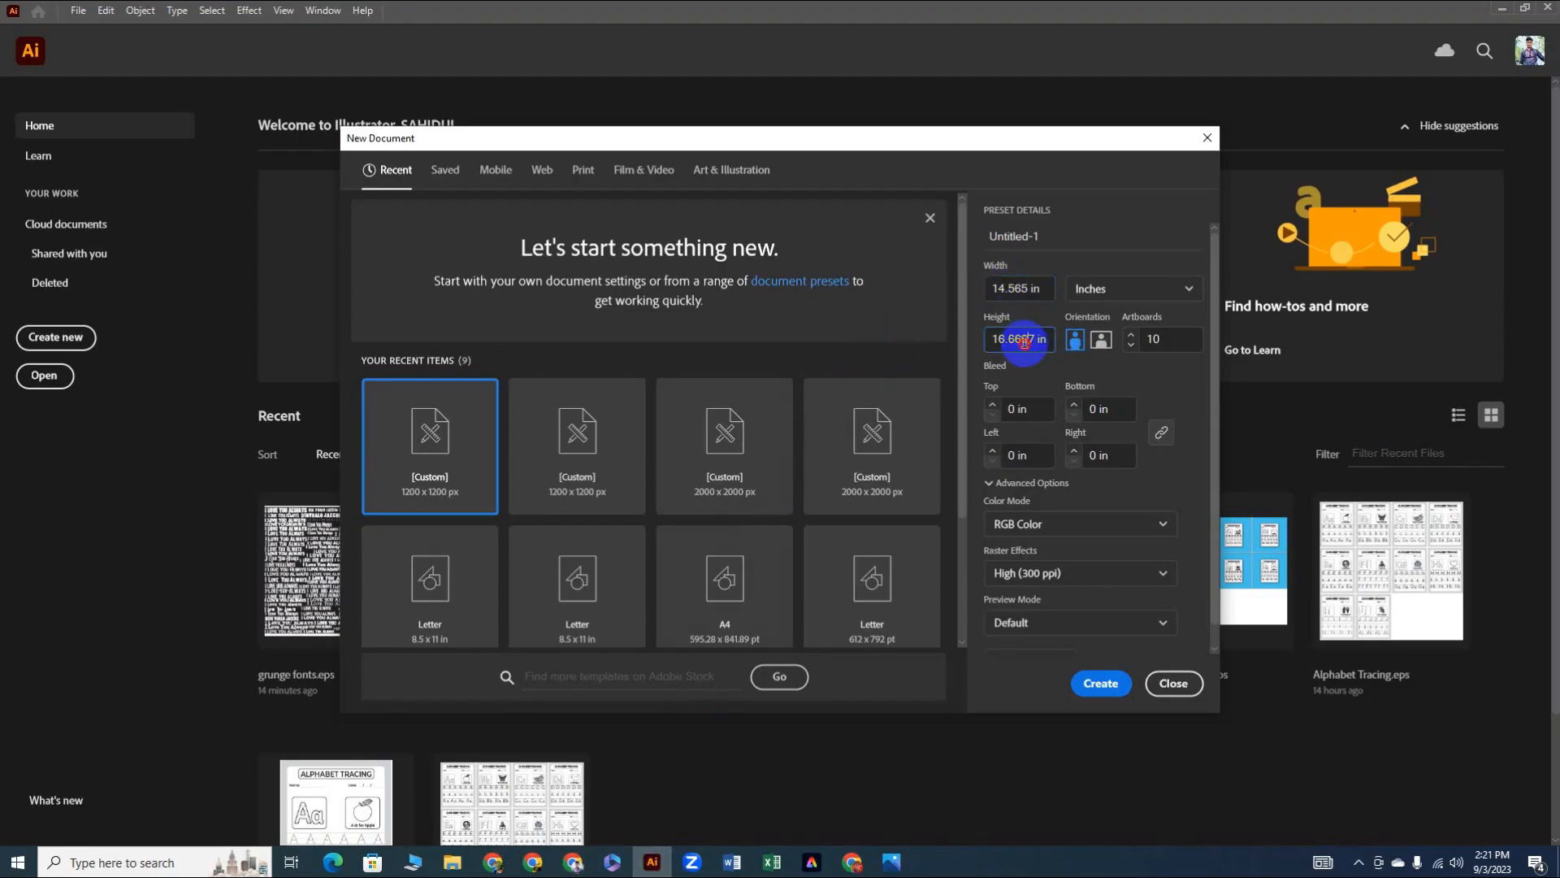
{"action": "left_click", "coordinate": [1101, 682]}
{"action": "scroll", "coordinate": [734, 320], "scroll_direction": "down", "scroll_amount": 1}
{"action": "left_click_drag", "start_coordinate": [731, 326], "coordinate": [628, 331]}
Step: Download the cover template from the KDP calculator, extract its archive in the Downloads folder and open the extracted folder
{"action": "left_click", "coordinate": [574, 862]}
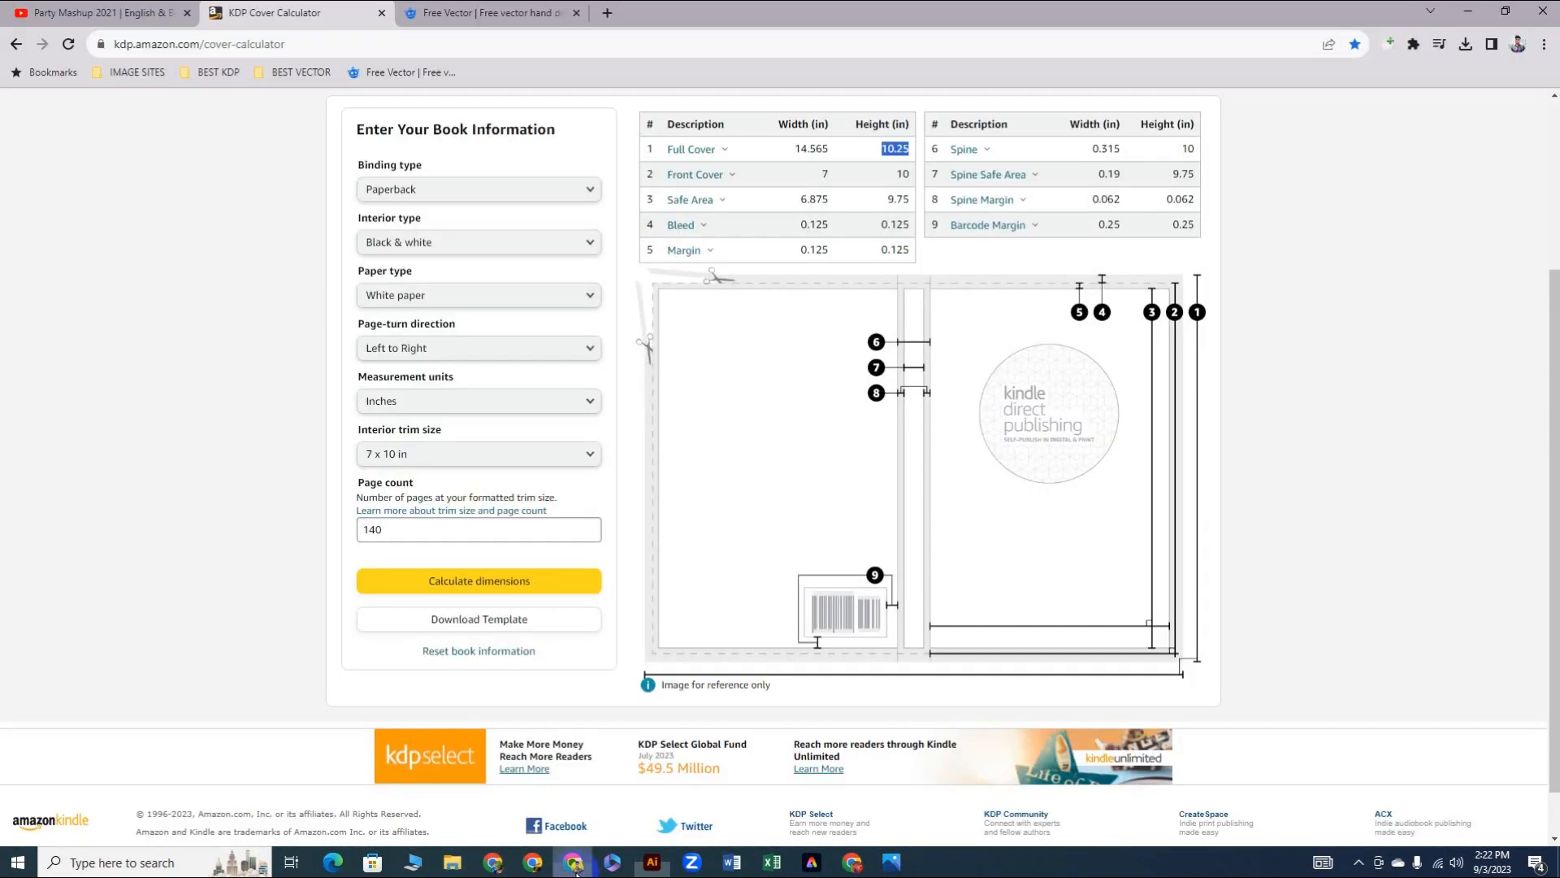
{"action": "left_click", "coordinate": [486, 619]}
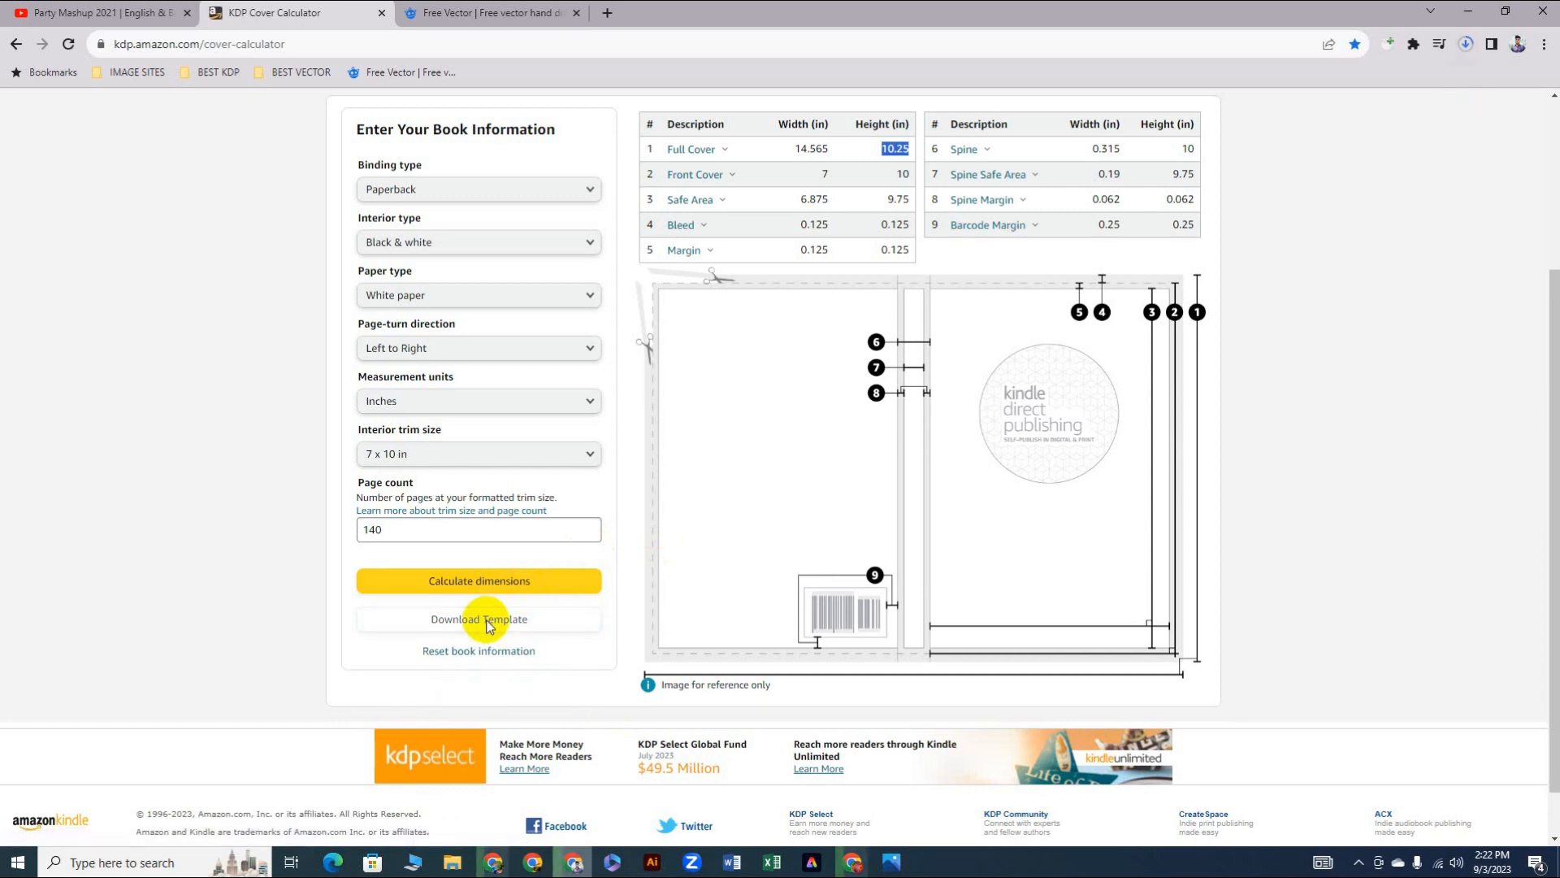
{"action": "left_click", "coordinate": [413, 865]}
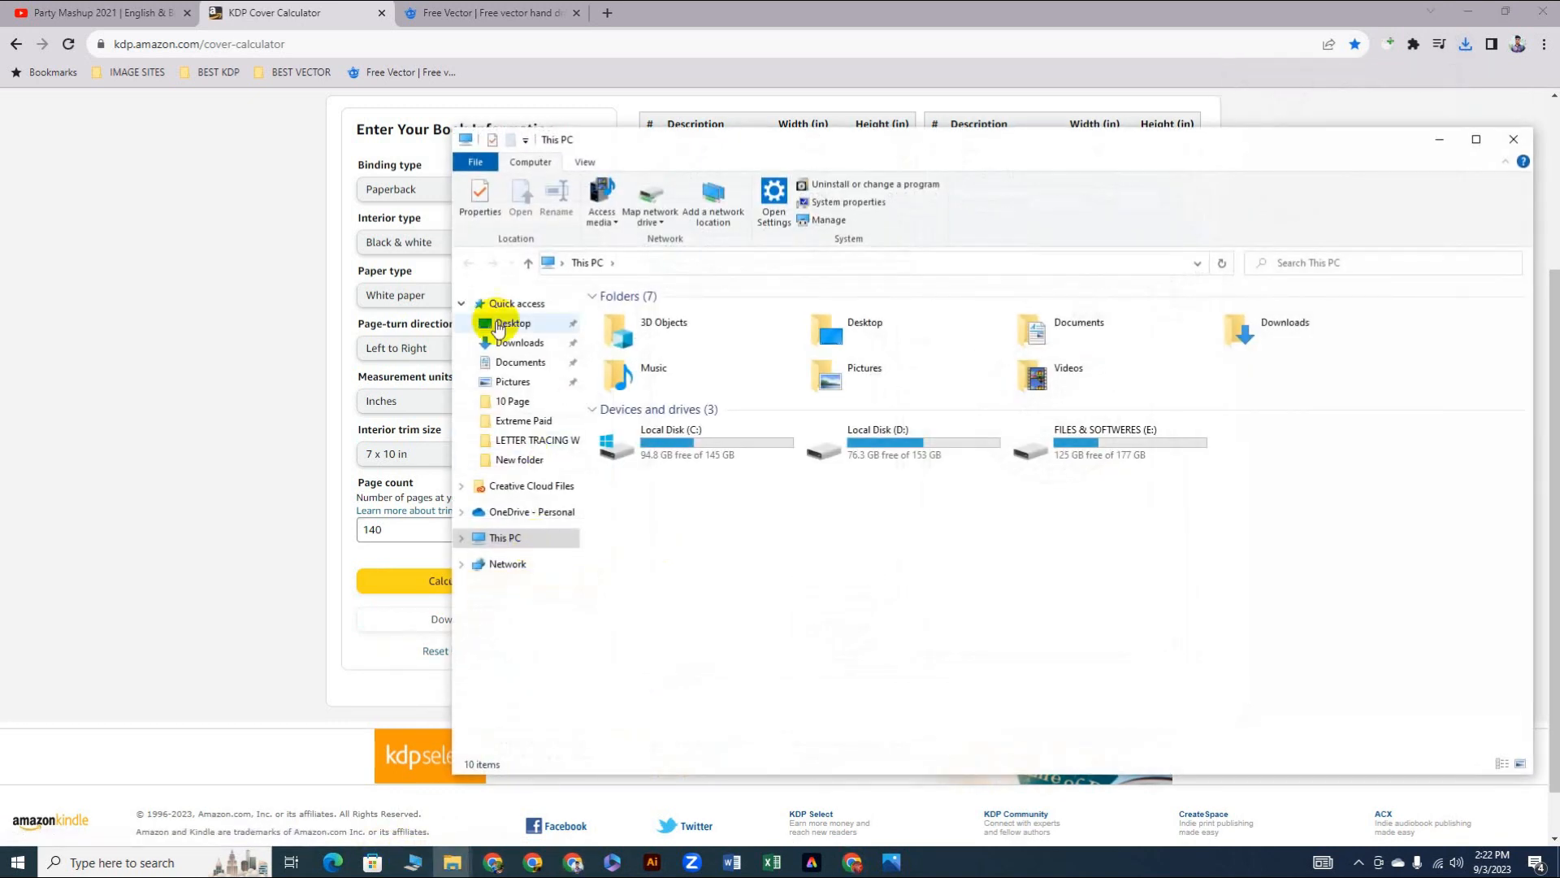
{"action": "left_click", "coordinate": [519, 342]}
{"action": "right_click", "coordinate": [635, 382]}
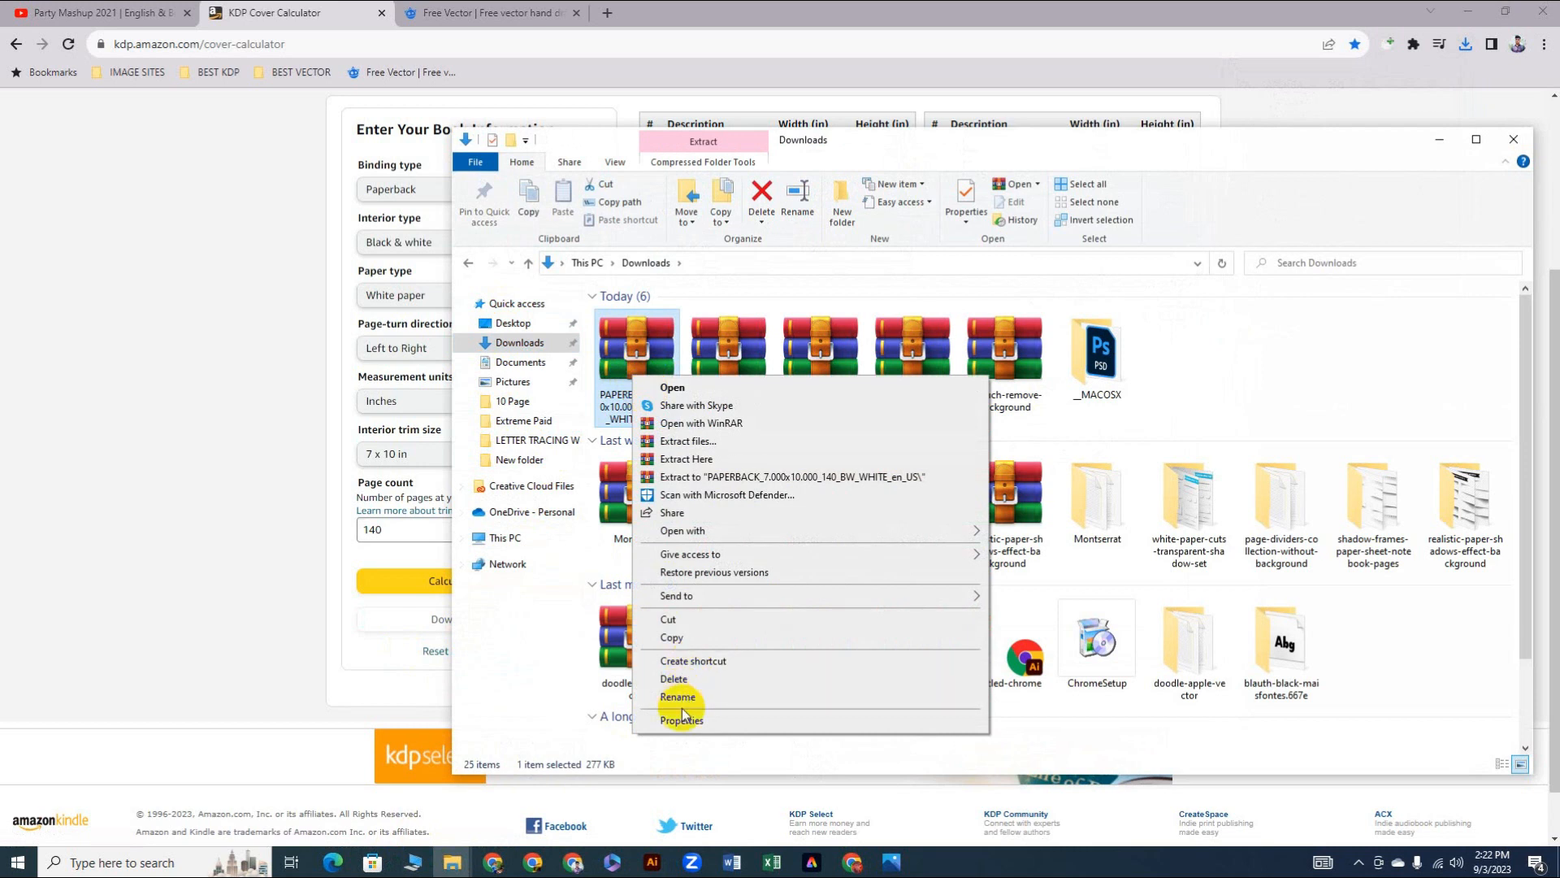
{"action": "left_click", "coordinate": [707, 476]}
{"action": "double_click", "coordinate": [1099, 386]}
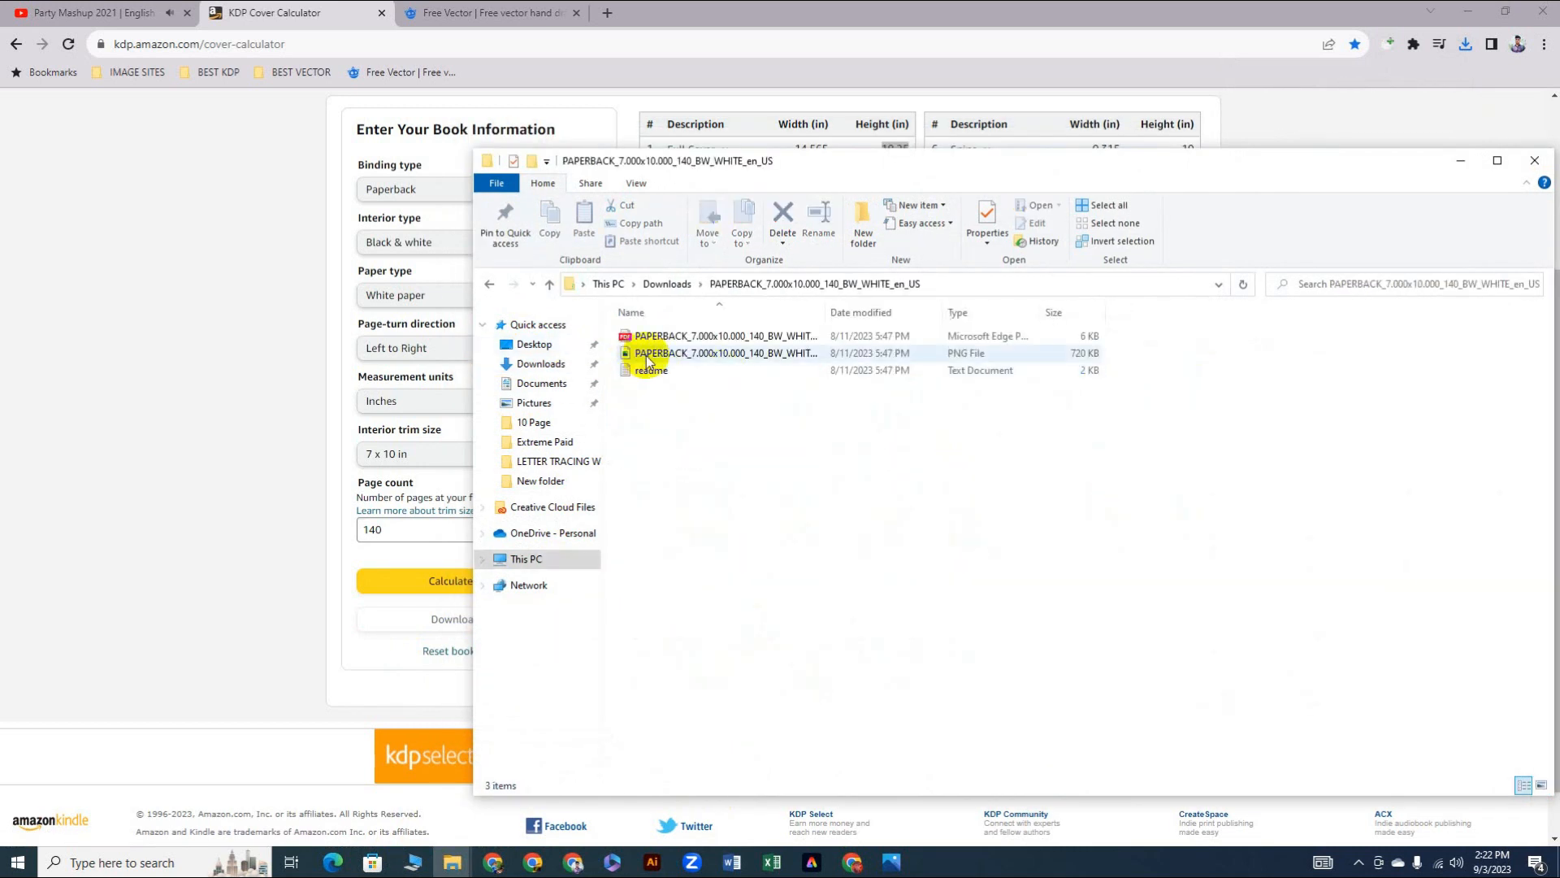
Step: Place the paperback template PDF from the extracted folder into the Illustrator document and show the rulers
{"action": "left_click_drag", "start_coordinate": [697, 335], "coordinate": [638, 515]}
{"action": "scroll", "coordinate": [174, 404], "scroll_direction": "up", "scroll_amount": 1}
{"action": "key", "text": "ctrl+r"}
Step: Place vertical guides at the template's outer edges, live-area edges and both sides of the spine
{"action": "left_click_drag", "start_coordinate": [65, 454], "coordinate": [774, 551]}
{"action": "key", "text": "v"}
{"action": "left_click_drag", "start_coordinate": [774, 553], "coordinate": [822, 599]}
{"action": "scroll", "coordinate": [605, 447], "scroll_direction": "down", "scroll_amount": 2}
{"action": "scroll", "coordinate": [878, 237], "scroll_direction": "up", "scroll_amount": 2}
{"action": "left_click_drag", "start_coordinate": [546, 439], "coordinate": [1106, 455]}
{"action": "left_click_drag", "start_coordinate": [1106, 569], "coordinate": [1126, 599]}
Step: Place horizontal guides along the template's upper and lower outer edges and live-area edges
{"action": "left_click_drag", "start_coordinate": [637, 84], "coordinate": [627, 236]}
{"action": "left_click_drag", "start_coordinate": [627, 236], "coordinate": [638, 714]}
{"action": "scroll", "coordinate": [620, 455], "scroll_direction": "down", "scroll_amount": 4}
{"action": "scroll", "coordinate": [449, 435], "scroll_direction": "down", "scroll_amount": 1}
{"action": "left_click_drag", "start_coordinate": [446, 439], "coordinate": [595, 621]}
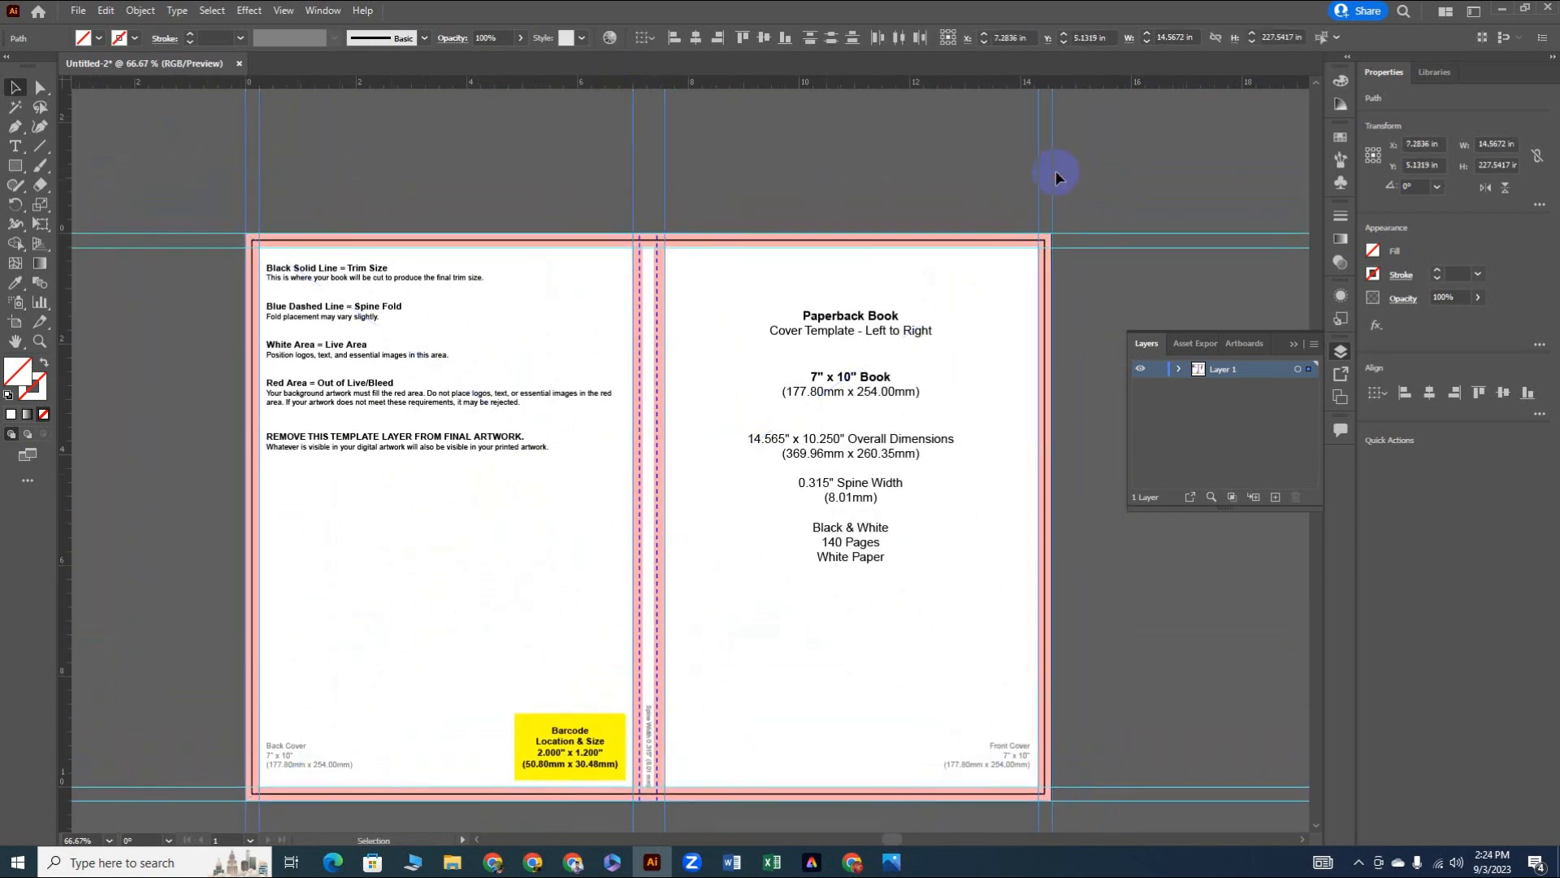
Step: Delete the placed cover template from the artboard while keeping the guides
{"action": "left_click", "coordinate": [447, 292]}
{"action": "key", "text": "Delete"}
{"action": "scroll", "coordinate": [622, 447], "scroll_direction": "down", "scroll_amount": 1}
{"action": "left_click_drag", "start_coordinate": [638, 376], "coordinate": [615, 425]}
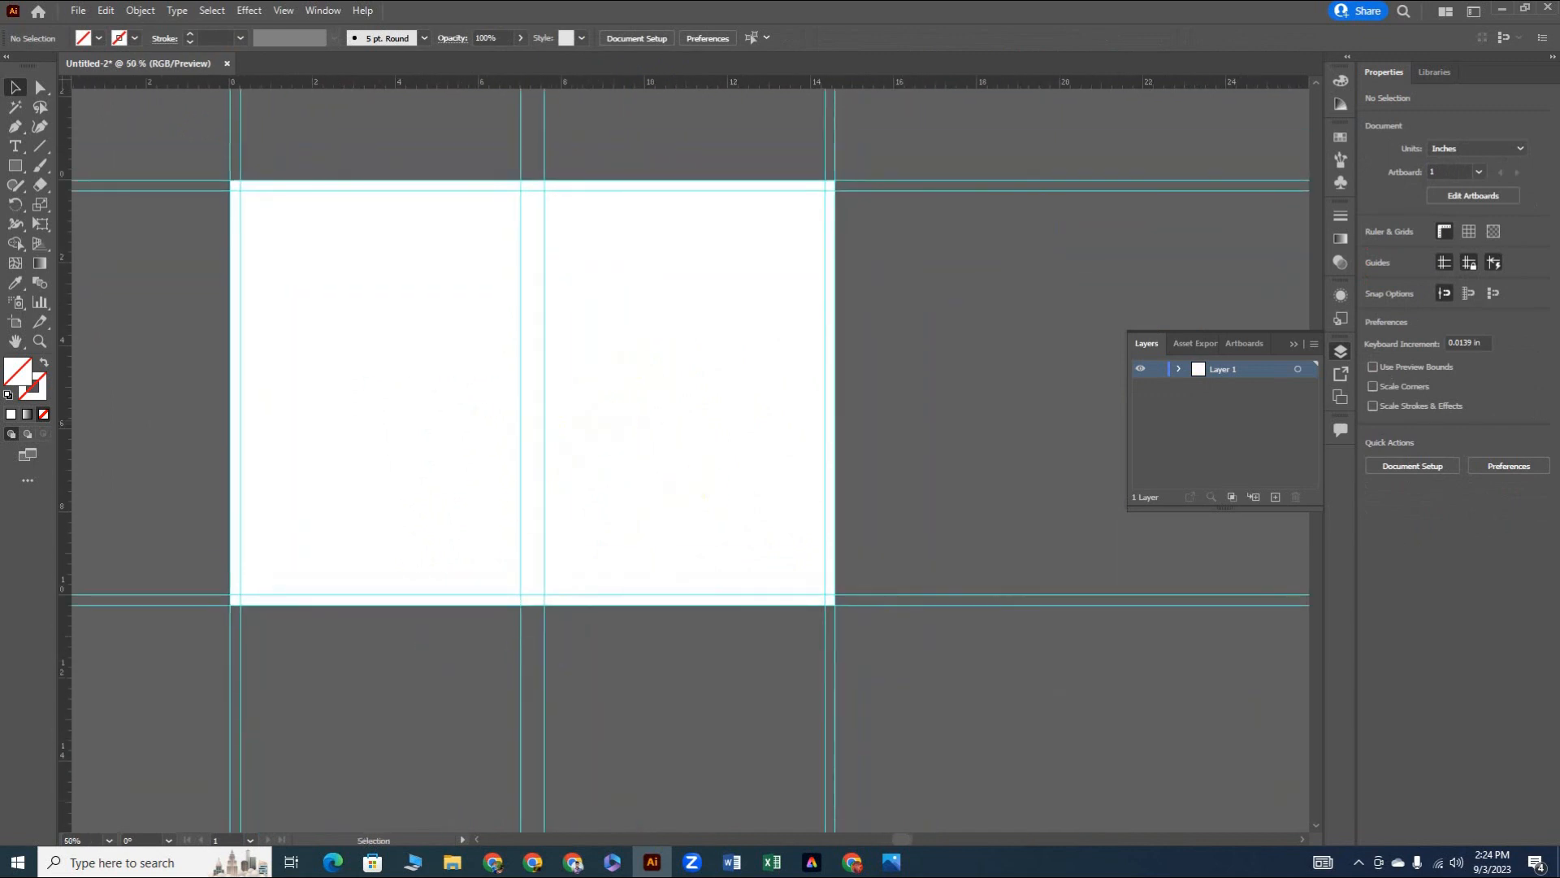
Step: Place the floral background image from the file explorer and scale it to cover the whole artboard
{"action": "left_click", "coordinate": [452, 862]}
{"action": "left_click", "coordinate": [698, 784]}
{"action": "left_click_drag", "start_coordinate": [790, 648], "coordinate": [289, 487]}
{"action": "left_click", "coordinate": [1440, 109]}
{"action": "left_click_drag", "start_coordinate": [344, 406], "coordinate": [699, 375]}
{"action": "left_click_drag", "start_coordinate": [1060, 730], "coordinate": [834, 604]}
{"action": "left_click", "coordinate": [185, 513]}
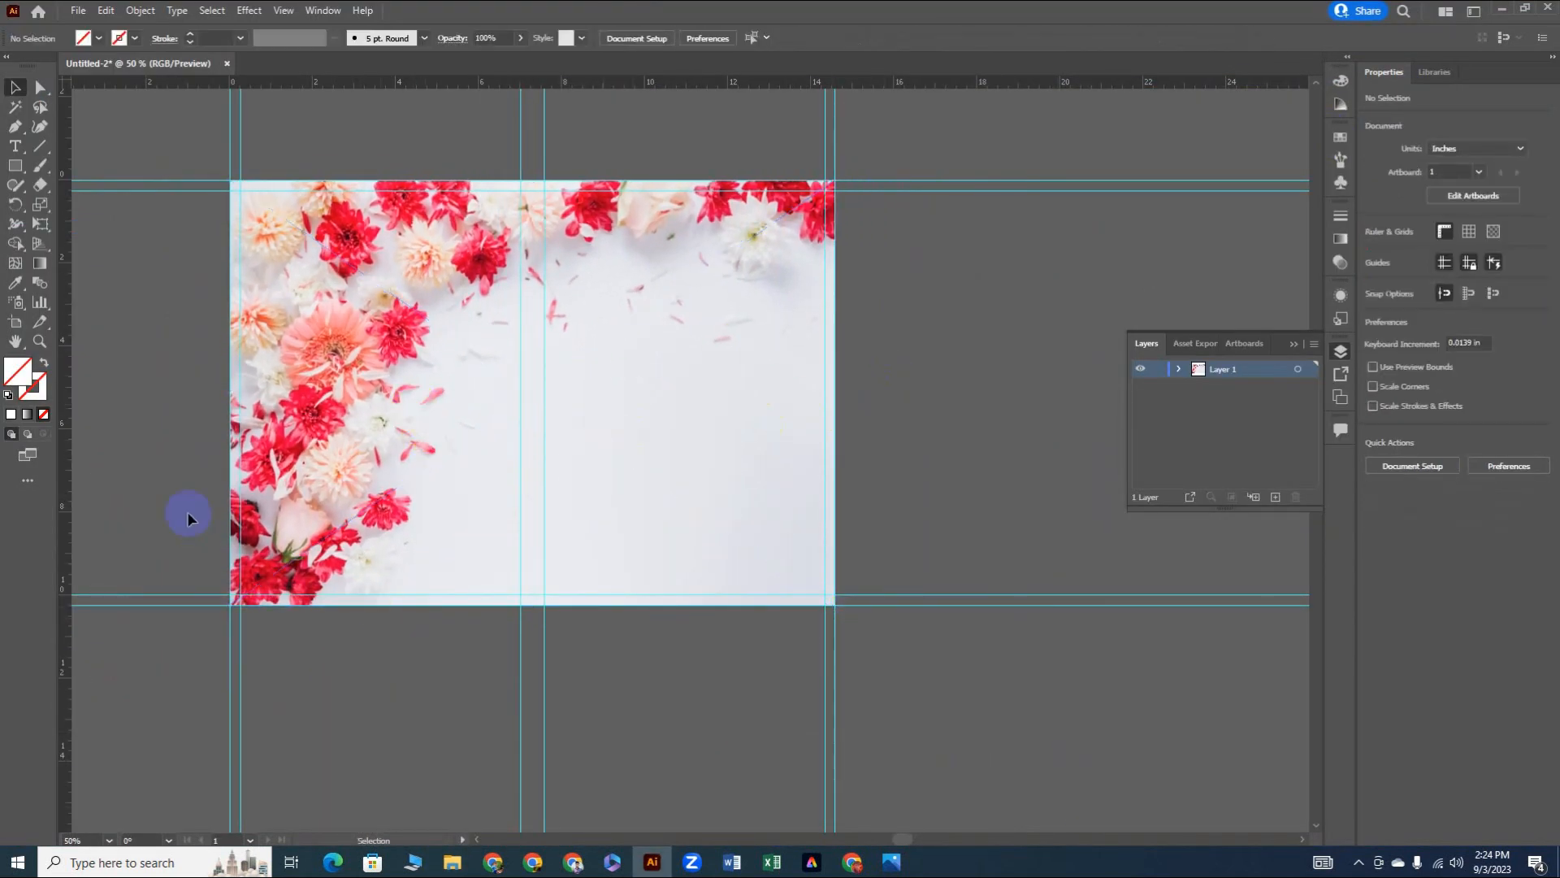
Step: Choose the Snowballs Season_PersonalUseOnly font for new text by searching the fonts for "snow"
{"action": "key", "text": "t"}
{"action": "left_click", "coordinate": [754, 36]}
{"action": "type", "text": "s"}
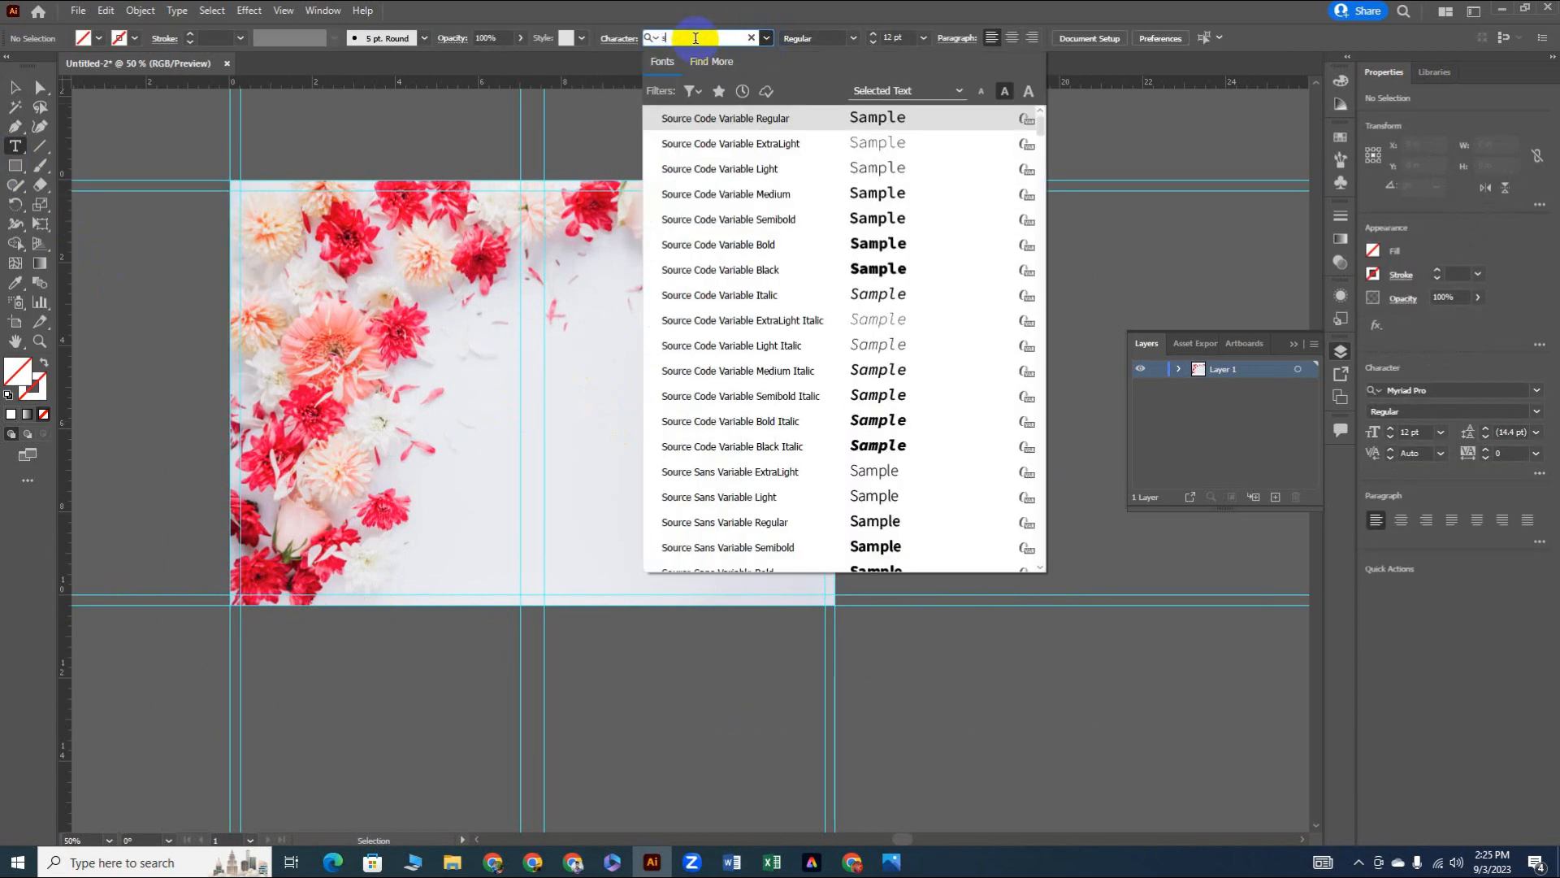
{"action": "type", "text": "now"}
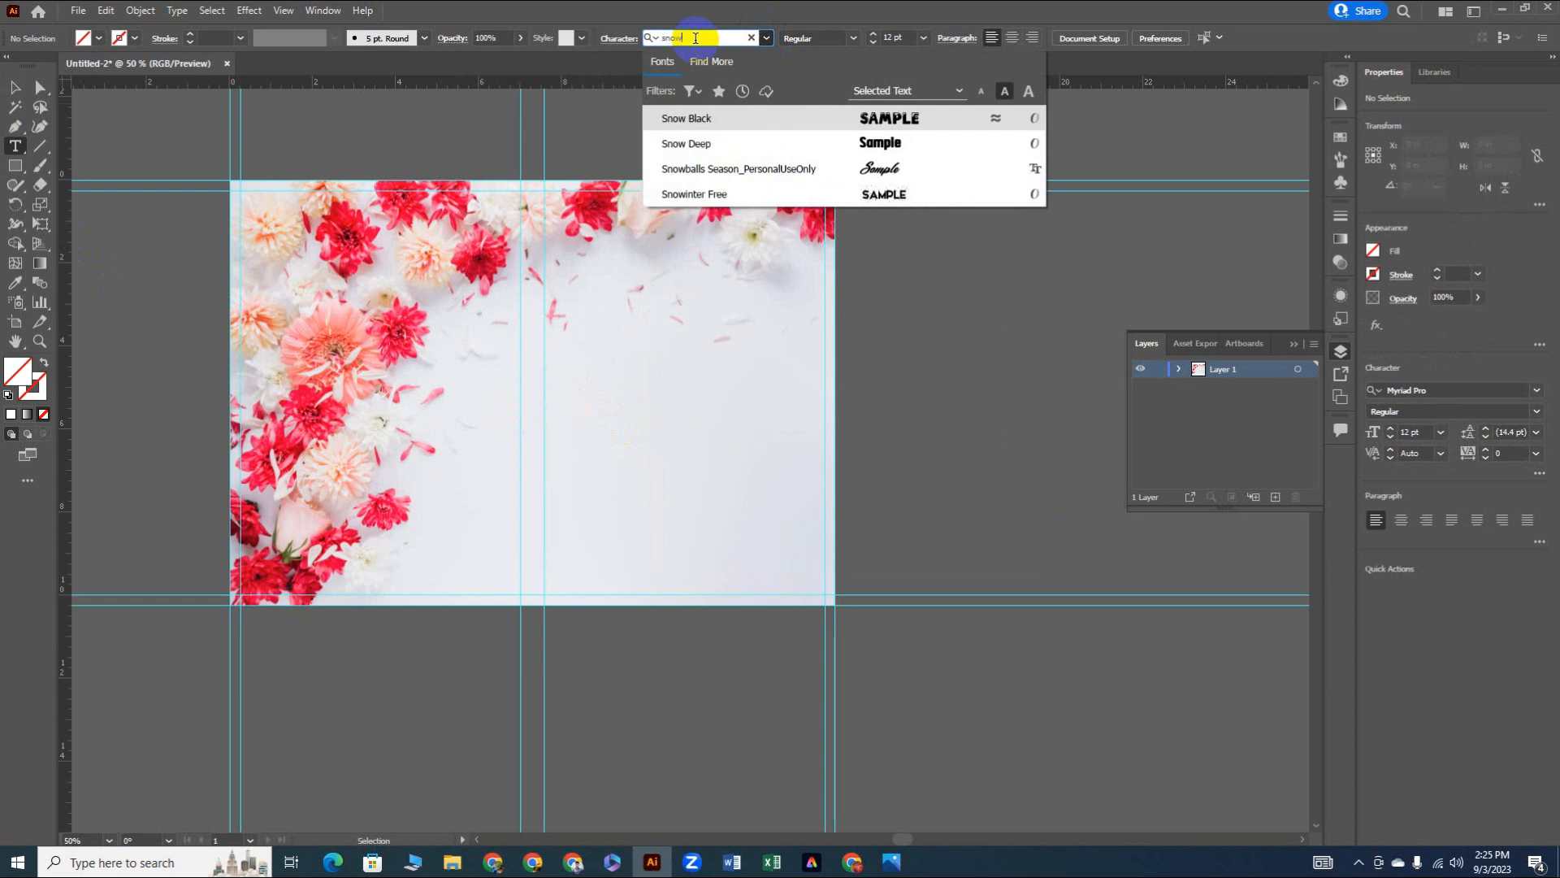
{"action": "left_click", "coordinate": [731, 168]}
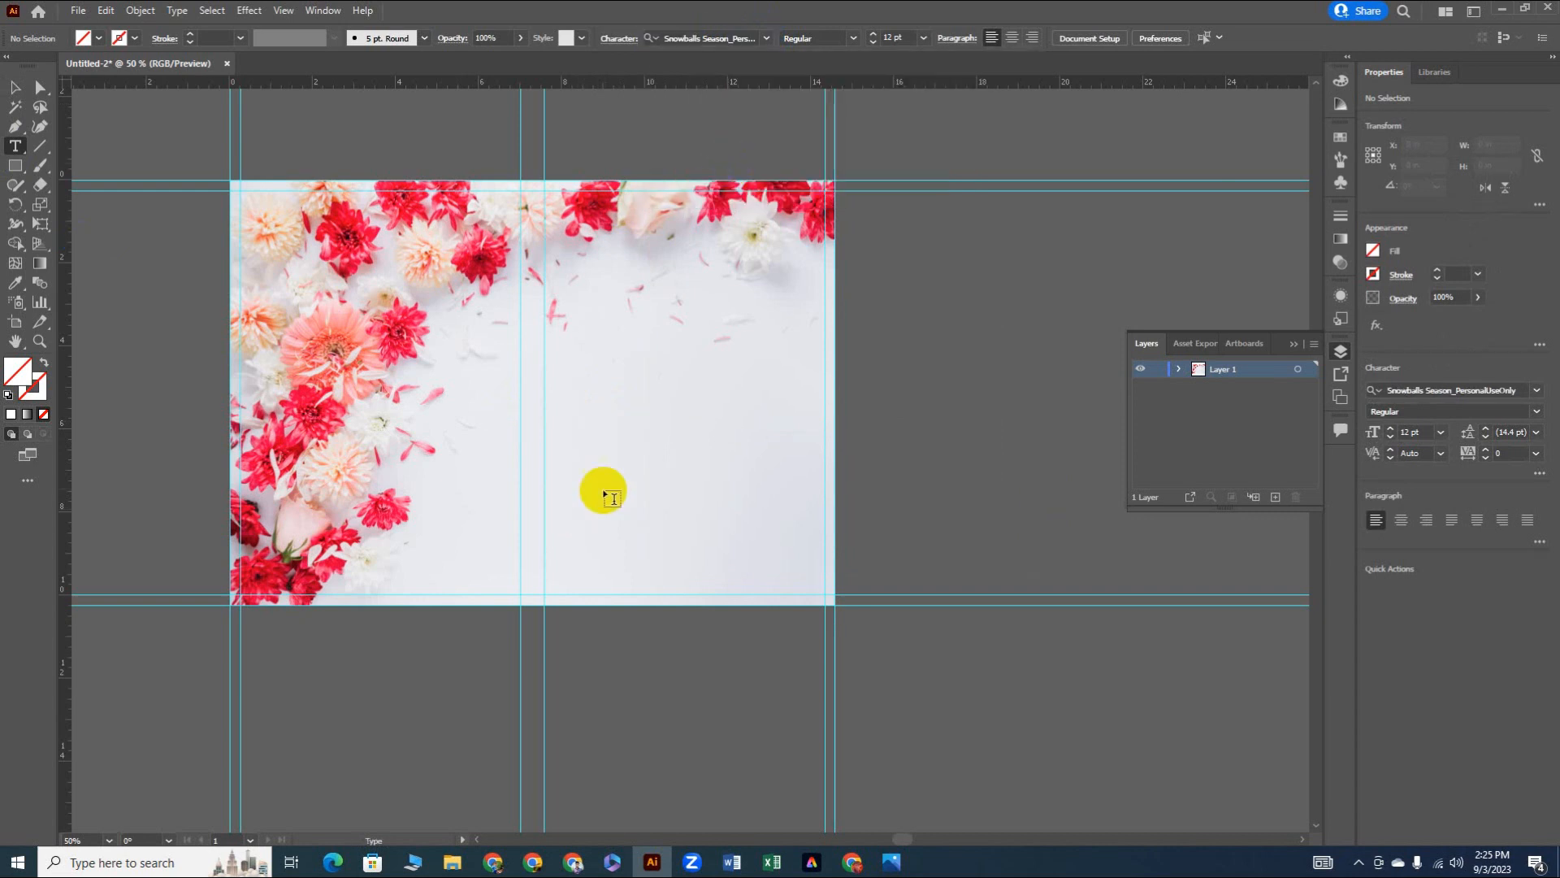
Step: Add the text "Teach" at 72 pt on the front cover
{"action": "left_click", "coordinate": [623, 397]}
{"action": "left_click", "coordinate": [804, 37]}
{"action": "left_click", "coordinate": [836, 320]}
{"action": "scroll", "coordinate": [696, 390], "scroll_direction": "up", "scroll_amount": 1}
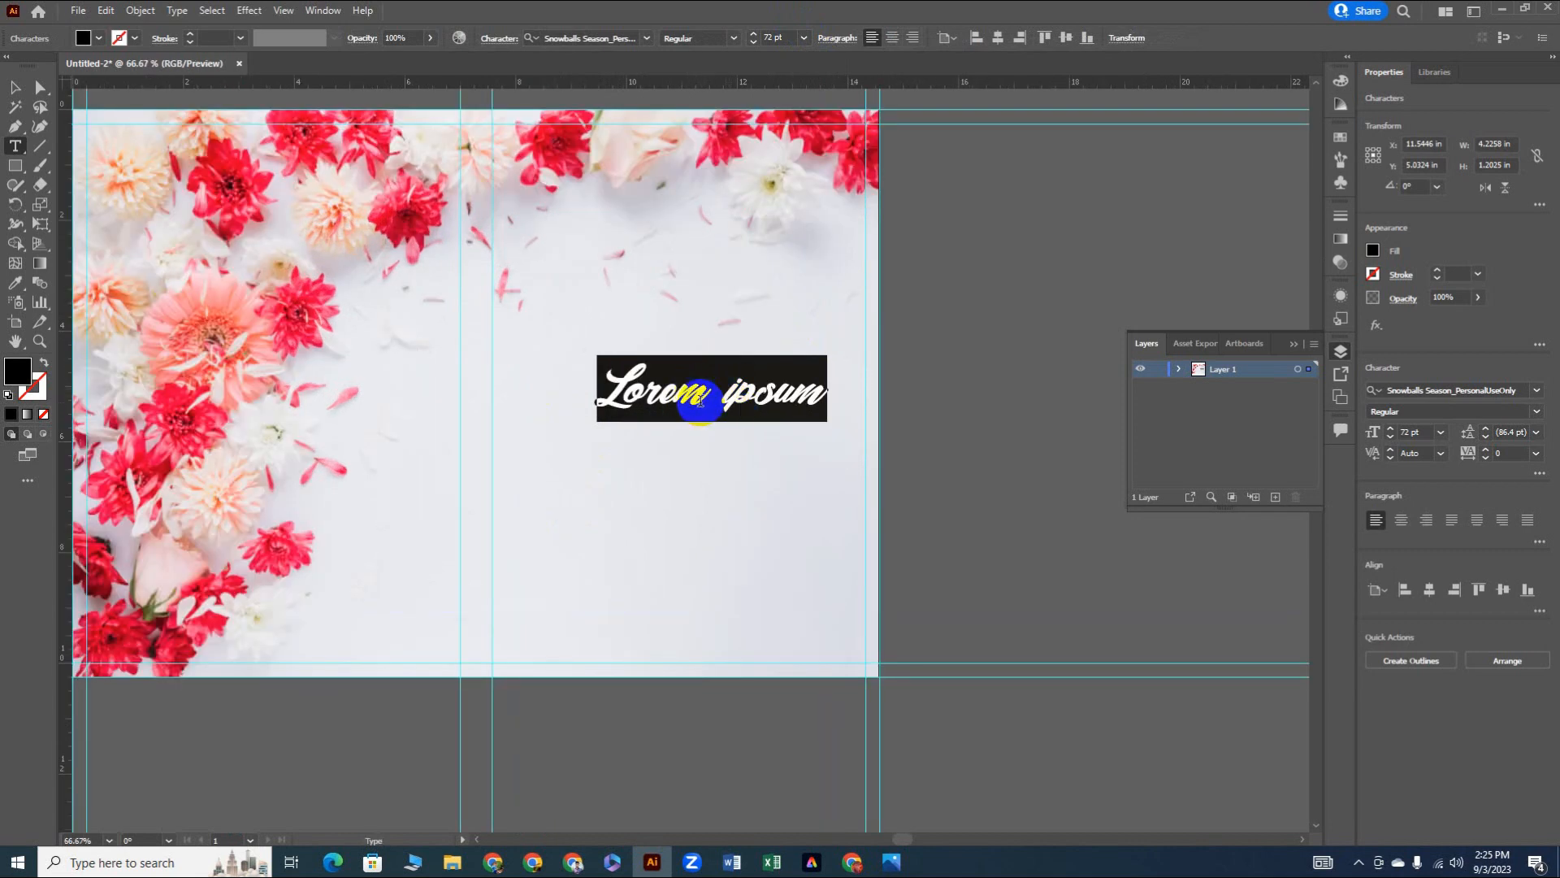
{"action": "type", "text": "Teach"}
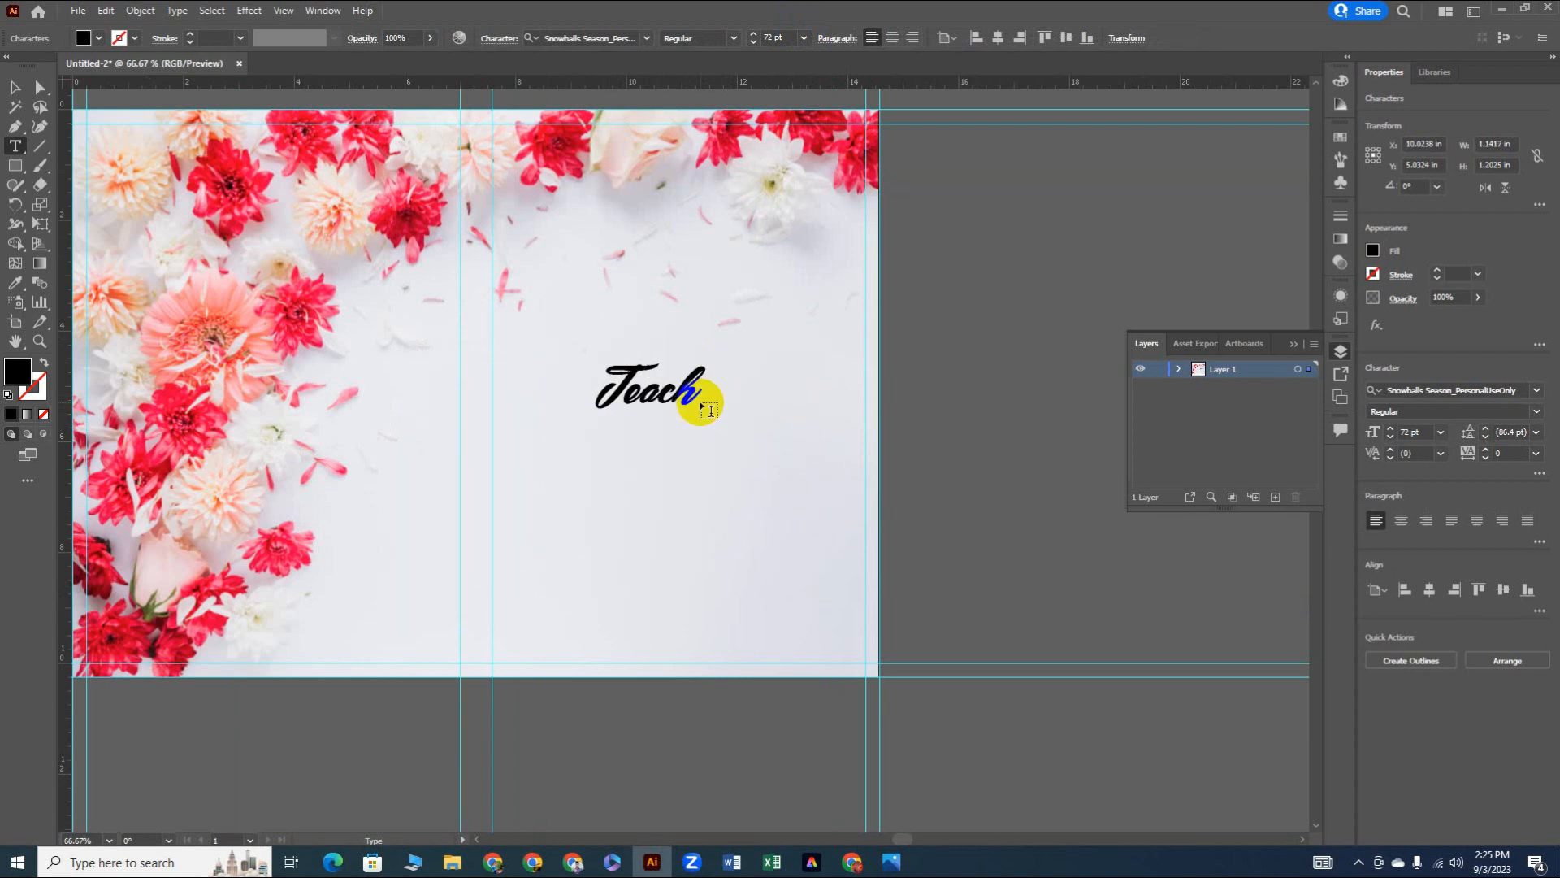
{"action": "key", "text": "Escape"}
Step: Enlarge the "Teach" text to 120 pt and reposition it on the front cover
{"action": "left_click_drag", "start_coordinate": [660, 401], "coordinate": [685, 364]}
{"action": "scroll", "coordinate": [784, 38], "scroll_direction": "up", "scroll_amount": 20}
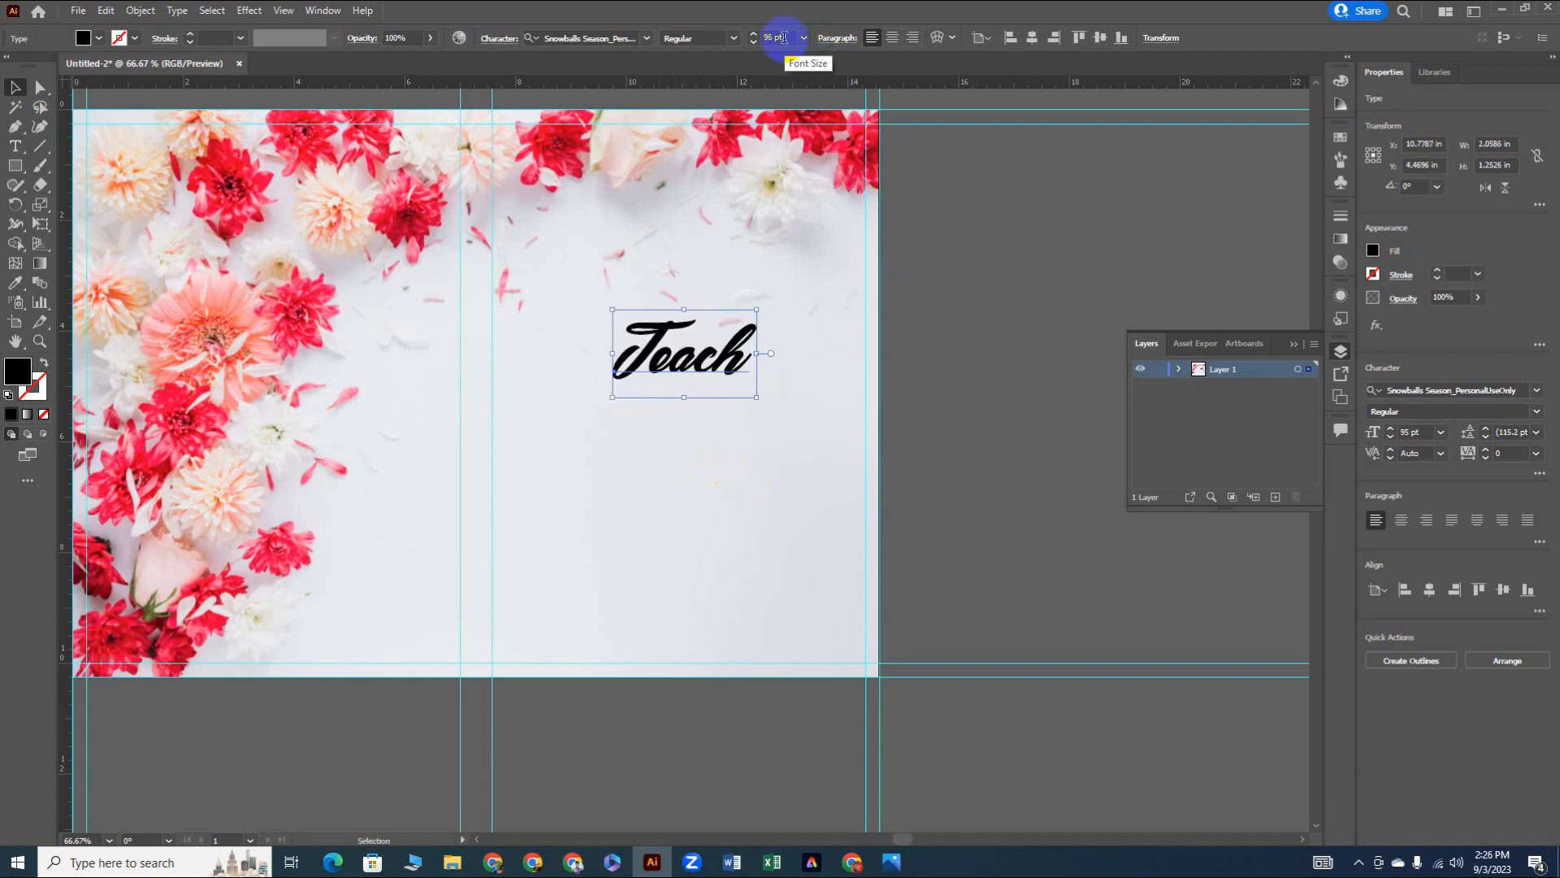
{"action": "scroll", "coordinate": [784, 37], "scroll_direction": "up", "scroll_amount": 11}
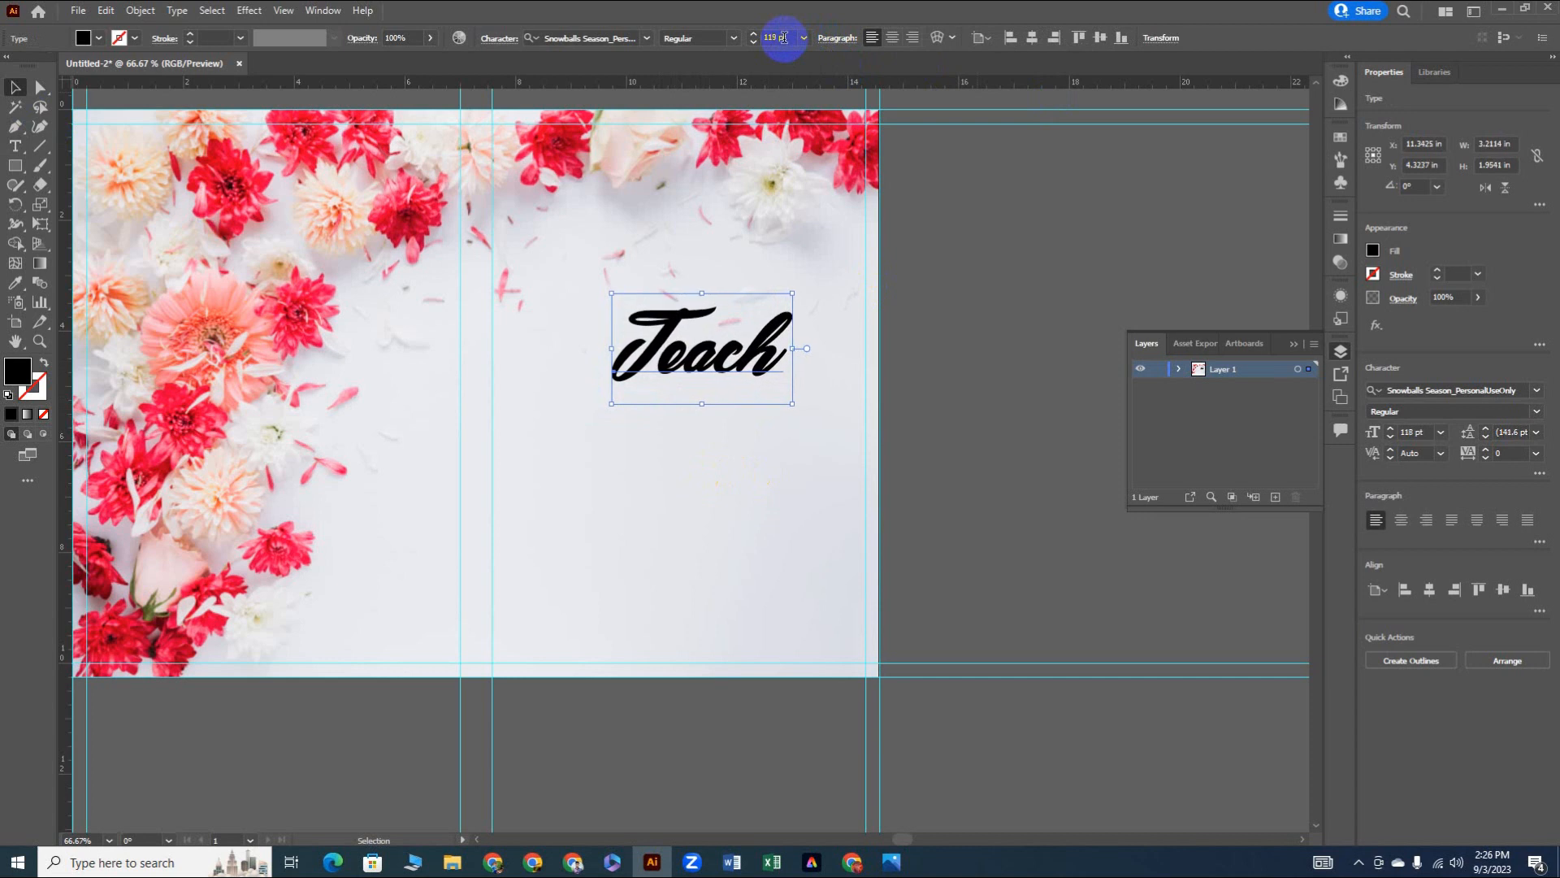
{"action": "left_click_drag", "start_coordinate": [707, 372], "coordinate": [684, 368]}
{"action": "key", "text": "m"}
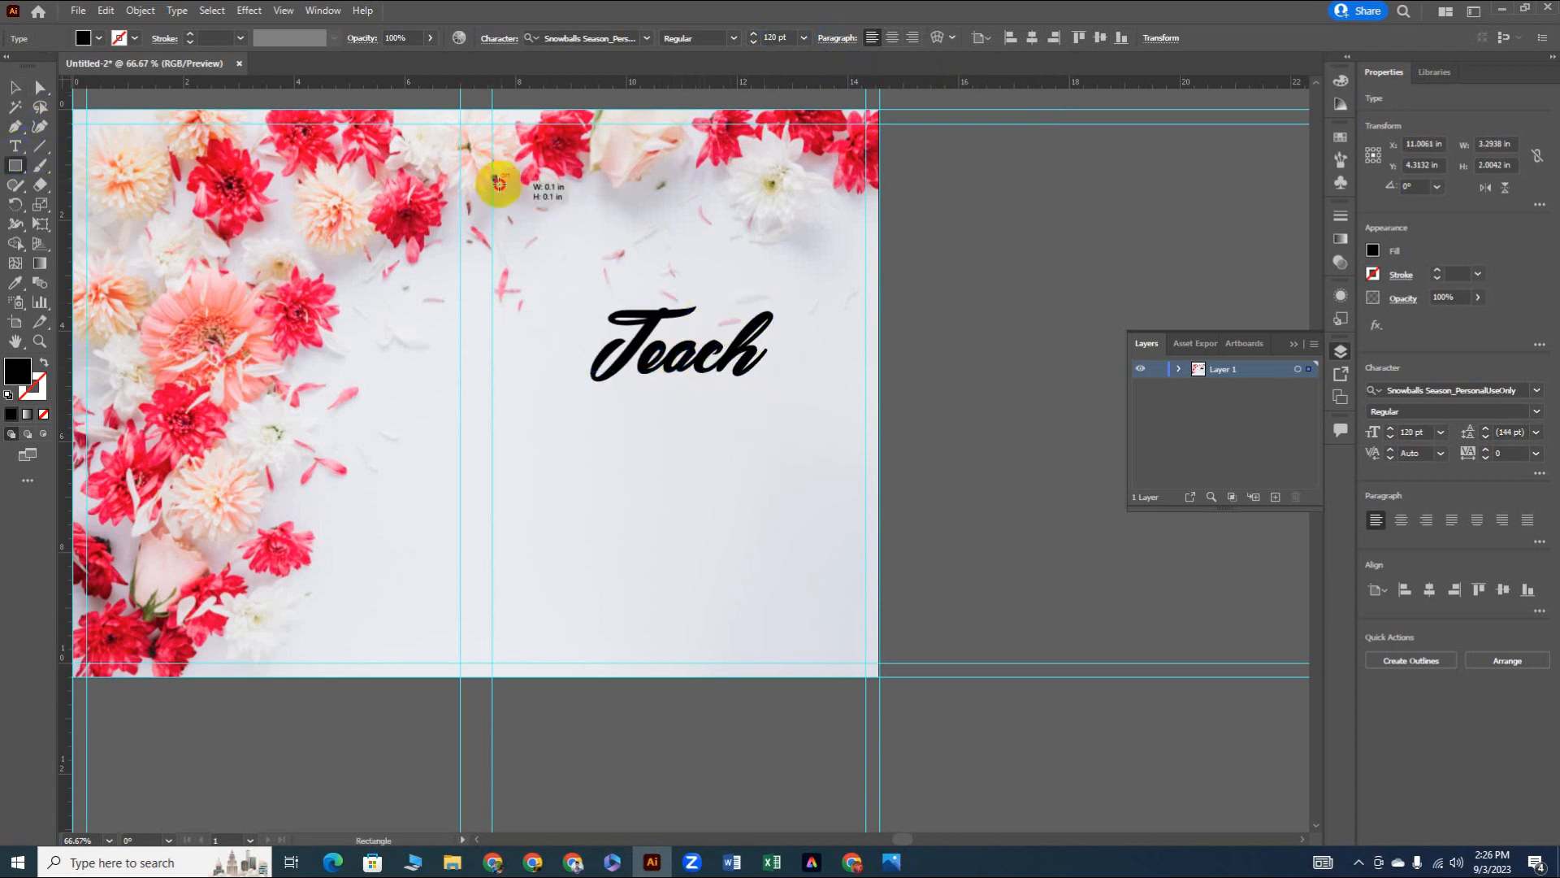
{"action": "left_click_drag", "start_coordinate": [499, 183], "coordinate": [547, 285]}
{"action": "key", "text": "ctrl+z"}
Step: Duplicate the "Teach" text twice below itself to make three evenly spaced lines
{"action": "key", "text": "v"}
{"action": "left_click_drag", "start_coordinate": [685, 366], "coordinate": [676, 443], "text": "alt"}
{"action": "key", "text": "ctrl+d"}
Step: Change the second text line to "Love" and the third to "Inspire"
{"action": "double_click", "coordinate": [677, 436]}
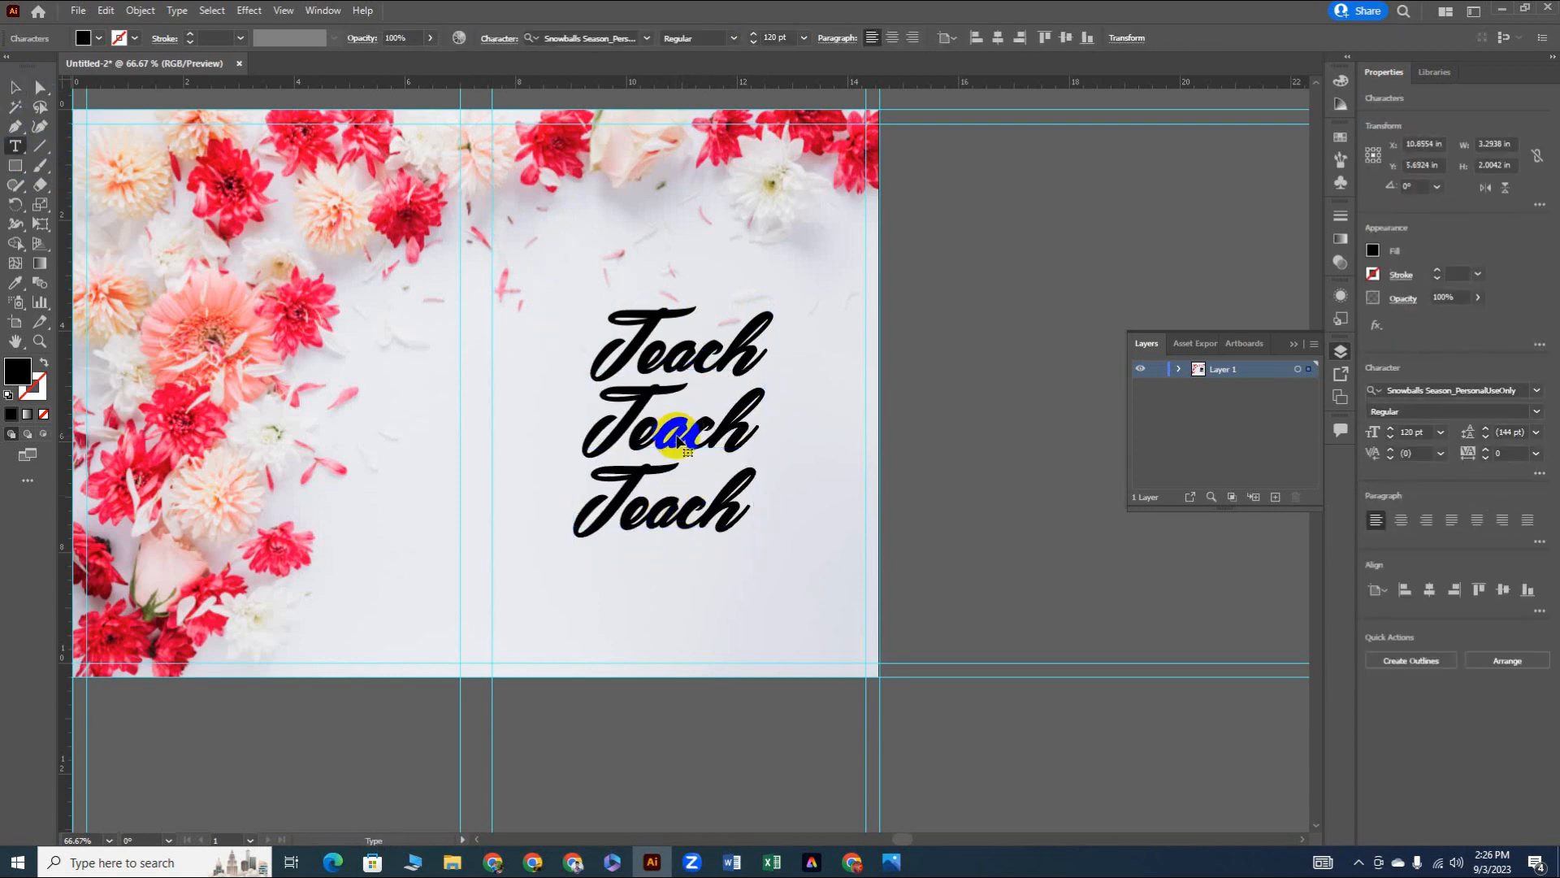
{"action": "double_click", "coordinate": [677, 435]}
{"action": "type", "text": "LO"}
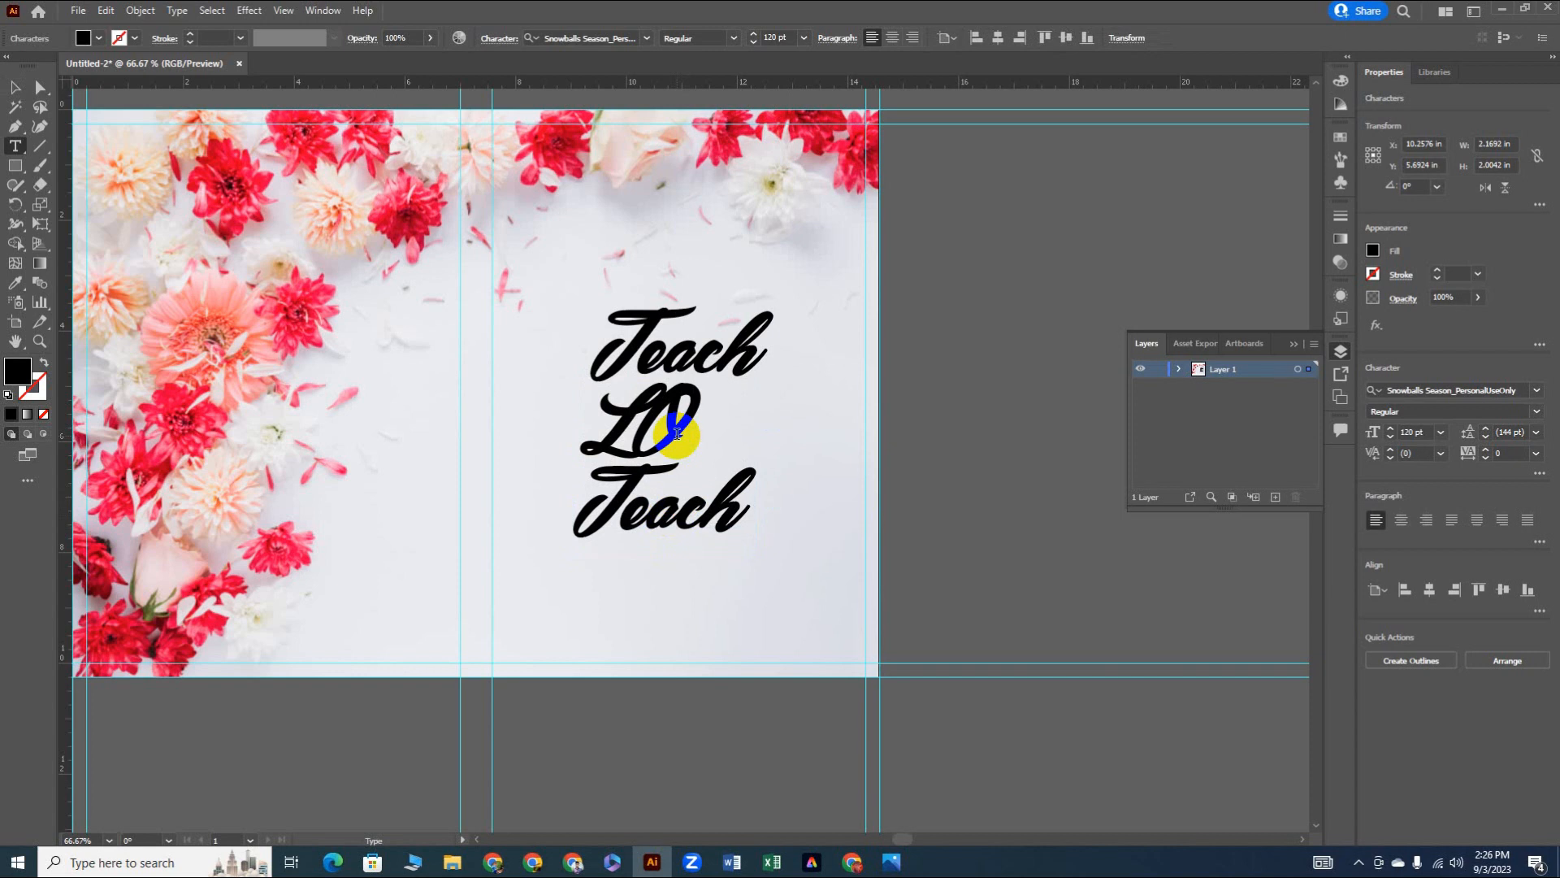
{"action": "double_click", "coordinate": [682, 522]}
{"action": "type", "text": "T"}
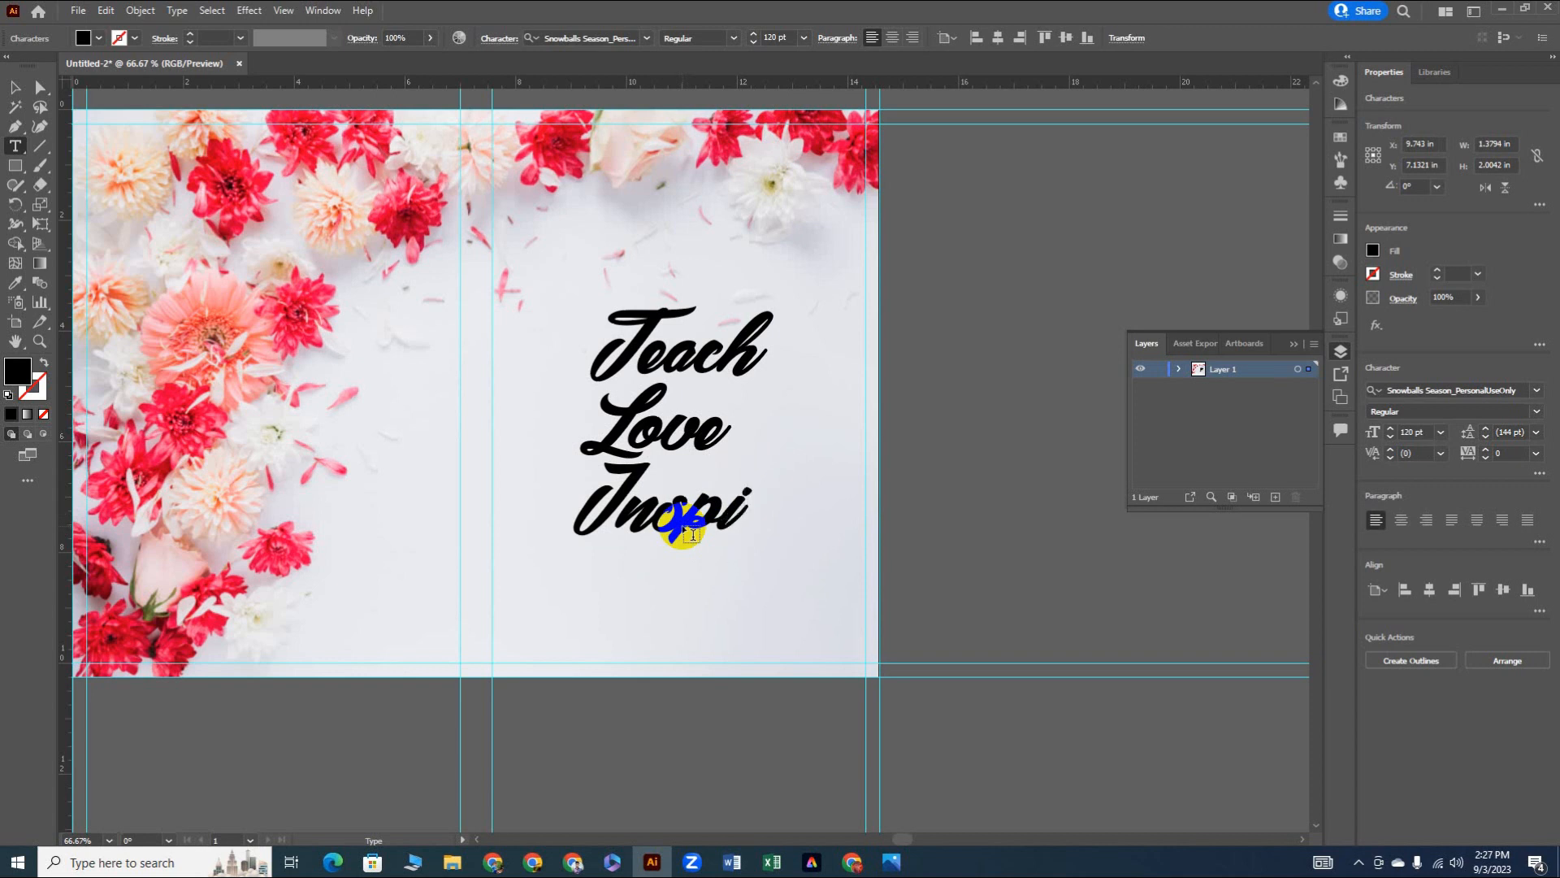
Step: Rearrange the three title words closer together, with "Love" shifted right and "Teach" moved down
{"action": "left_click", "coordinate": [10, 95]}
{"action": "left_click_drag", "start_coordinate": [695, 427], "coordinate": [743, 445]}
{"action": "left_click_drag", "start_coordinate": [738, 358], "coordinate": [736, 380]}
Step: Try a lowercase first letter in the word "Love", then restore the capital L
{"action": "double_click", "coordinate": [687, 446]}
{"action": "double_click", "coordinate": [684, 439]}
{"action": "left_click", "coordinate": [690, 445]}
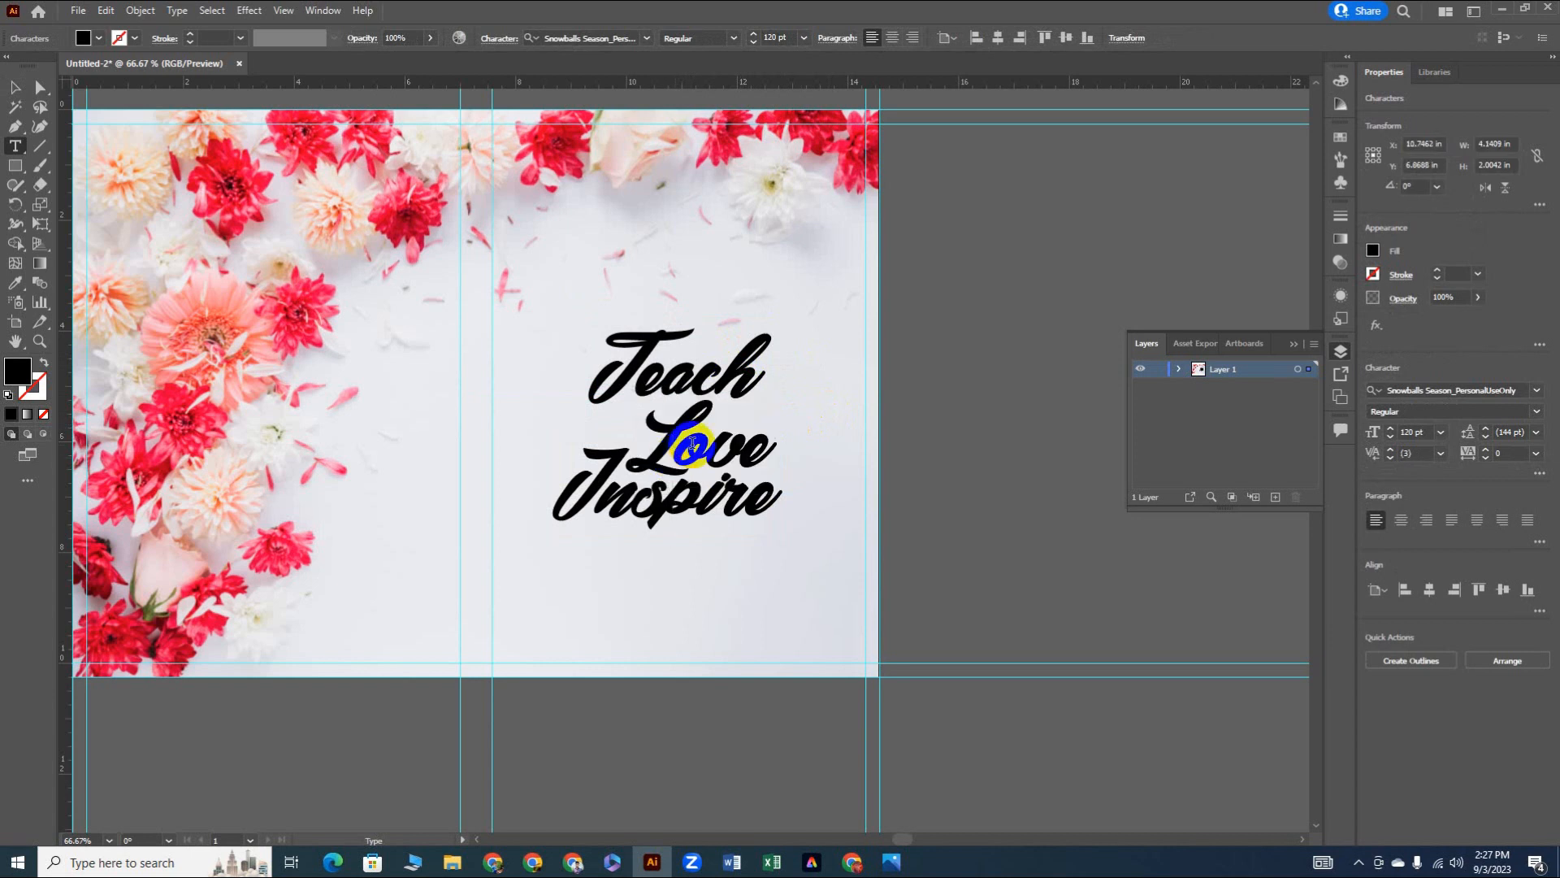
{"action": "key", "text": "BackSpace"}
{"action": "type", "text": "s"}
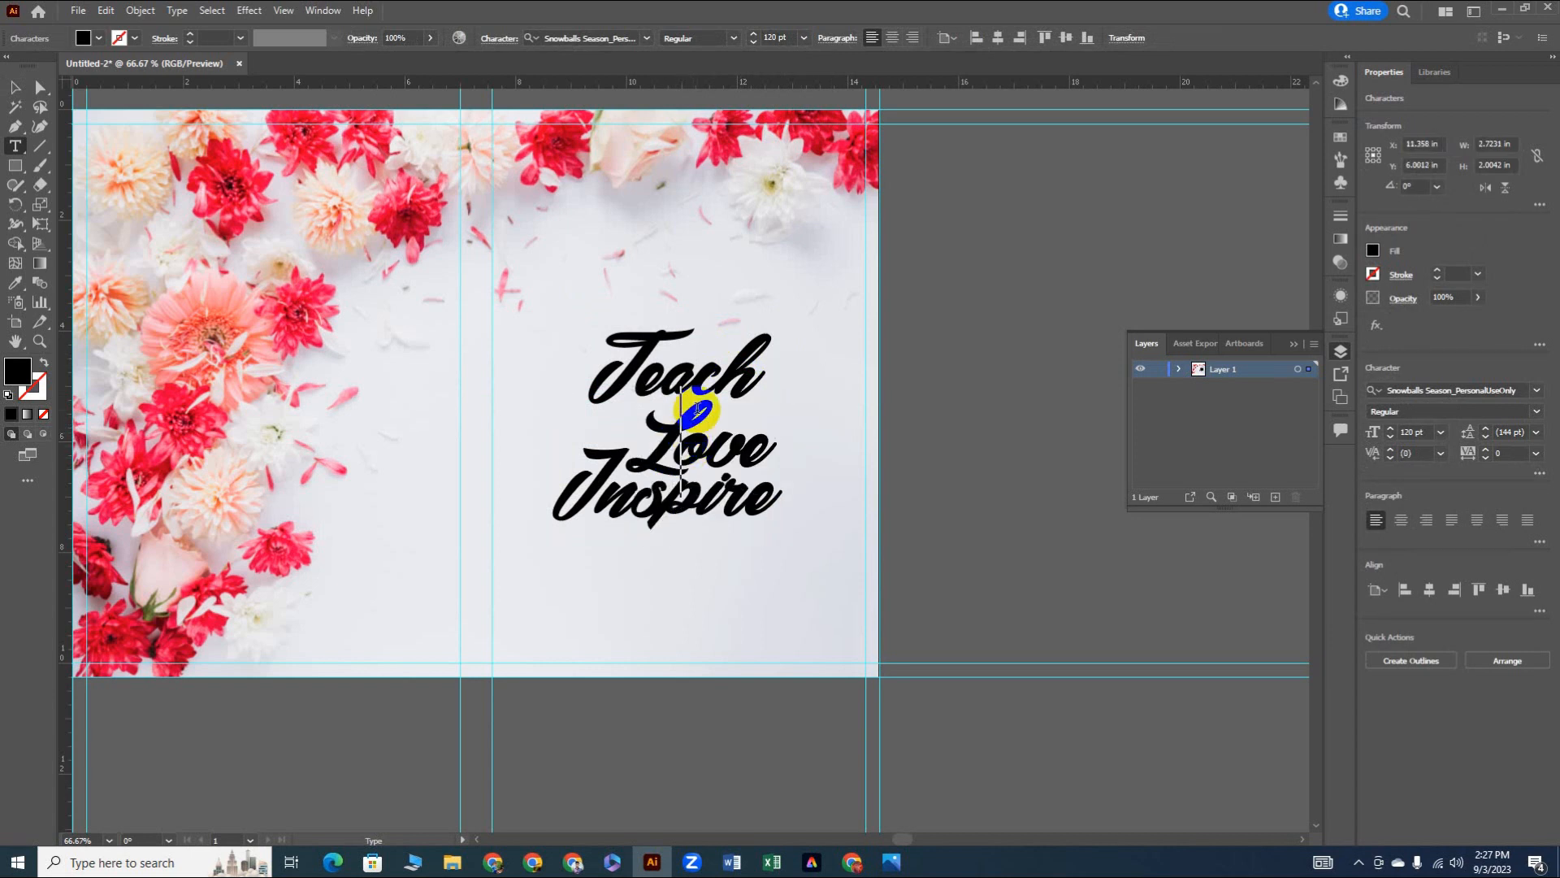
{"action": "key", "text": "BackSpace"}
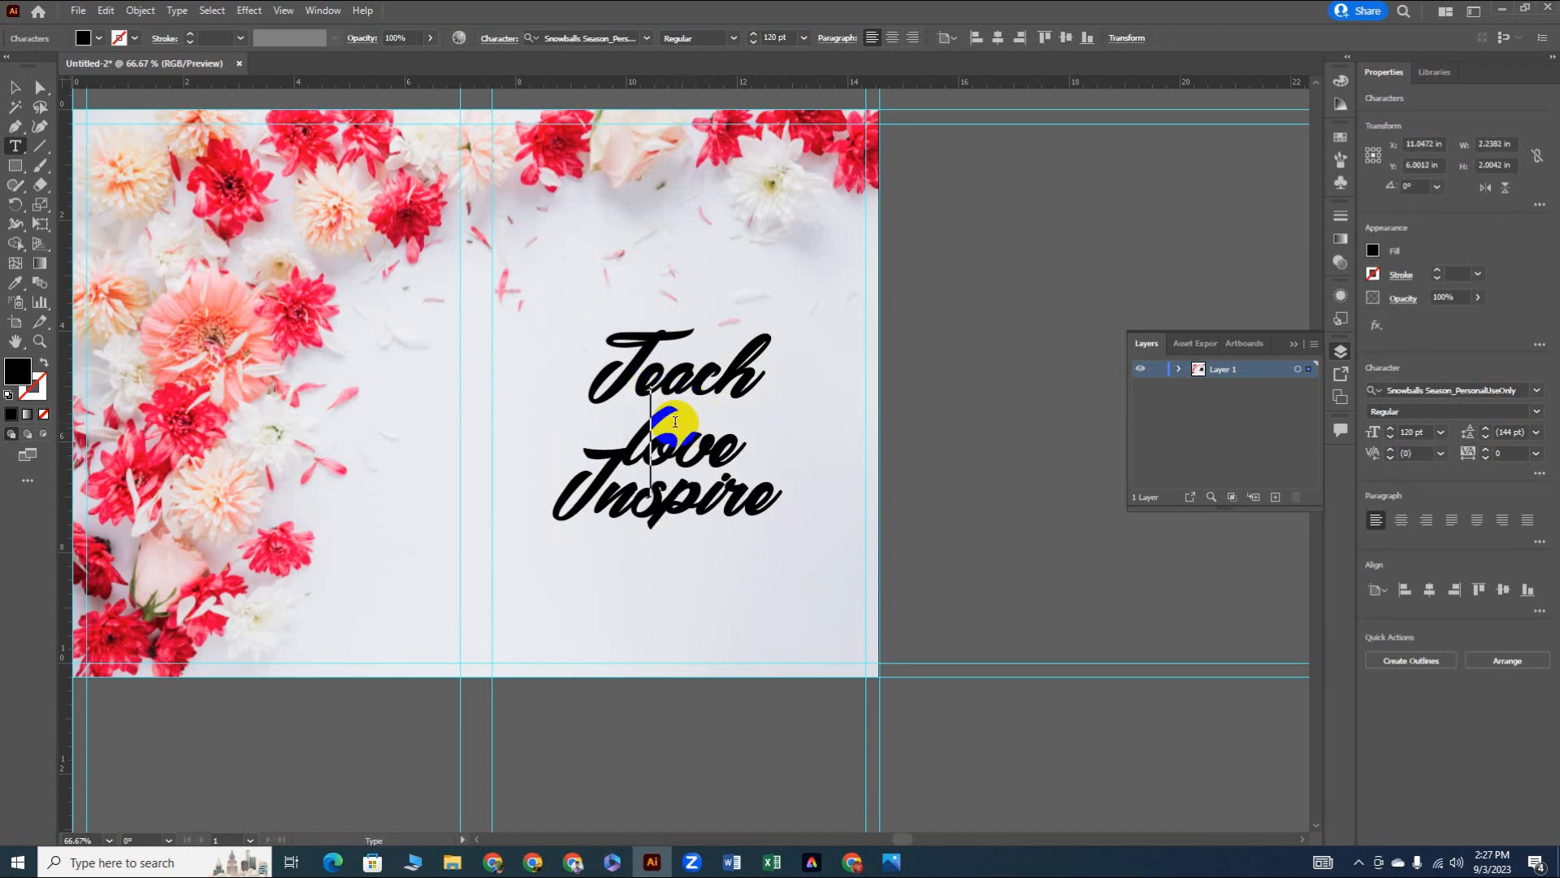
{"action": "key", "text": "BackSpace"}
{"action": "type", "text": "l"}
{"action": "type", "text": "L"}
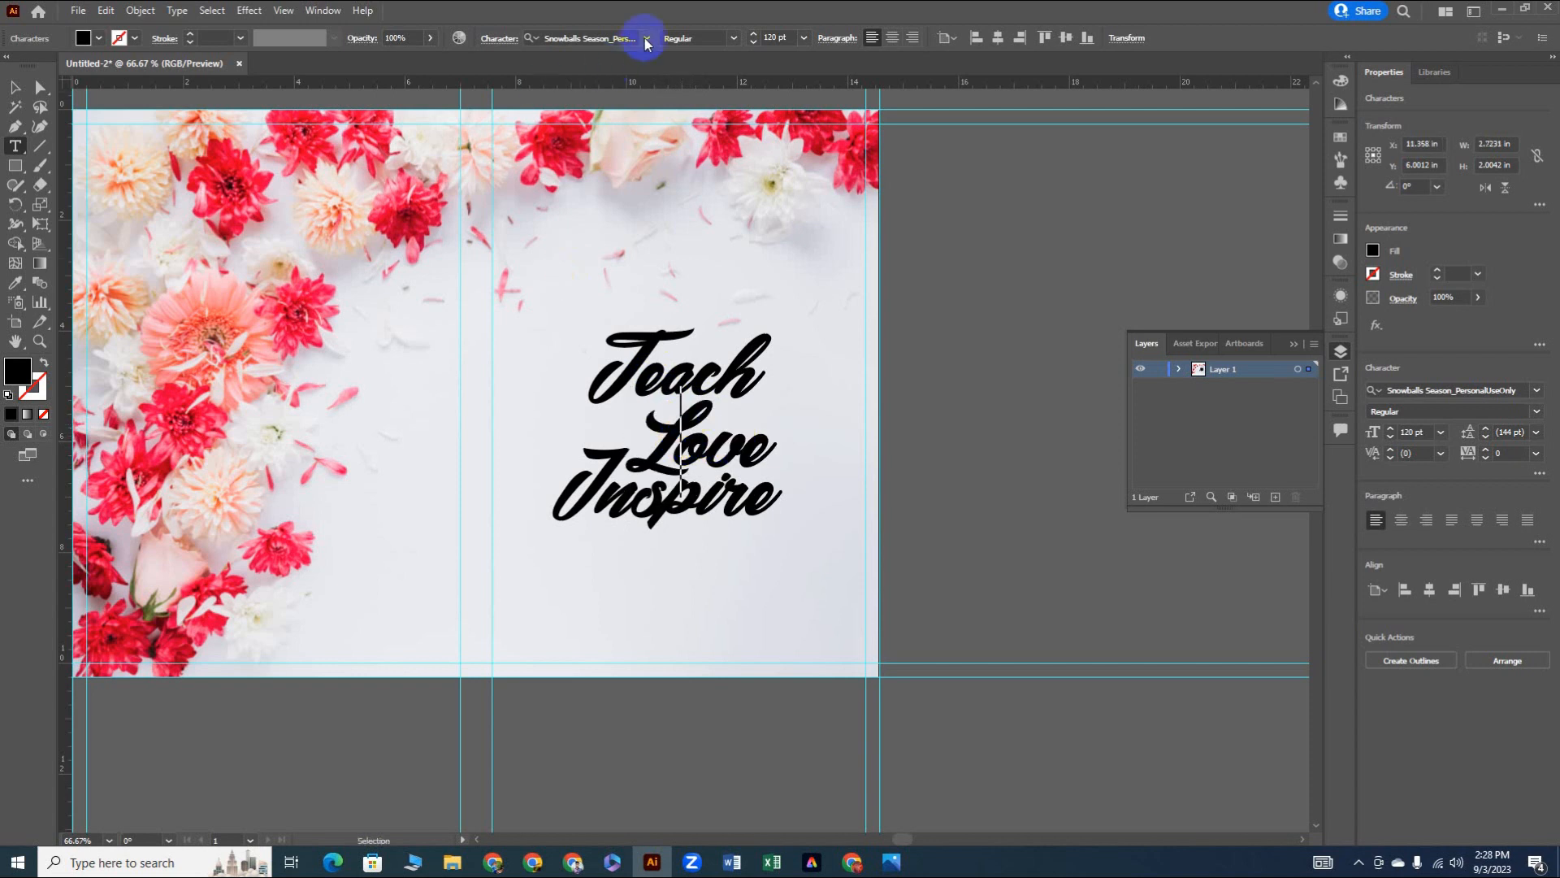
Step: Change the font of the word "Love" to sorilena_update Regular
{"action": "left_click", "coordinate": [647, 38]}
{"action": "left_click", "coordinate": [407, 446]}
{"action": "left_click_drag", "start_coordinate": [407, 447], "coordinate": [82, 435]}
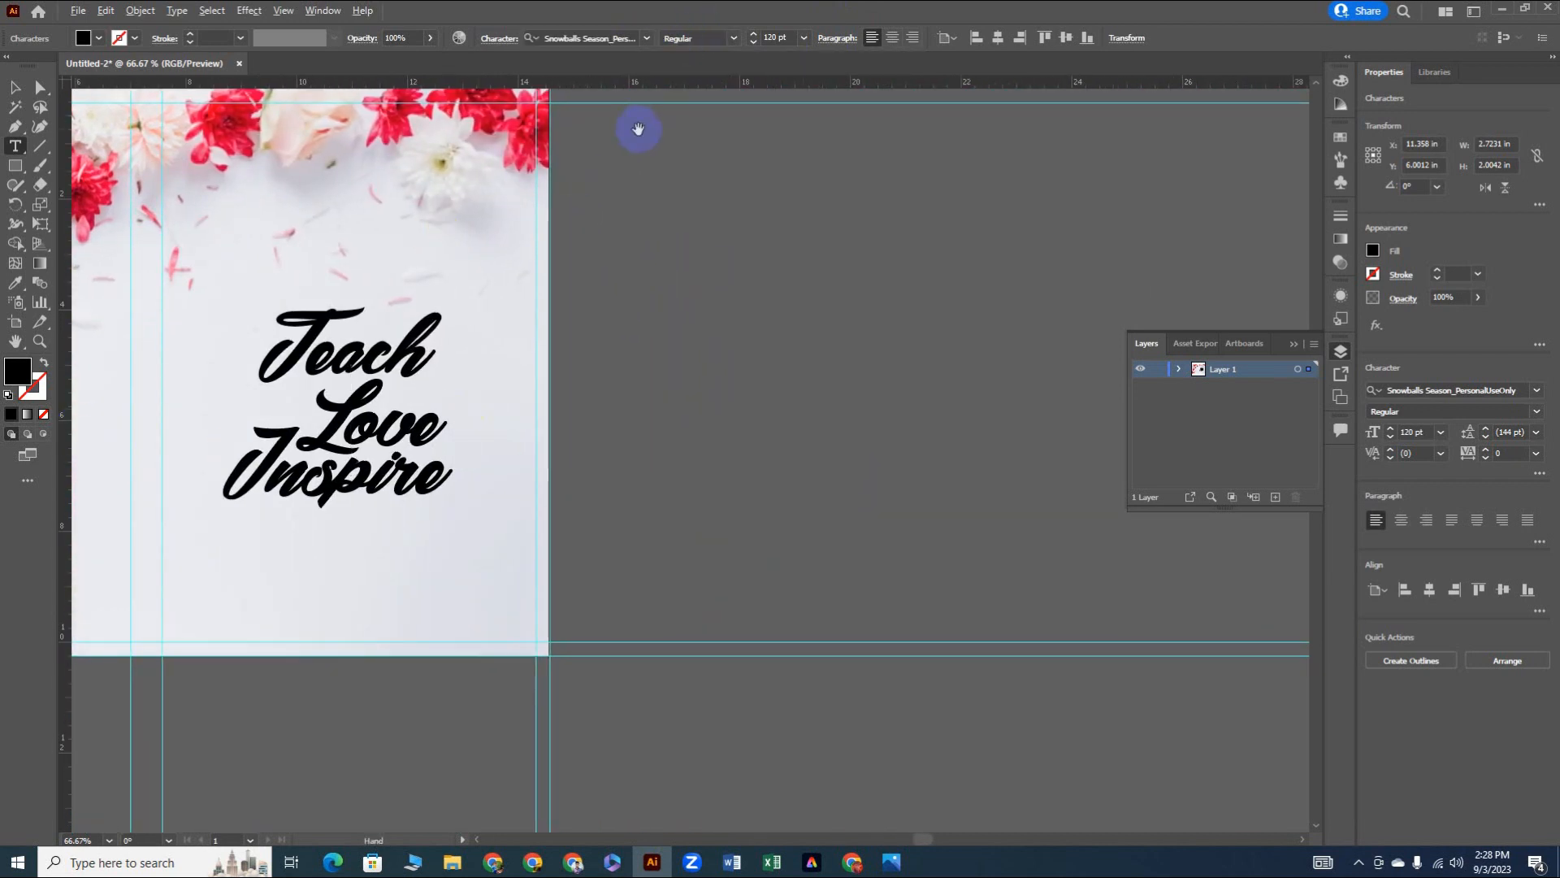
{"action": "left_click", "coordinate": [647, 38]}
{"action": "double_click", "coordinate": [358, 422]}
{"action": "double_click", "coordinate": [361, 411]}
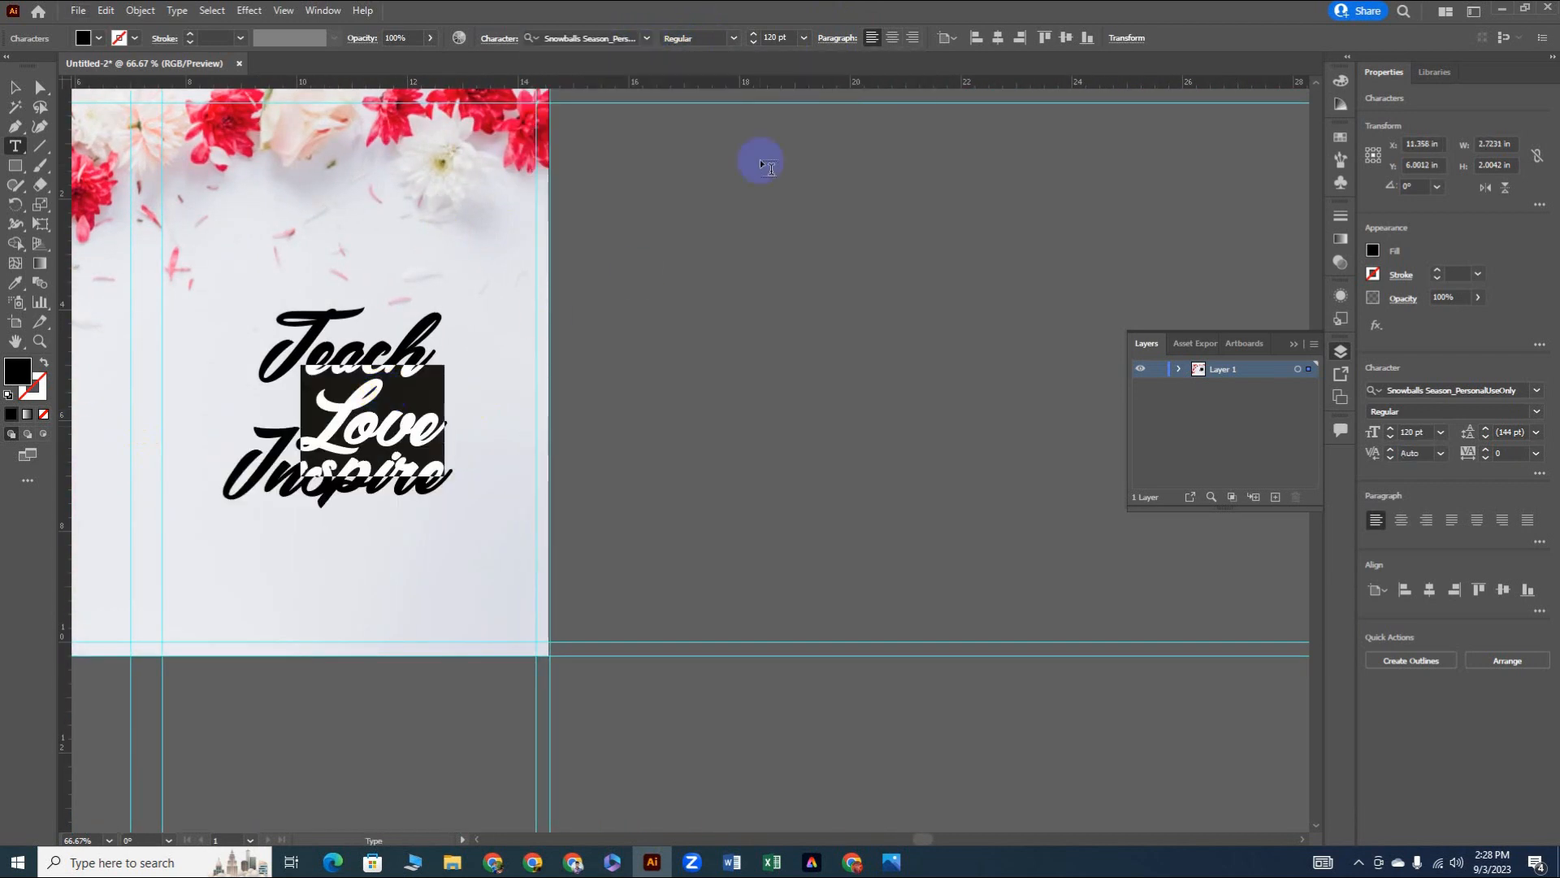
{"action": "left_click", "coordinate": [647, 38]}
{"action": "left_click", "coordinate": [735, 546]}
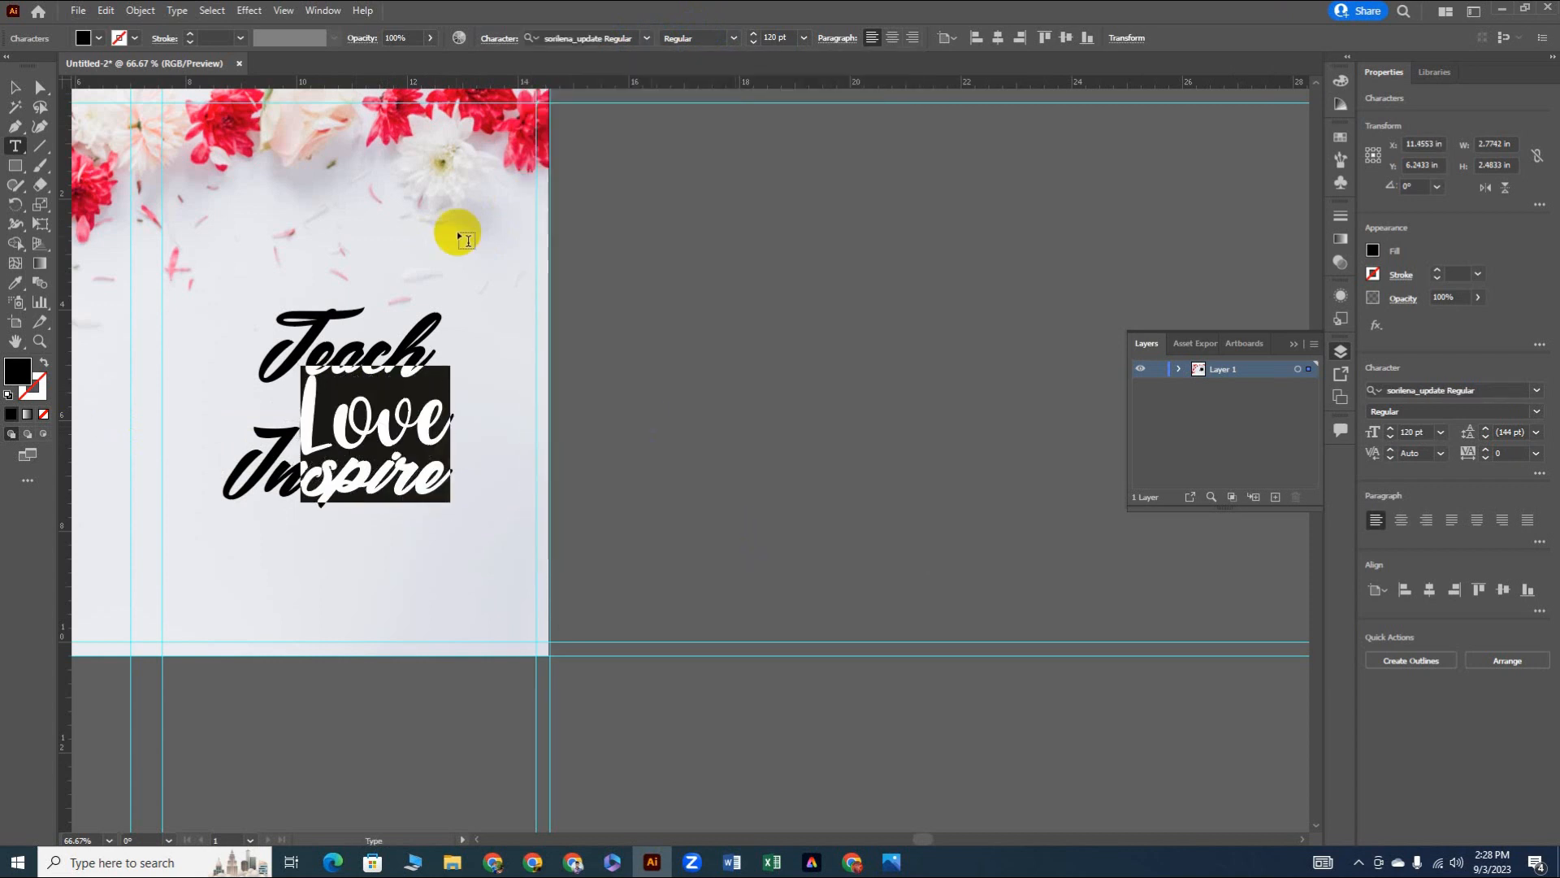
Step: Retype the second title word as "Love" in place of the selected text
{"action": "key", "text": "BackSpace"}
{"action": "scroll", "coordinate": [331, 294], "scroll_direction": "up", "scroll_amount": 1}
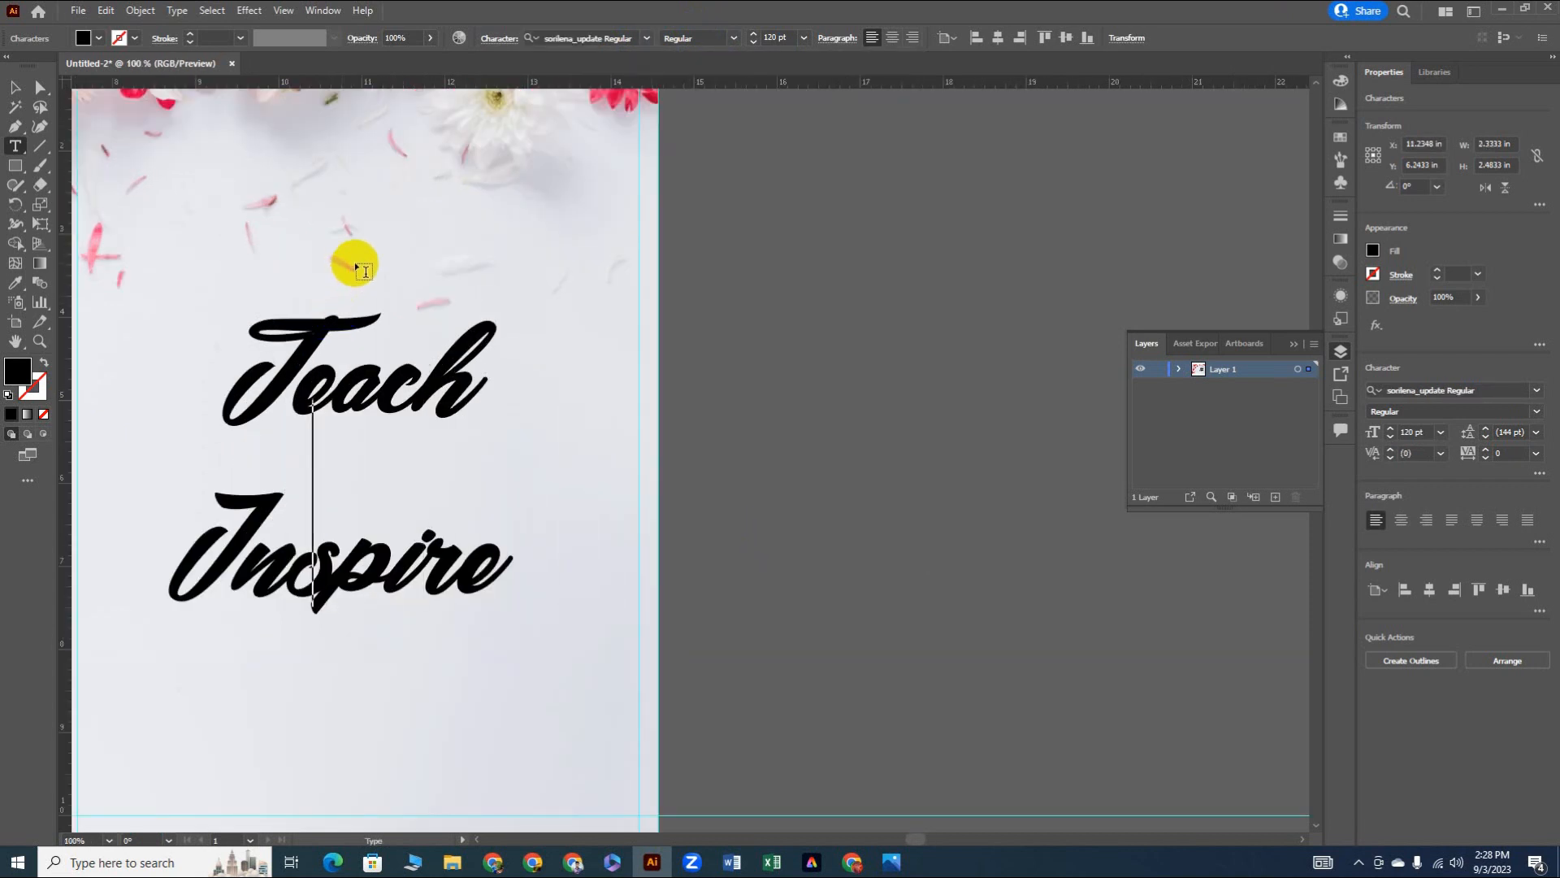
{"action": "type", "text": "Love"}
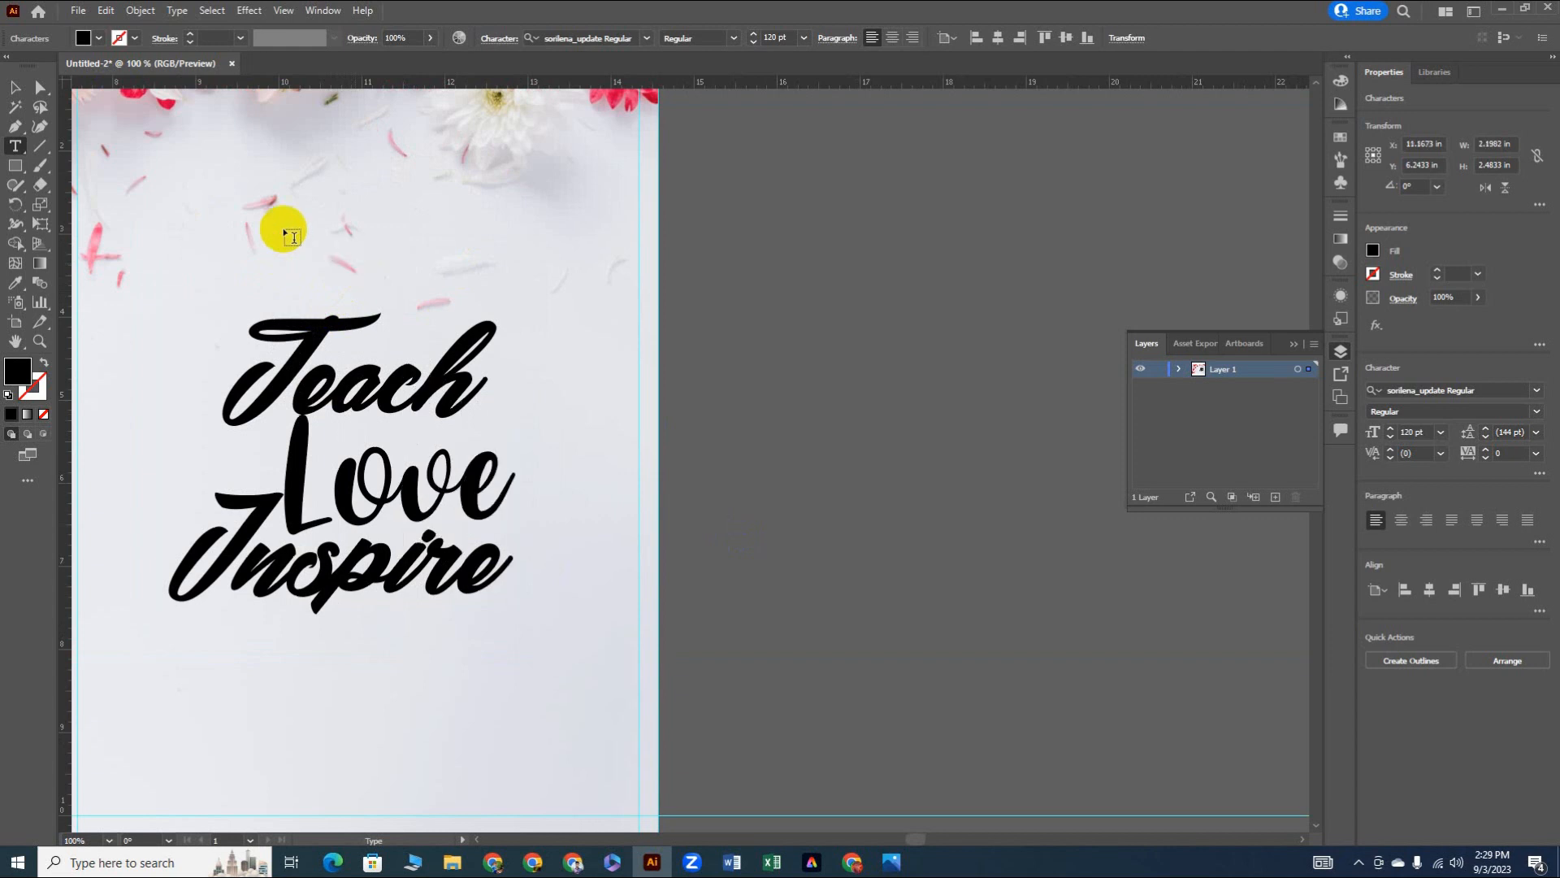
{"action": "key", "text": "Escape"}
Step: Reduce the font size of the word "Love" to 91 pt
{"action": "left_click_drag", "start_coordinate": [336, 249], "coordinate": [592, 345]}
{"action": "scroll", "coordinate": [603, 254], "scroll_direction": "down", "scroll_amount": 1}
{"action": "left_click", "coordinate": [632, 527]}
{"action": "left_click", "coordinate": [685, 509]}
{"action": "scroll", "coordinate": [783, 35], "scroll_direction": "down", "scroll_amount": 20}
{"action": "scroll", "coordinate": [783, 35], "scroll_direction": "down", "scroll_amount": 10}
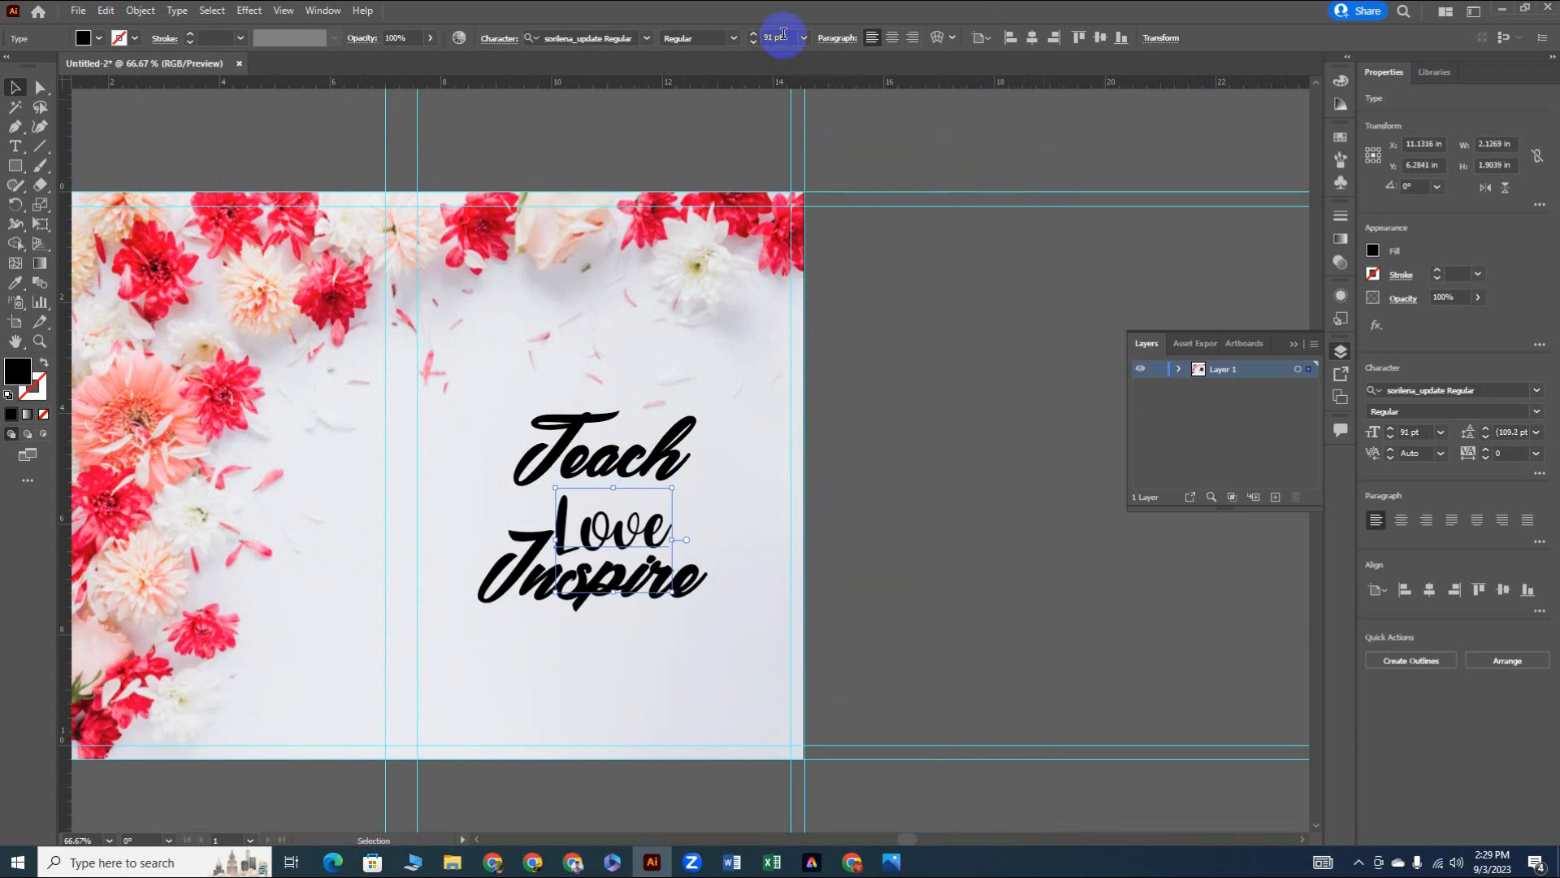
{"action": "left_click", "coordinate": [720, 509]}
{"action": "left_click", "coordinate": [627, 601]}
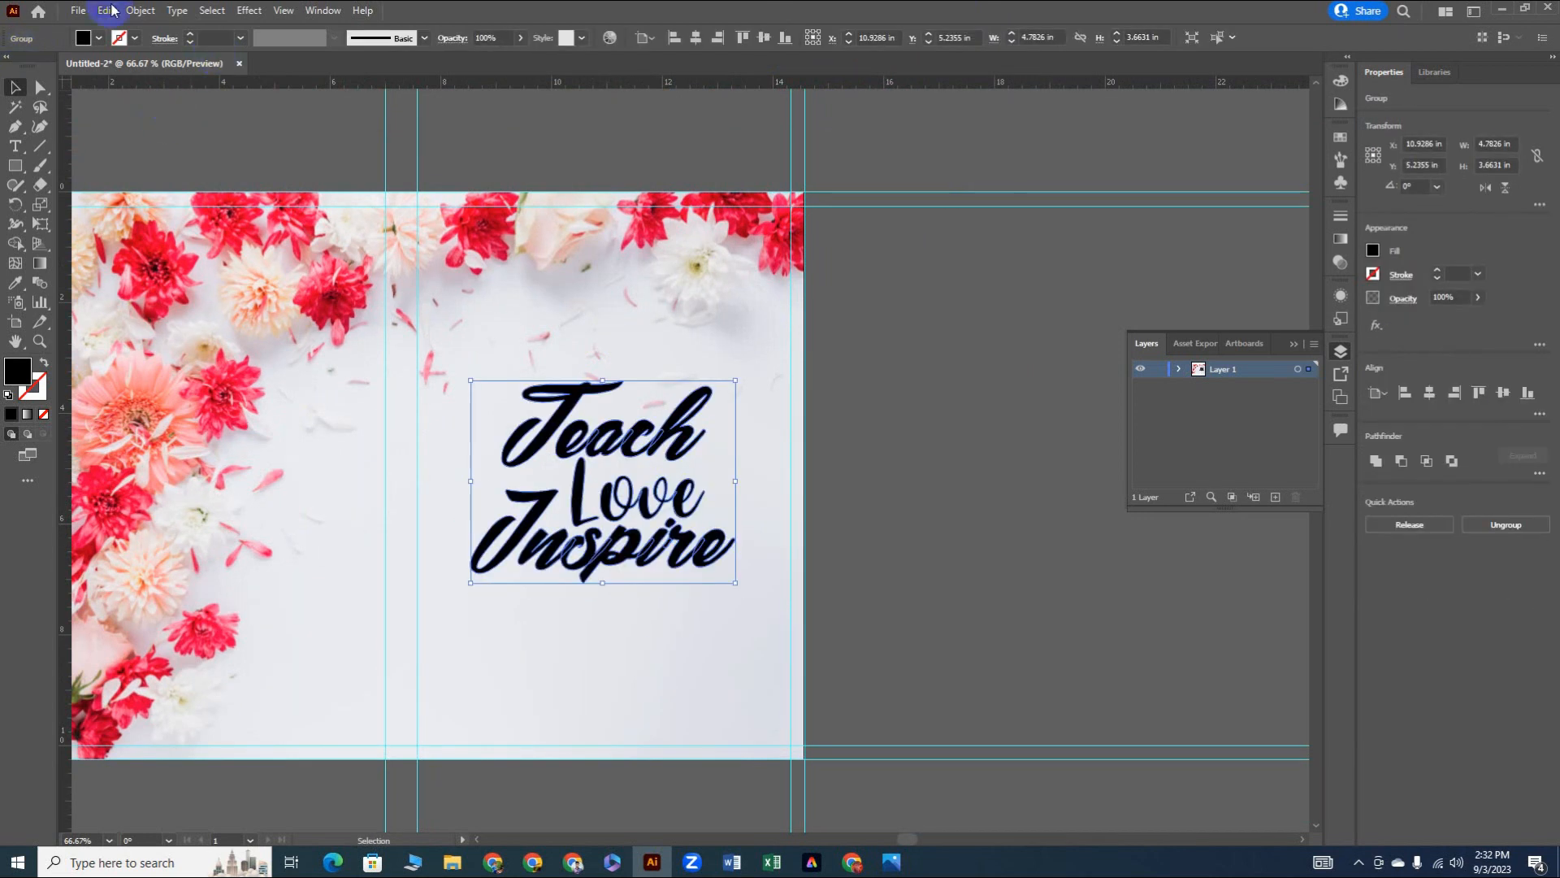
Step: Offset the paths of the title lettering by 0.125 in with miter joins
{"action": "left_click", "coordinate": [140, 10]}
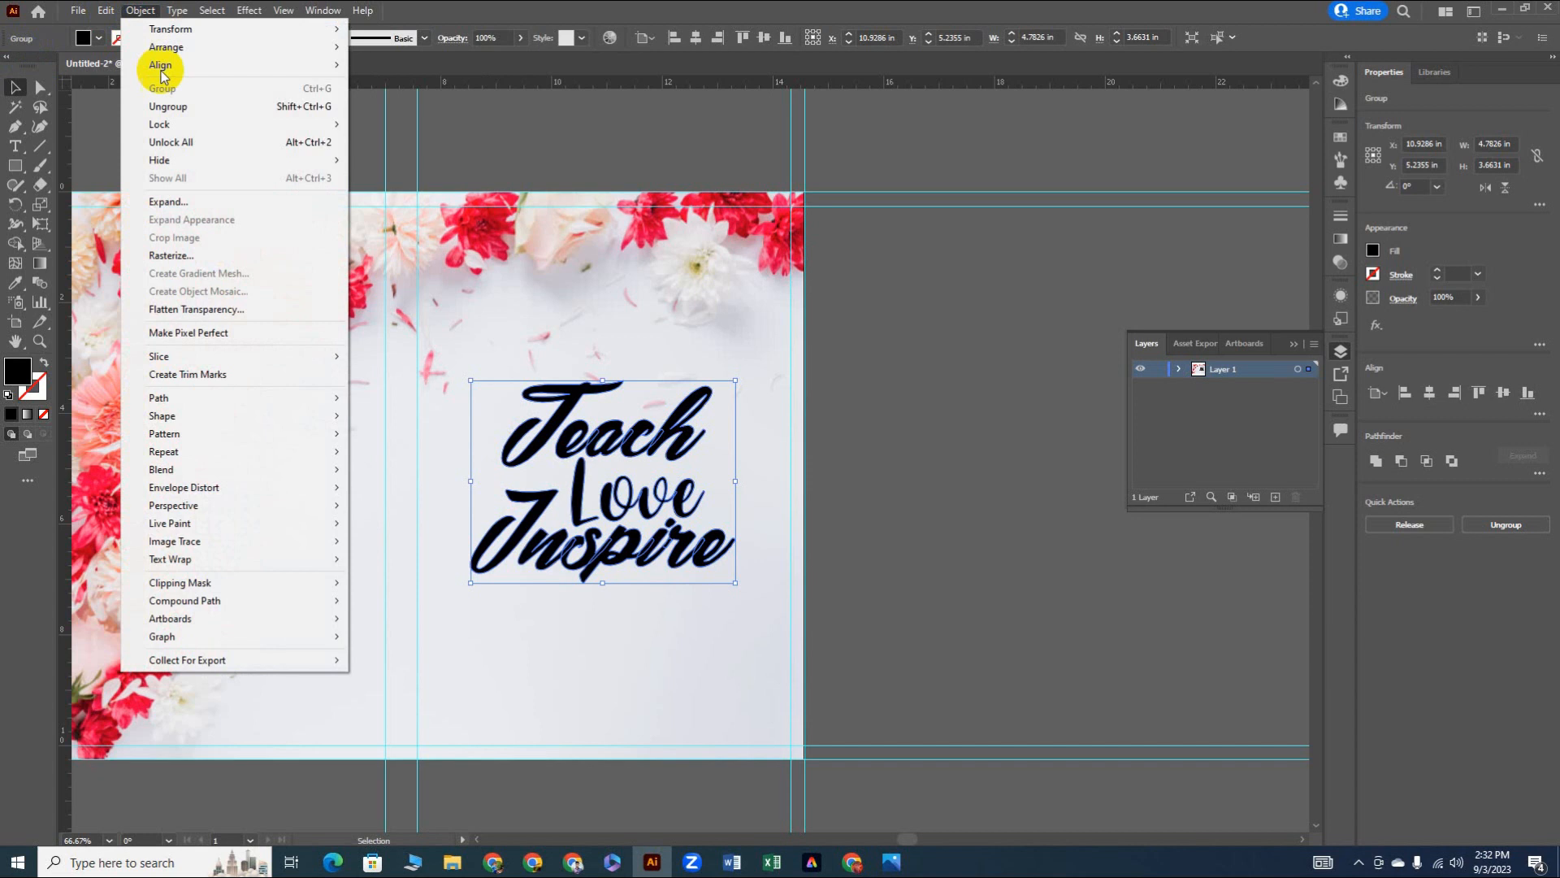
{"action": "mouse_move", "coordinate": [217, 400]}
{"action": "left_click", "coordinate": [416, 458]}
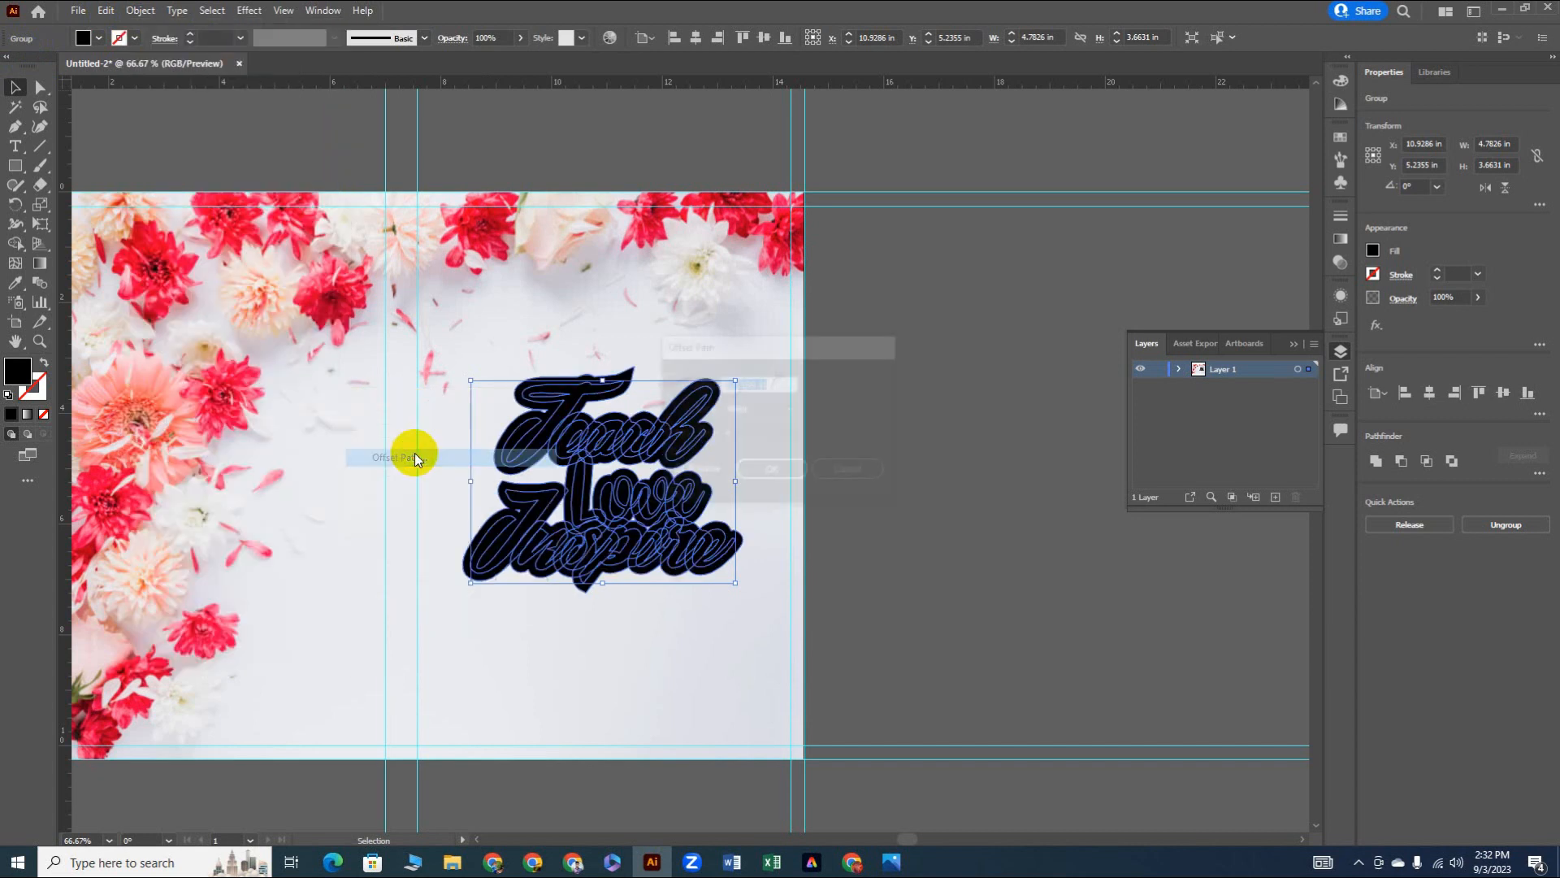
{"action": "type", "text": "0.125"}
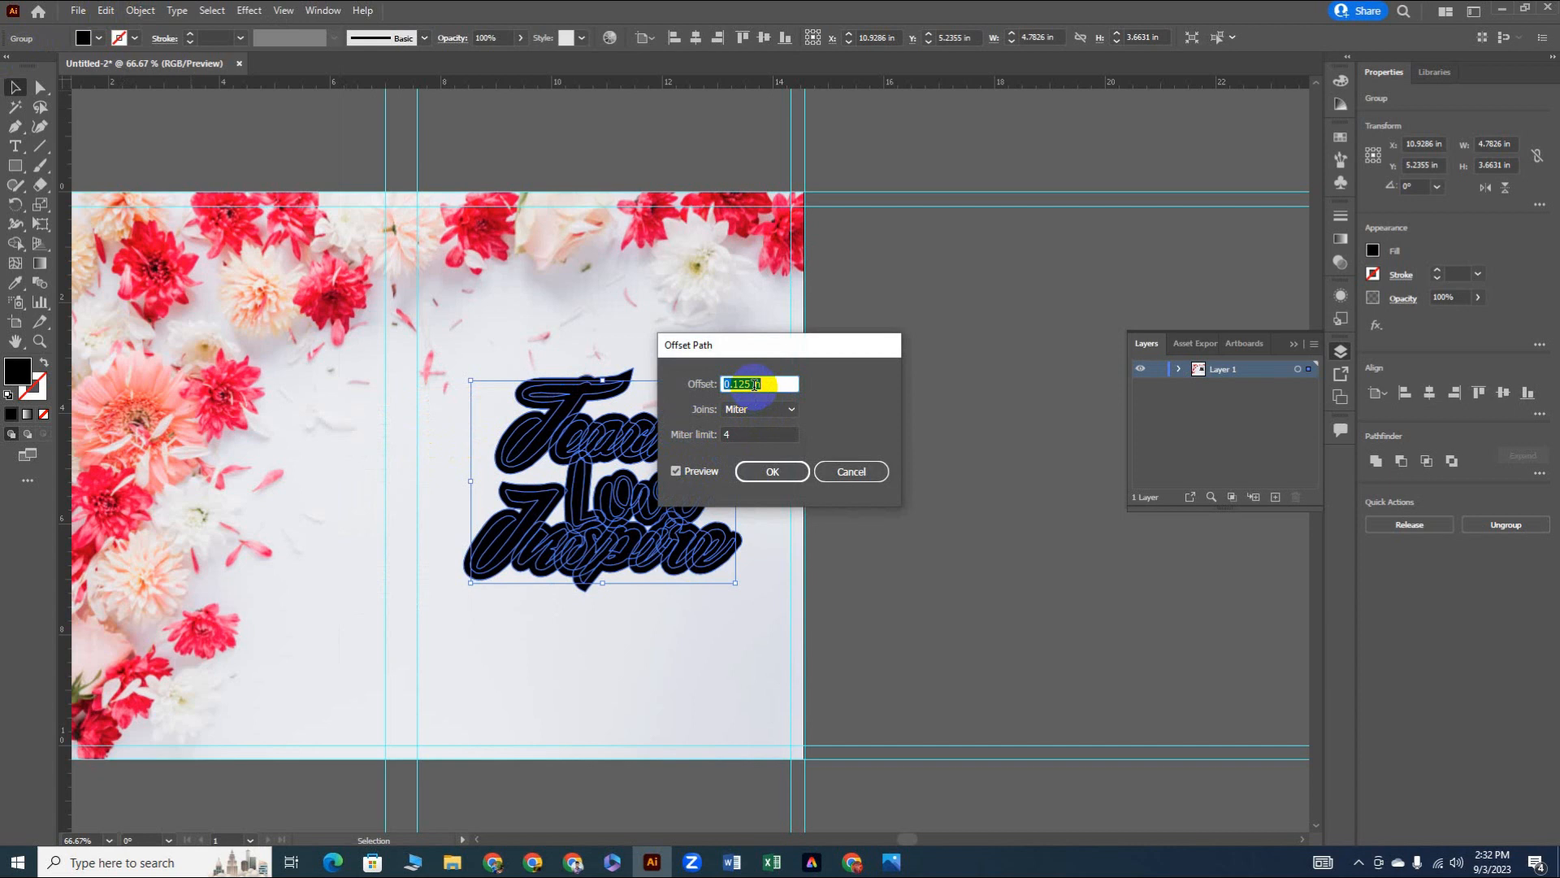
{"action": "left_click", "coordinate": [771, 473]}
Step: Send the new offset shapes of the title to the back of the stacking order
{"action": "left_click", "coordinate": [697, 489]}
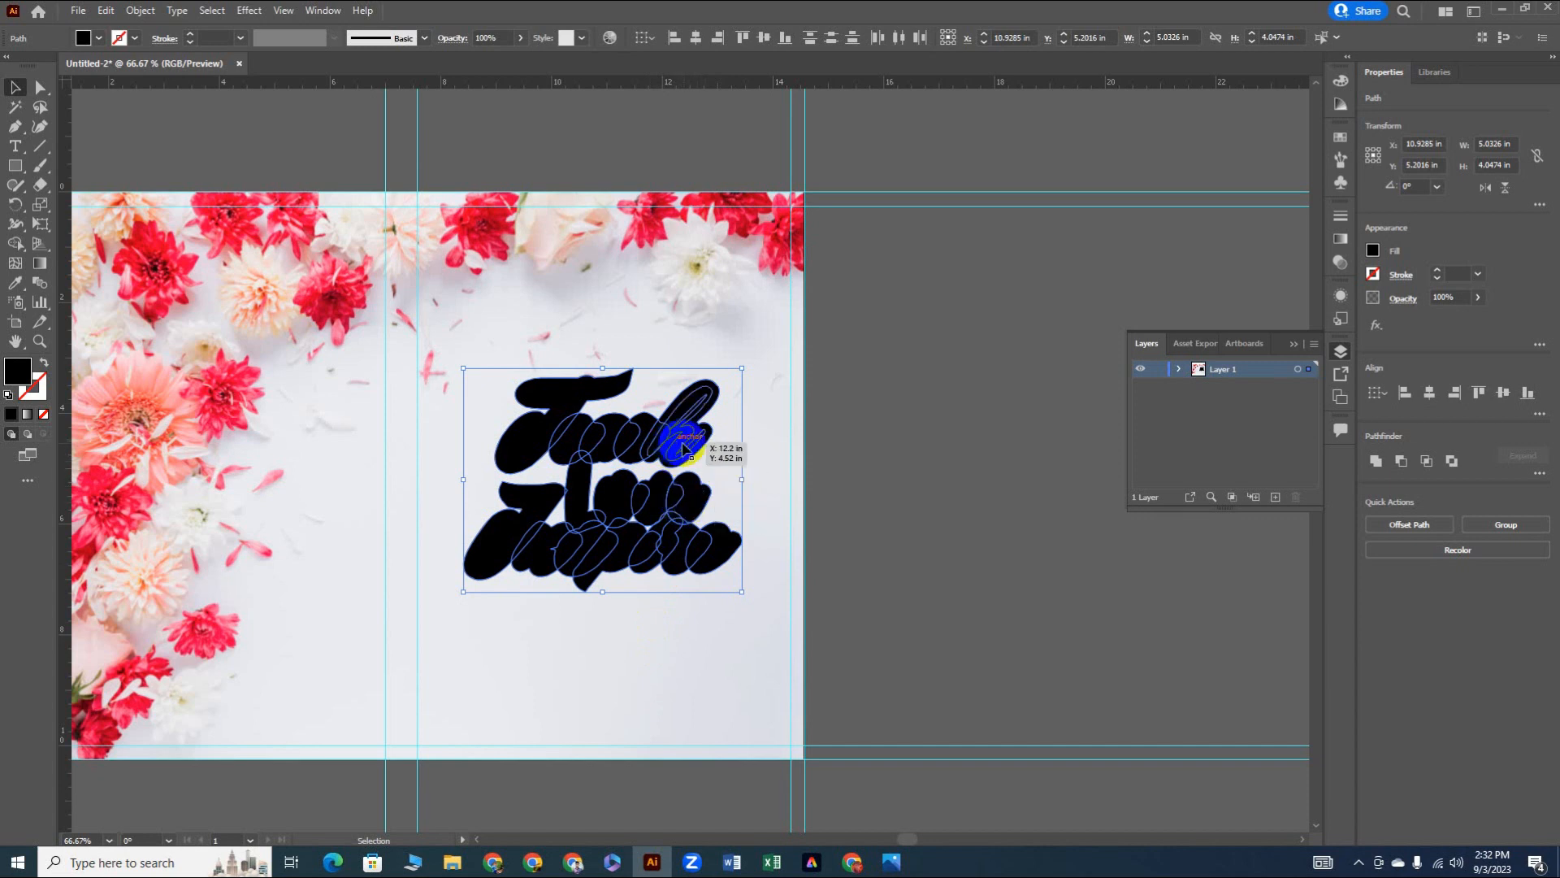
{"action": "right_click", "coordinate": [713, 392]}
{"action": "mouse_move", "coordinate": [760, 665]}
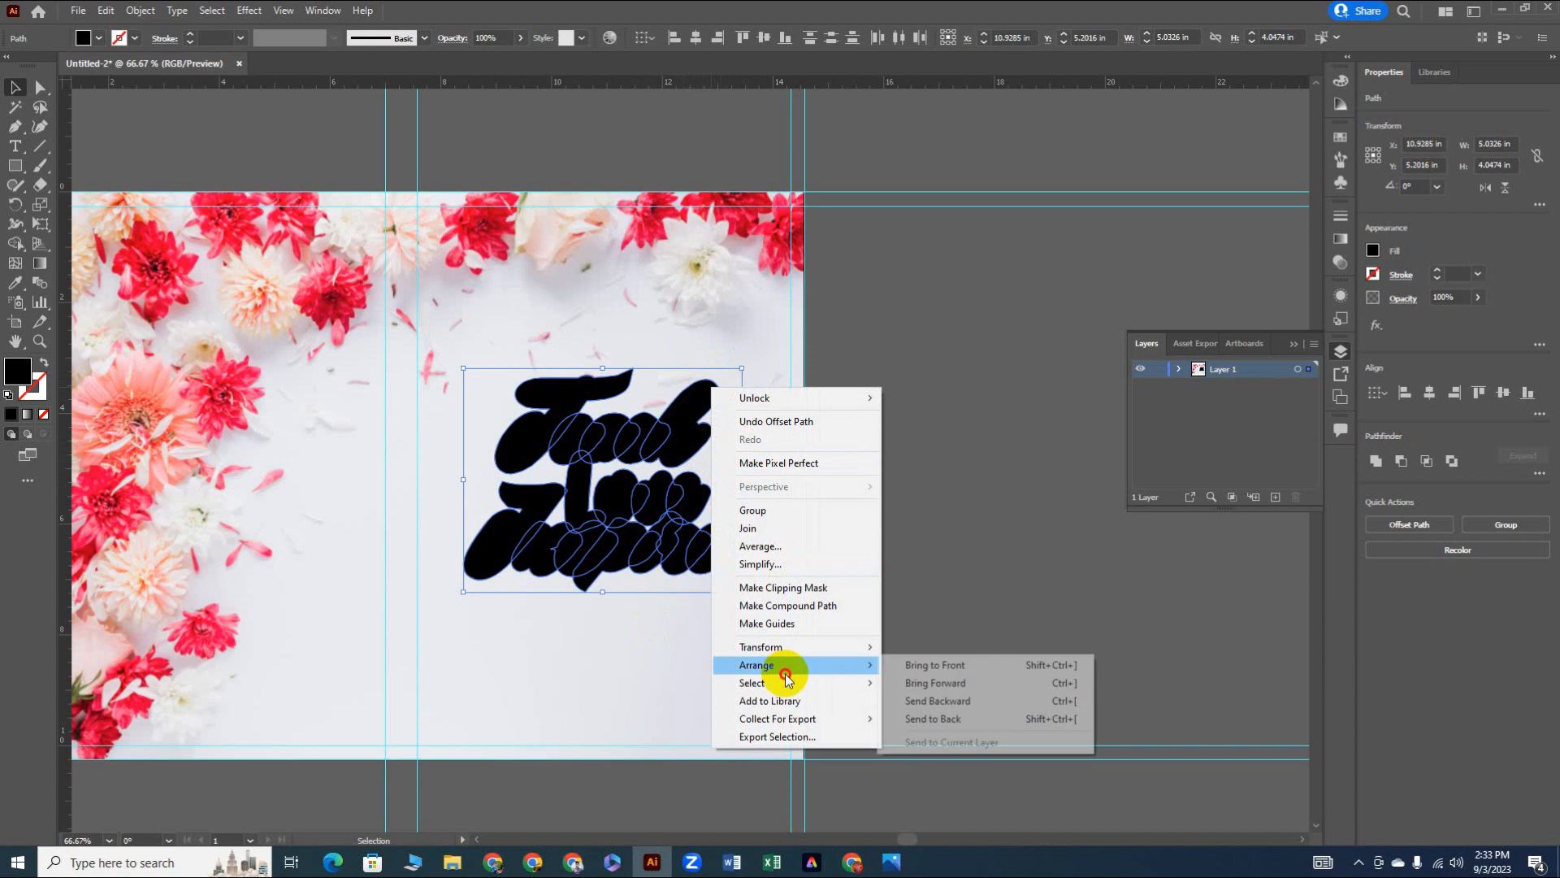
{"action": "left_click", "coordinate": [931, 720]}
Step: Move the title artwork slightly right and up to about X 11.05 in, Y 5.15 in, and ungroup it
{"action": "left_click", "coordinate": [714, 546]}
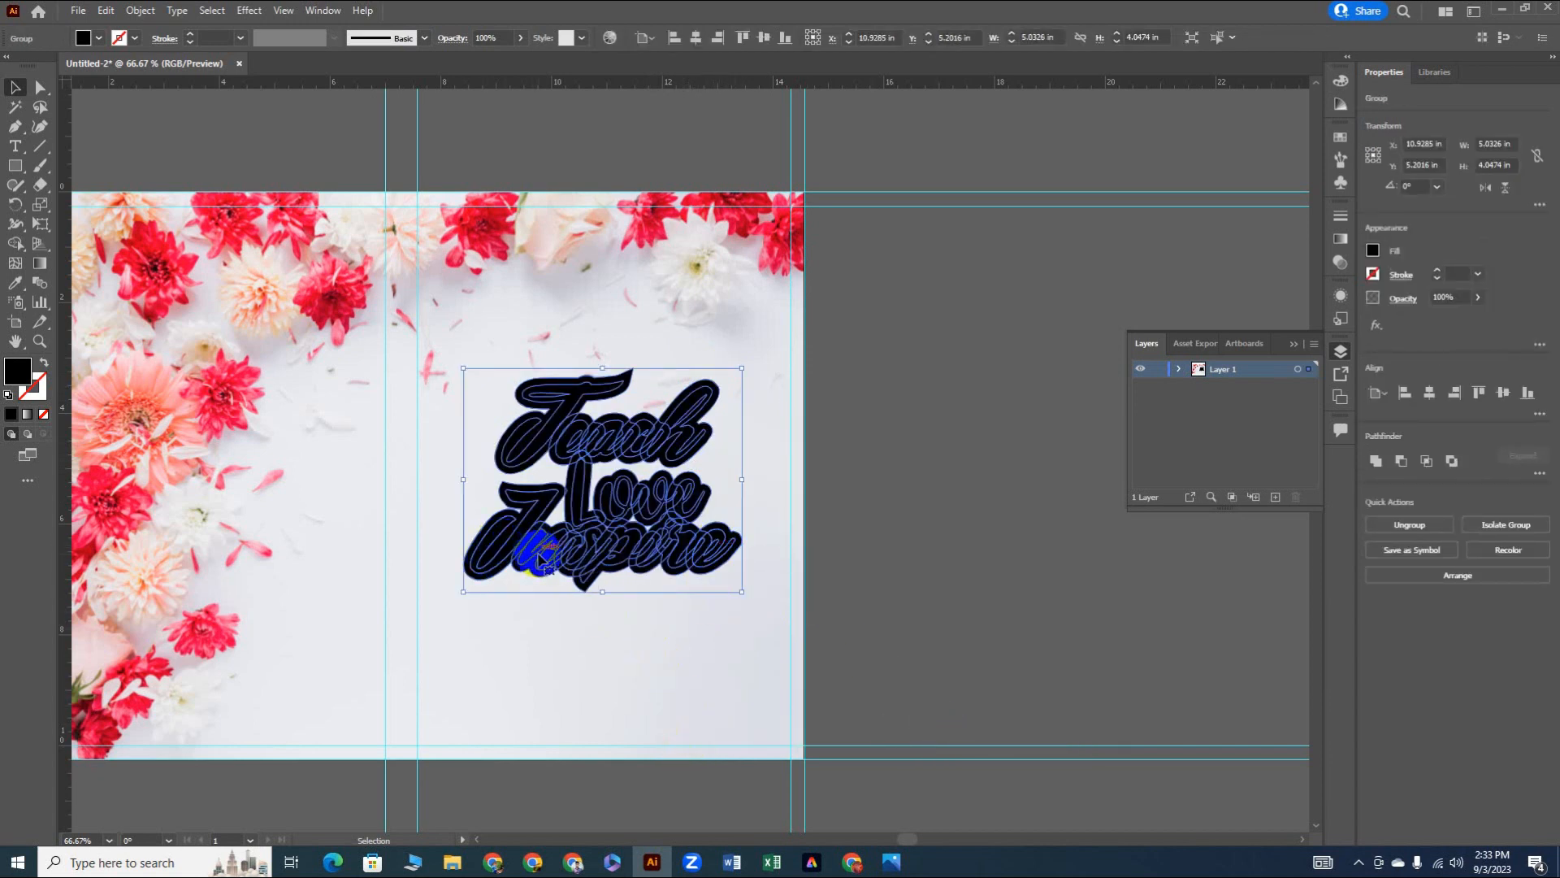
{"action": "left_click_drag", "start_coordinate": [579, 561], "coordinate": [601, 510]}
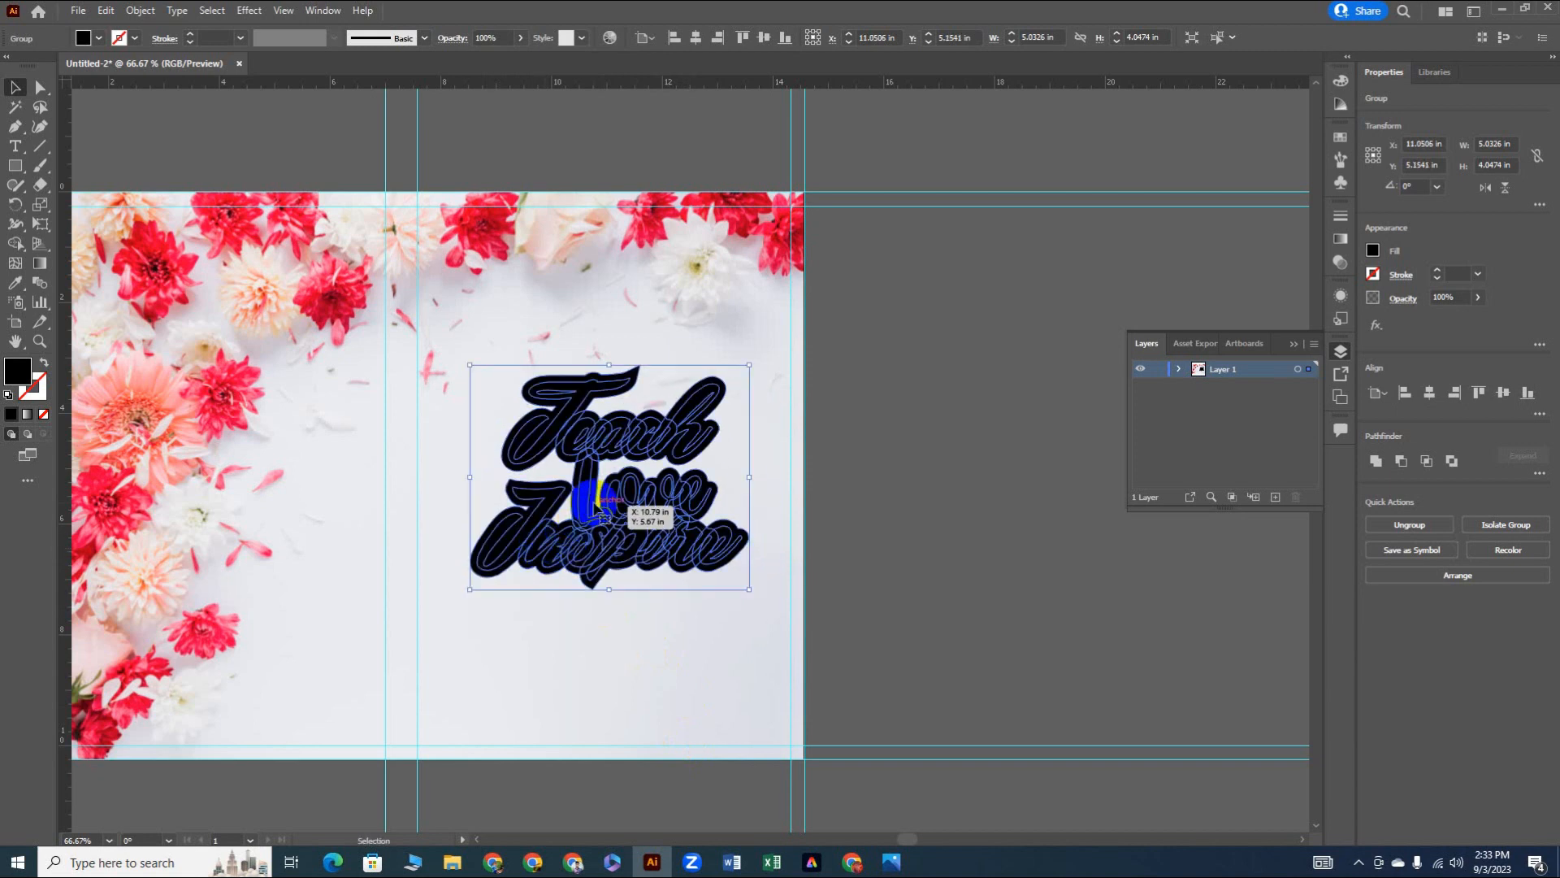
{"action": "right_click", "coordinate": [590, 526]}
{"action": "left_click", "coordinate": [637, 681]}
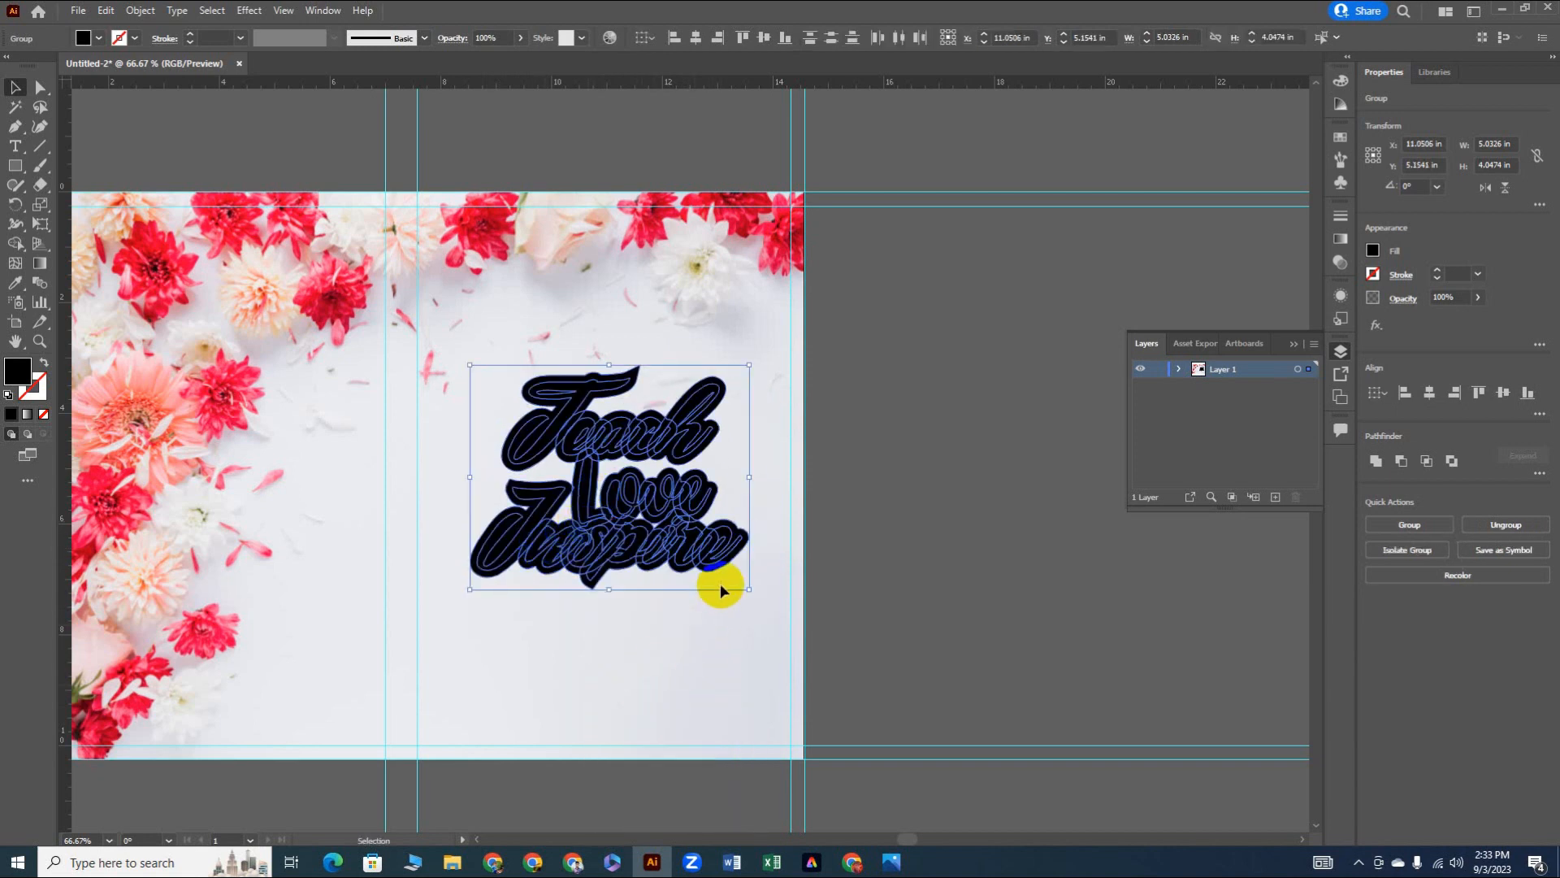
{"action": "left_click", "coordinate": [723, 638]}
Step: Ungroup the word "Inspire" so its letters and offset shapes are separate objects
{"action": "left_click", "coordinate": [681, 549]}
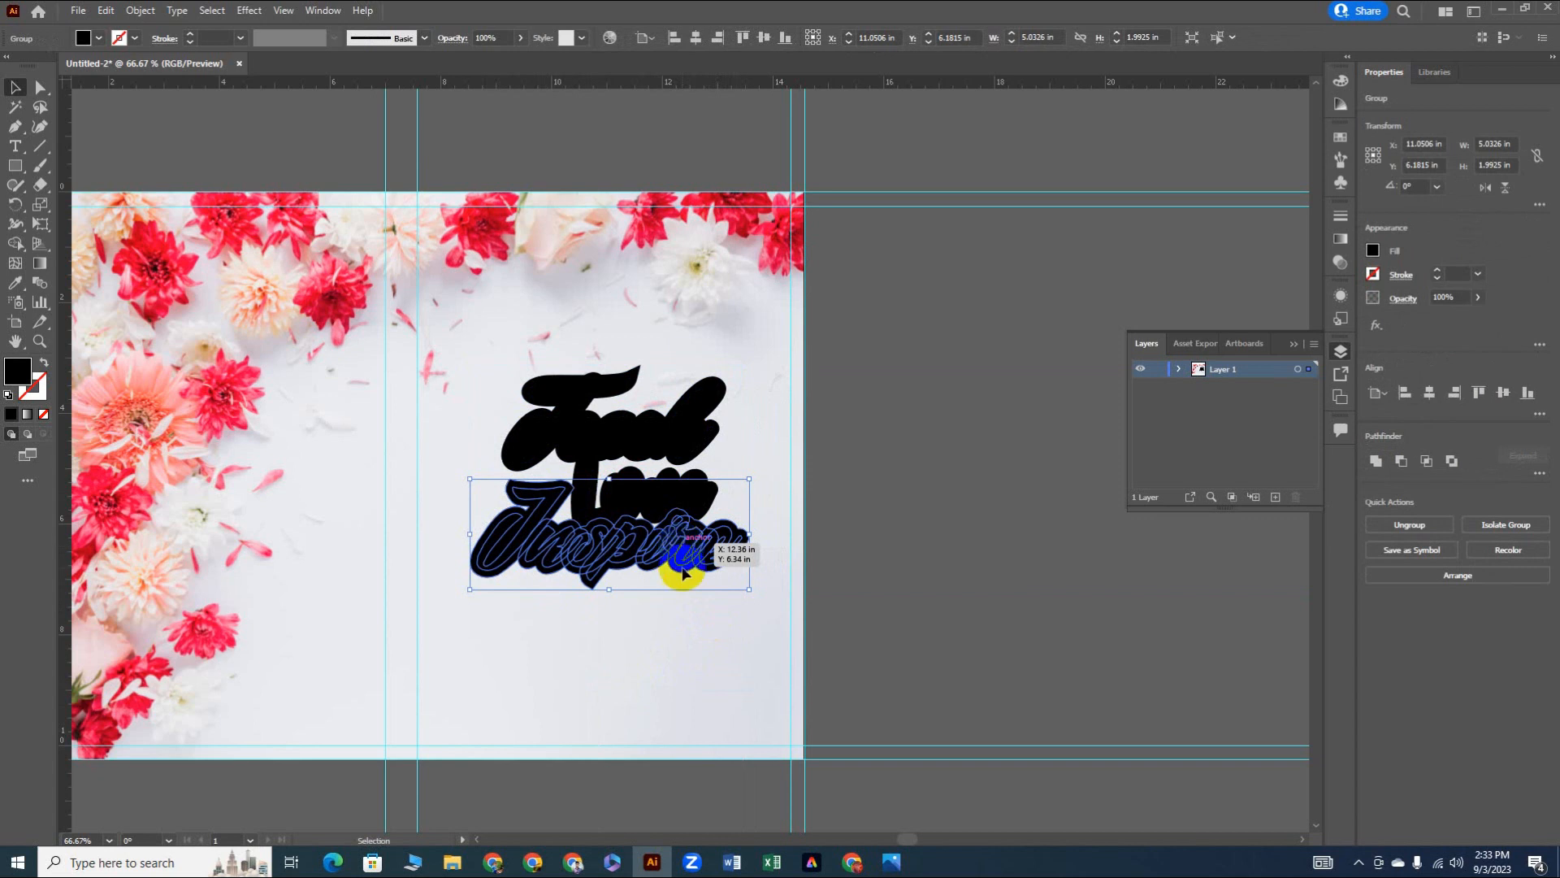
{"action": "right_click", "coordinate": [681, 570]}
{"action": "left_click", "coordinate": [740, 403]}
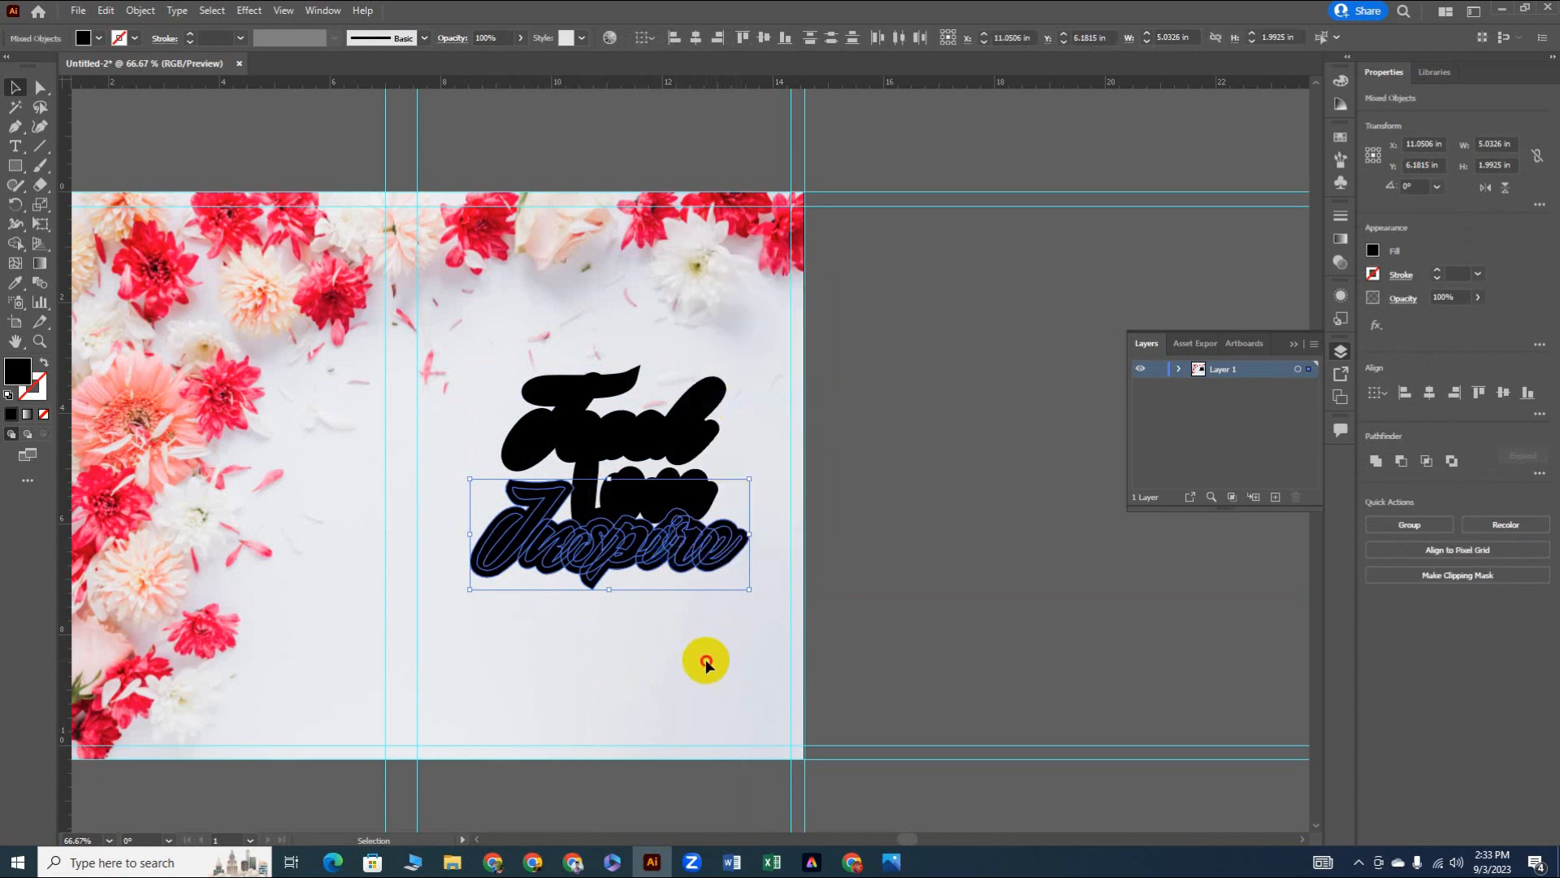
Step: Select the inner letters of "Inspire" and bring them in front of their offset shapes
{"action": "left_click", "coordinate": [703, 550]}
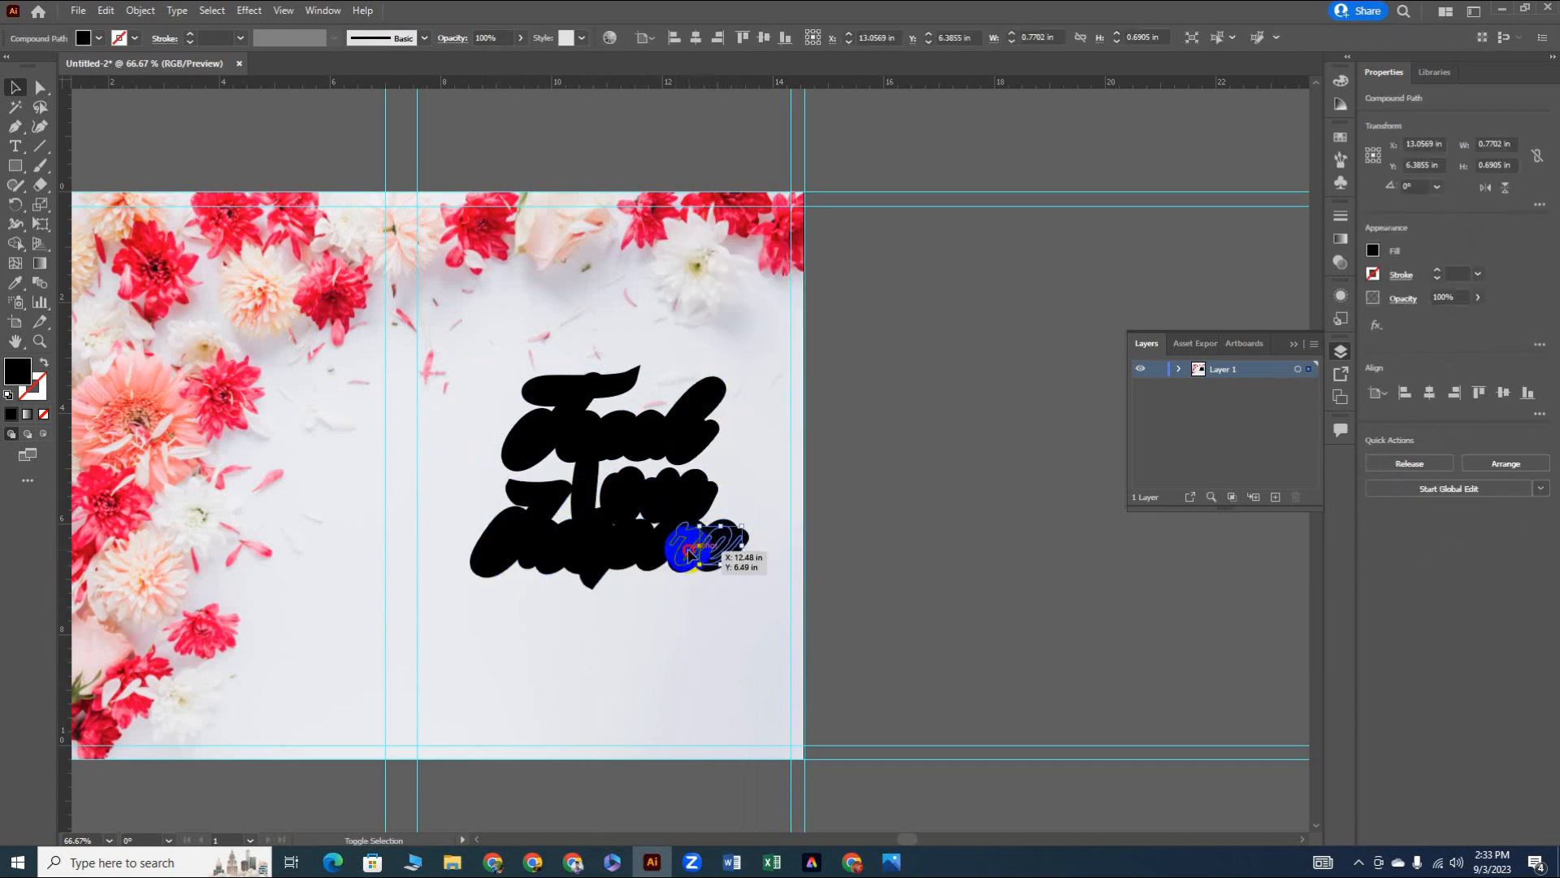
{"action": "left_click", "coordinate": [574, 555], "text": "shift"}
{"action": "left_click", "coordinate": [528, 553], "text": "shift"}
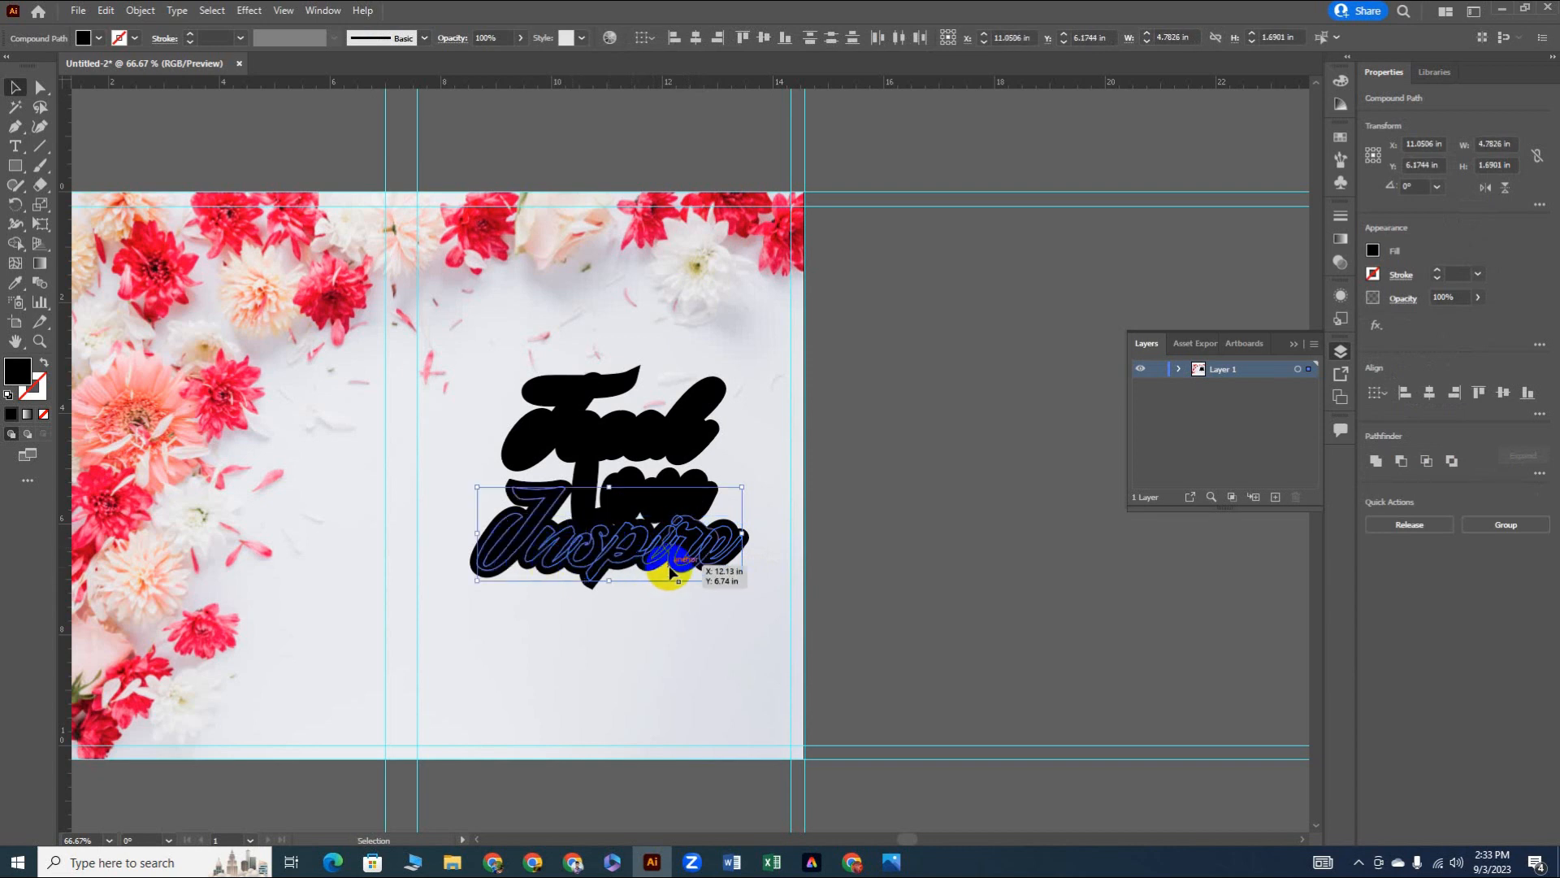
{"action": "right_click", "coordinate": [632, 561]}
{"action": "mouse_move", "coordinate": [707, 742]}
{"action": "left_click", "coordinate": [860, 741]}
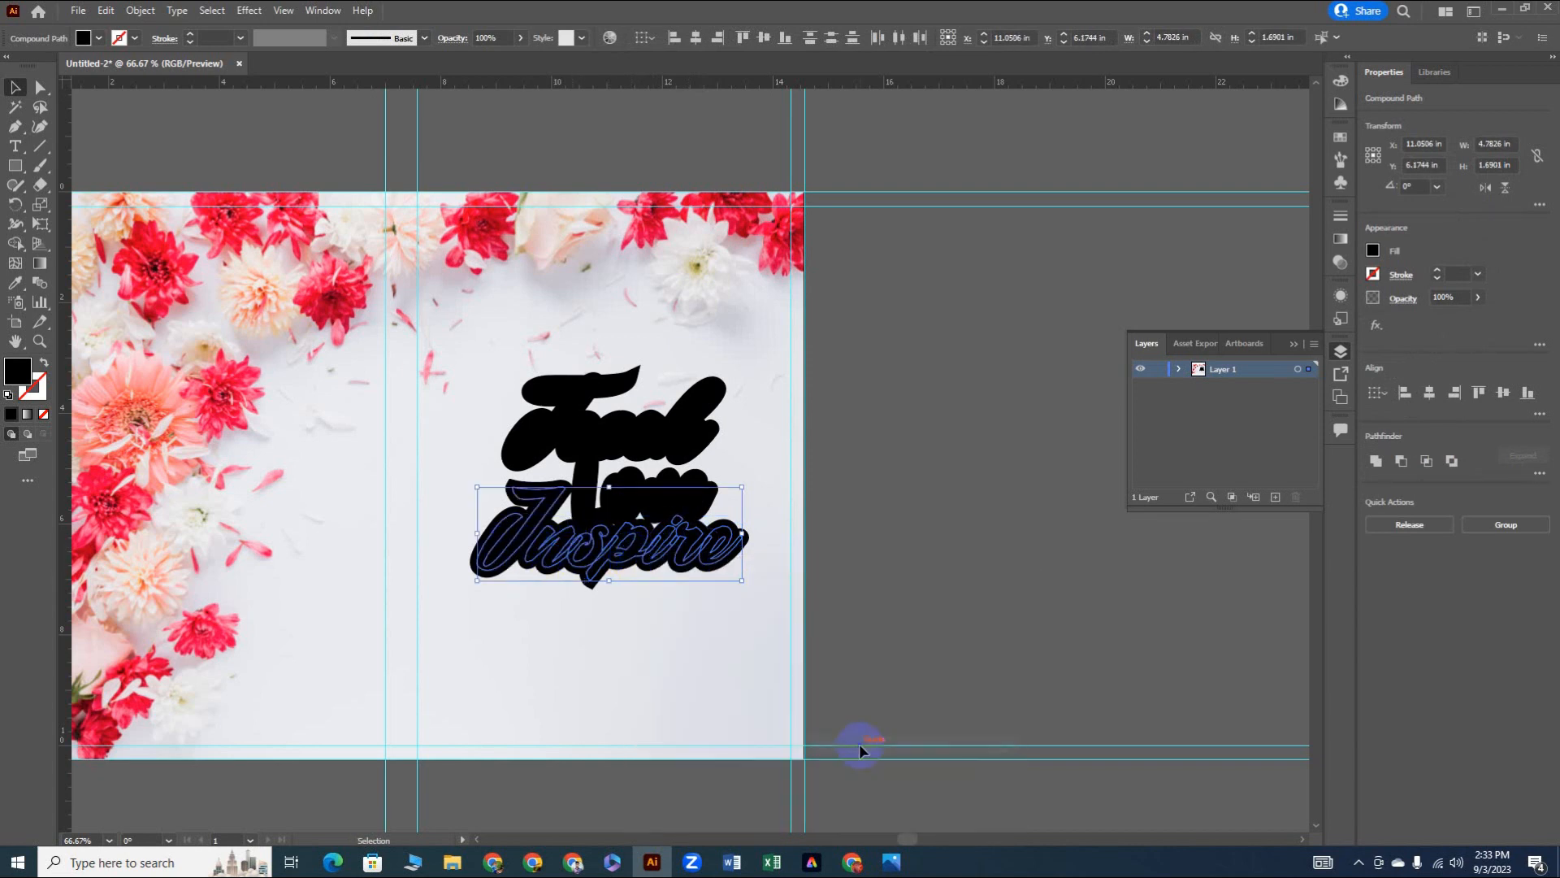
Step: Ungroup the word "Love" so its letters and offset shapes are separate objects
{"action": "left_click", "coordinate": [707, 493]}
{"action": "left_click", "coordinate": [709, 493]}
{"action": "right_click", "coordinate": [711, 494]}
{"action": "left_click", "coordinate": [759, 653]}
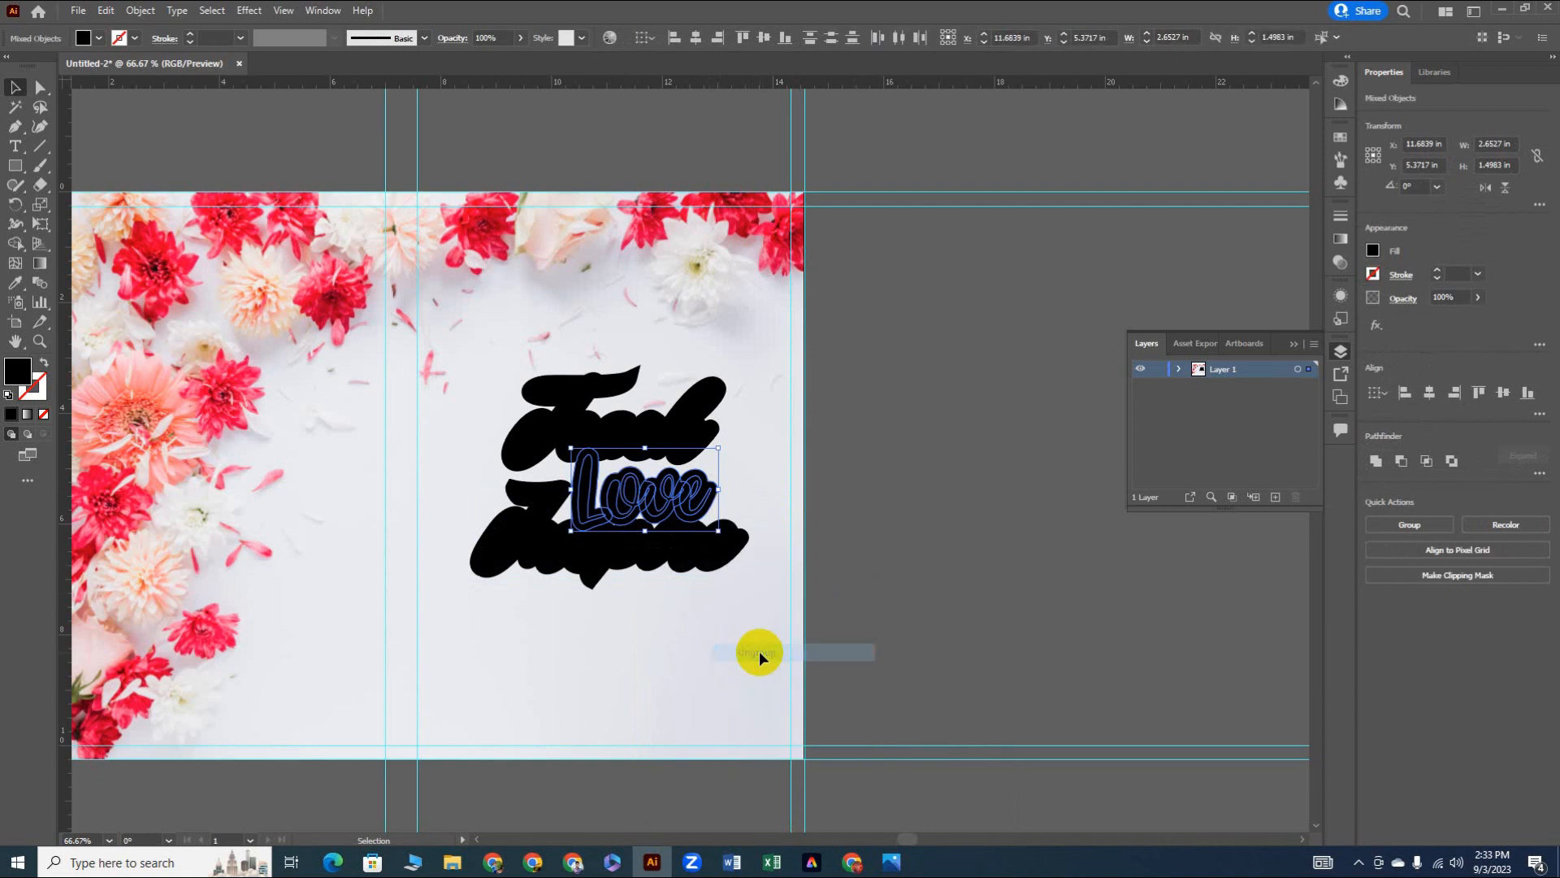
Step: Group the inner letters of "Love" and bring the group to the front
{"action": "left_click", "coordinate": [720, 502]}
{"action": "left_click", "coordinate": [695, 492]}
{"action": "left_click", "coordinate": [636, 494]}
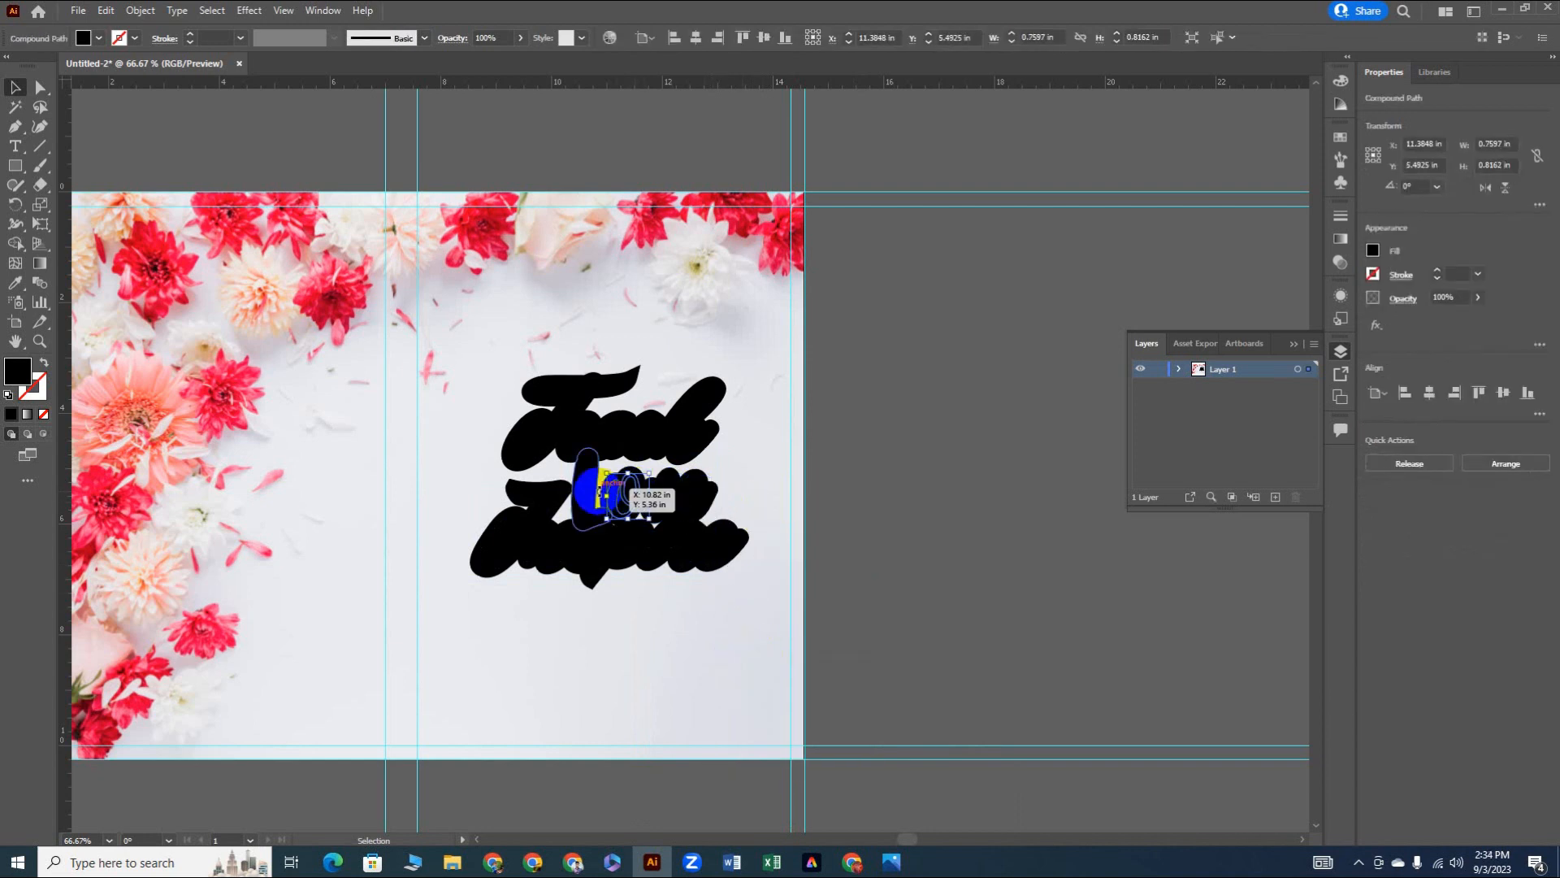
{"action": "left_click", "coordinate": [594, 491], "text": "shift"}
{"action": "left_click", "coordinate": [663, 503], "text": "shift"}
{"action": "left_click", "coordinate": [699, 500], "text": "shift"}
{"action": "key", "text": "ctrl+g"}
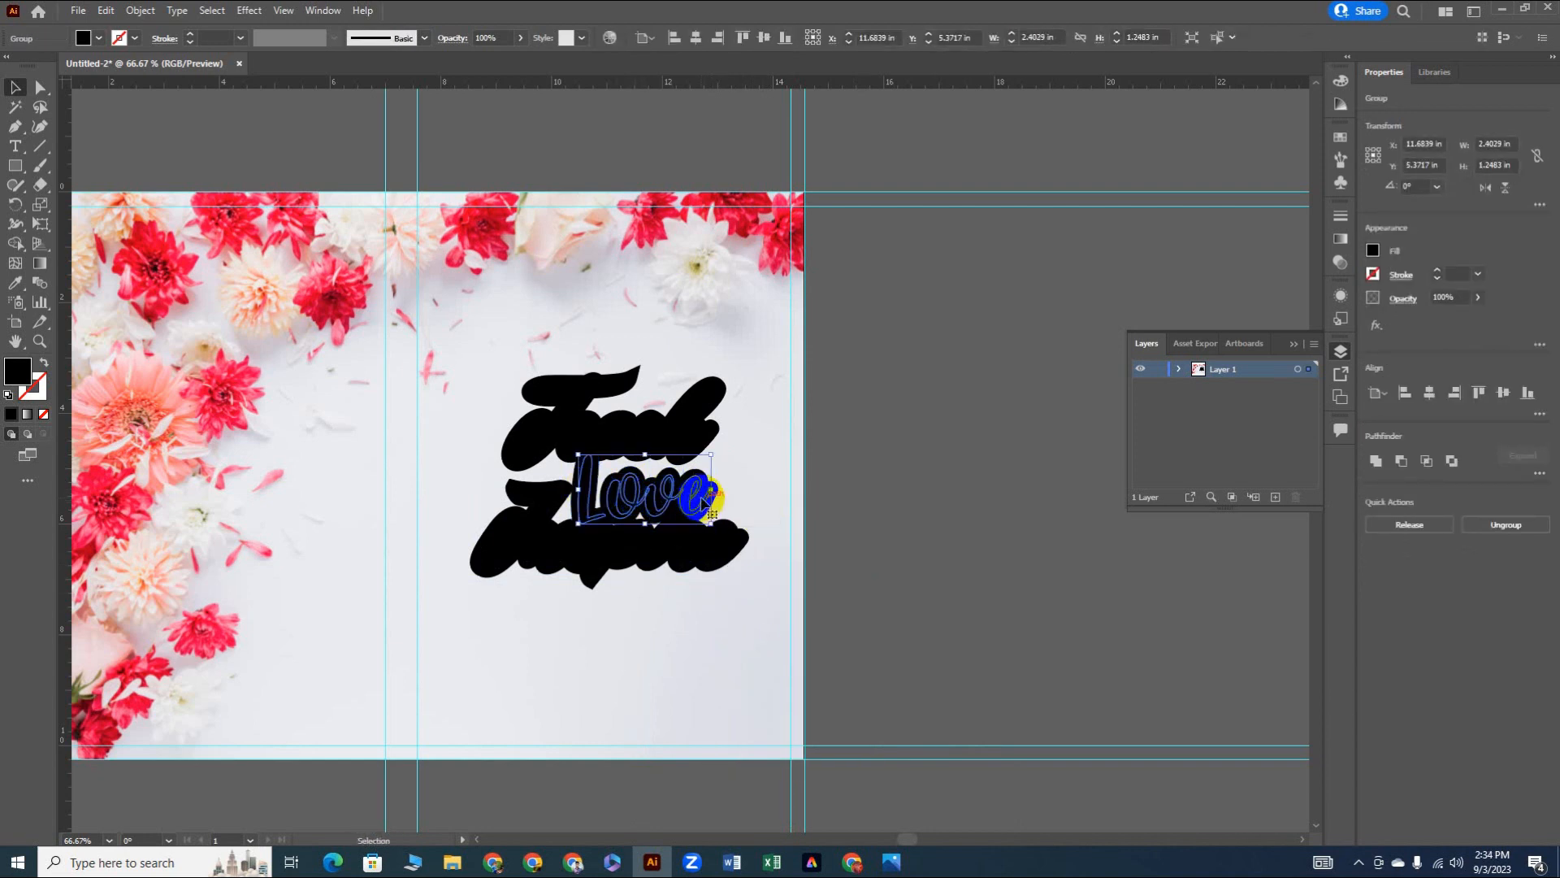
{"action": "right_click", "coordinate": [703, 496]}
{"action": "mouse_move", "coordinate": [729, 722]}
{"action": "left_click", "coordinate": [940, 723]}
Step: Ungroup the word "Teach" so its letters and offset shapes are separate objects
{"action": "left_click", "coordinate": [686, 433]}
{"action": "right_click", "coordinate": [686, 437]}
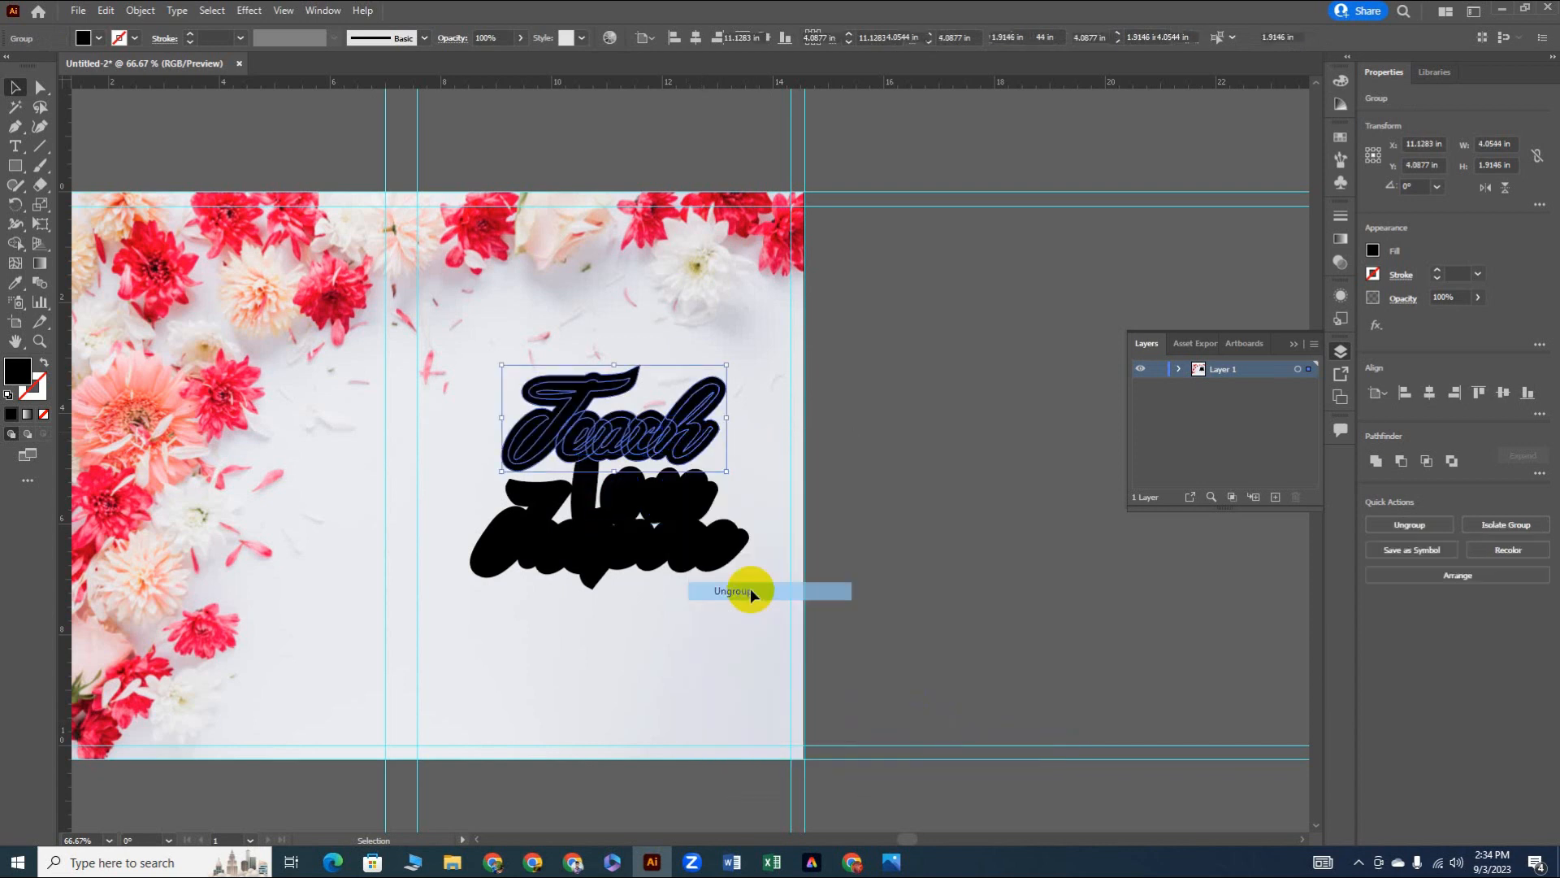
{"action": "left_click", "coordinate": [747, 592]}
Step: Group the inner letters of "Teach" and bring the group to the front
{"action": "left_click", "coordinate": [592, 431]}
{"action": "left_click", "coordinate": [580, 443], "text": "shift"}
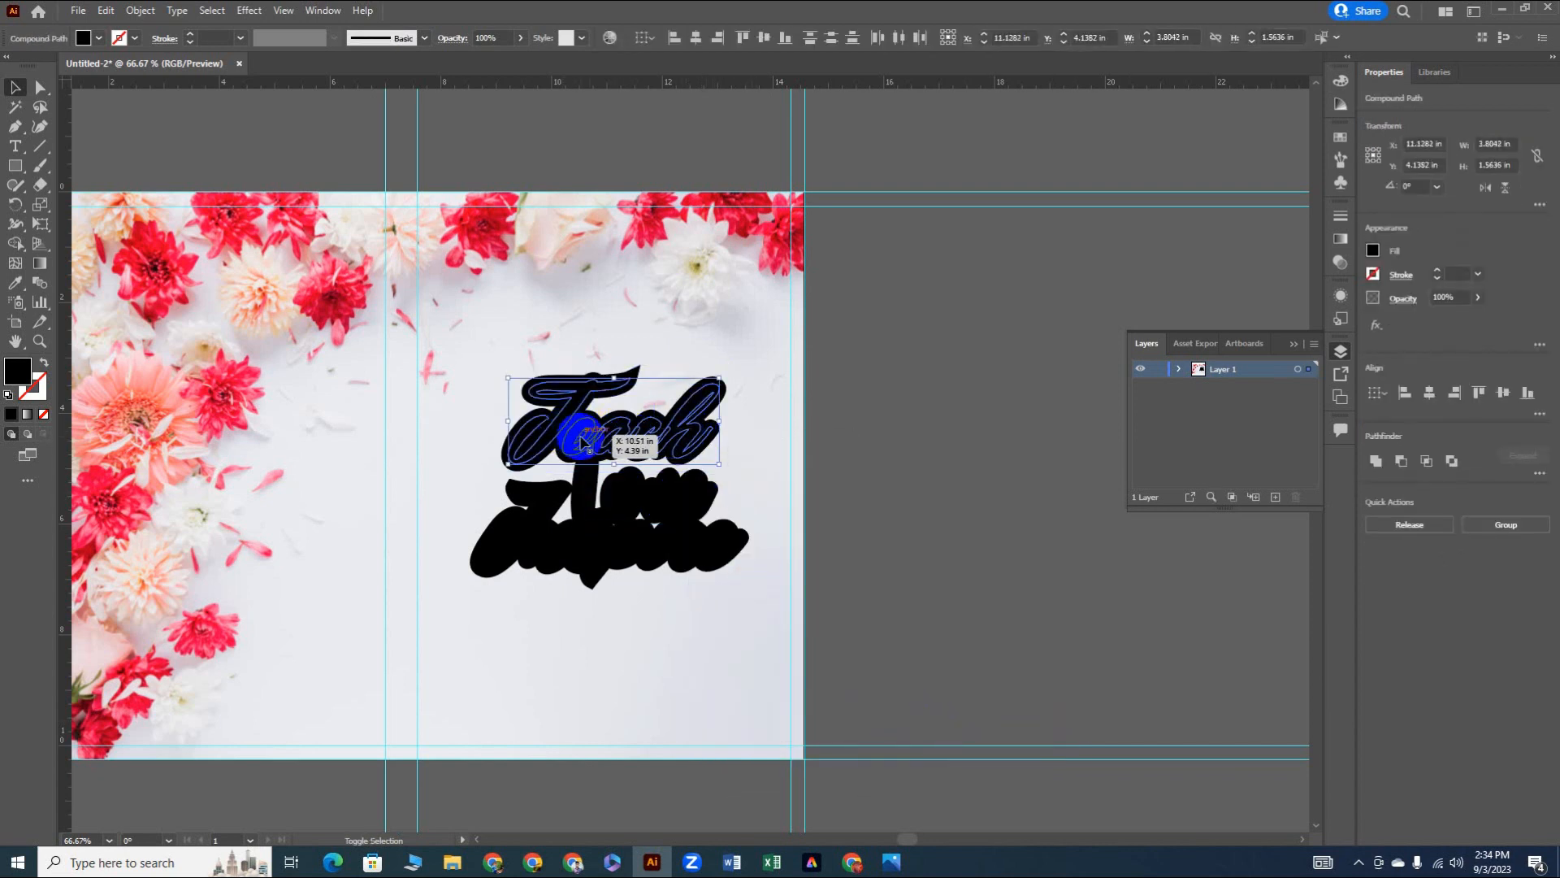
{"action": "key", "text": "ctrl+g"}
{"action": "right_click", "coordinate": [582, 442]}
{"action": "mouse_move", "coordinate": [681, 661]}
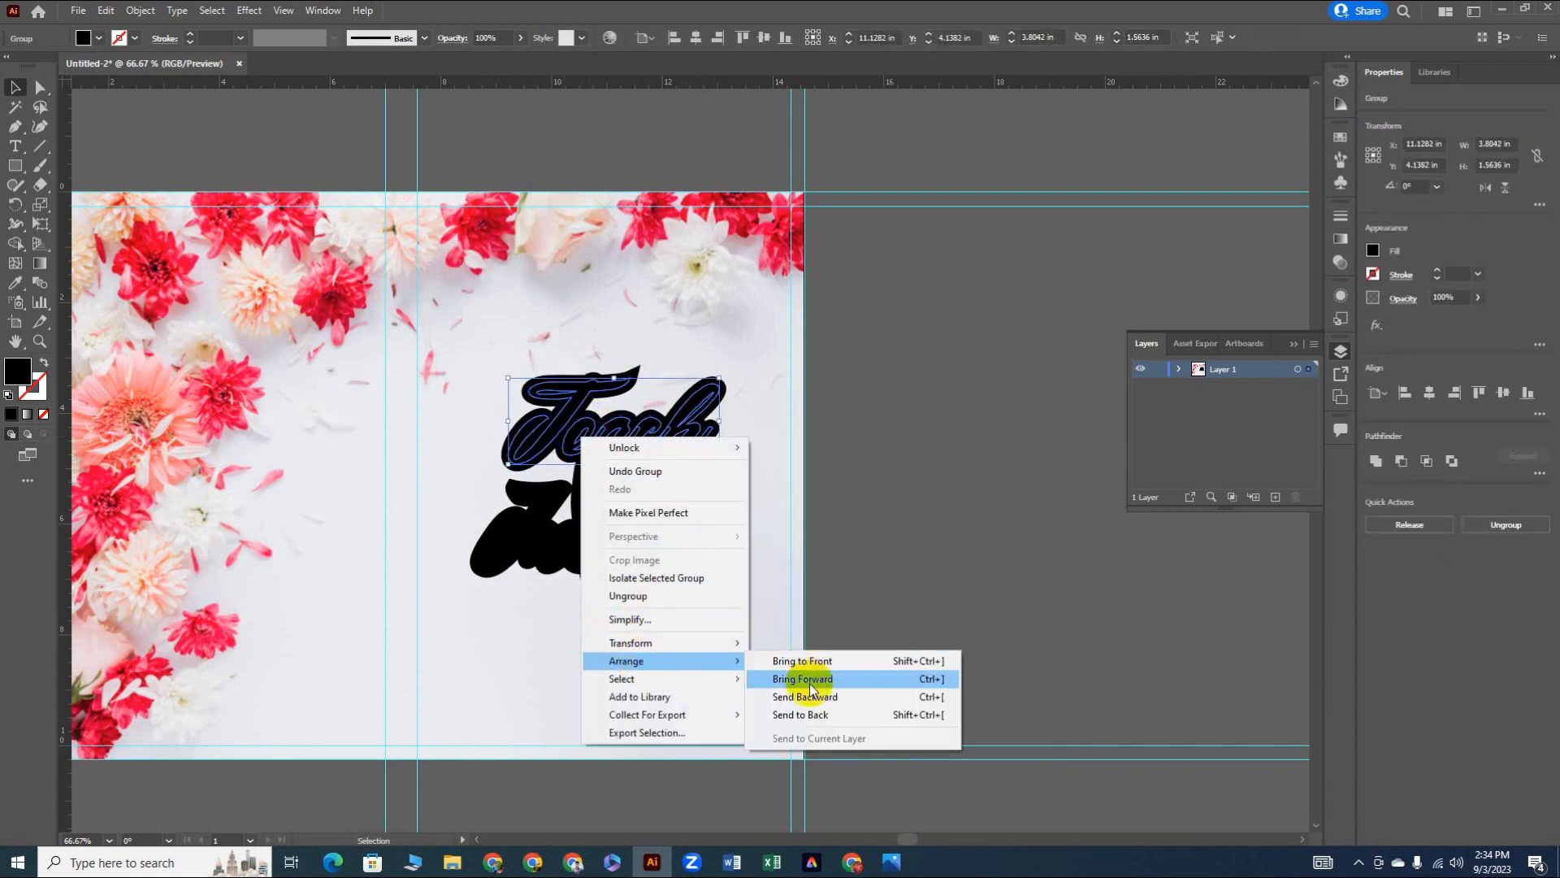
{"action": "left_click", "coordinate": [829, 661]}
Step: Group the inner letters of "Inspire" and bring the group to the front
{"action": "left_click", "coordinate": [693, 546]}
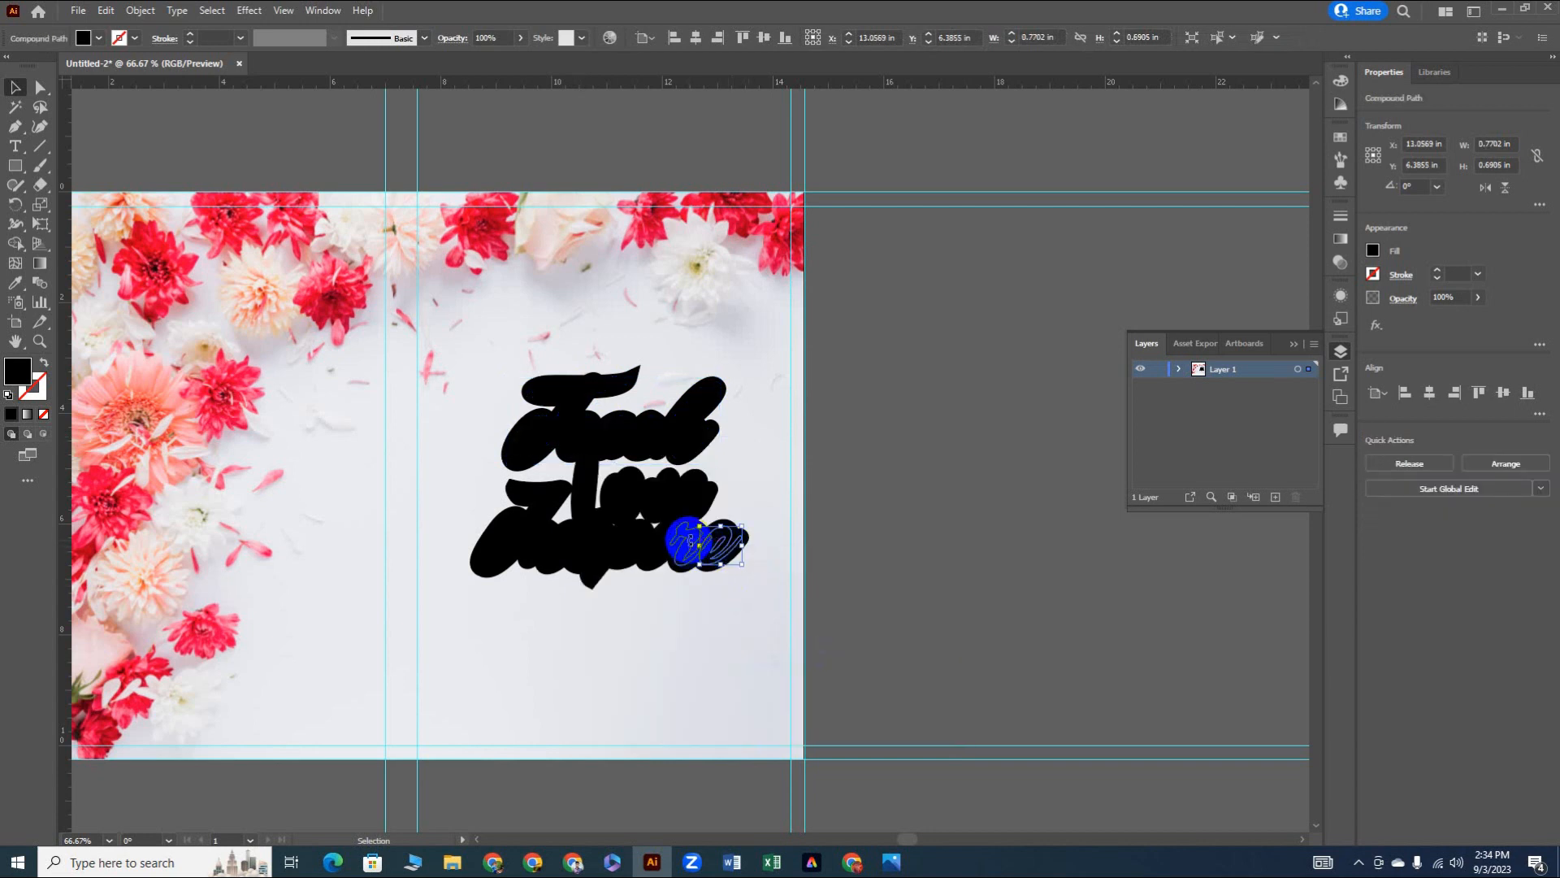
{"action": "left_click", "coordinate": [607, 549], "text": "shift"}
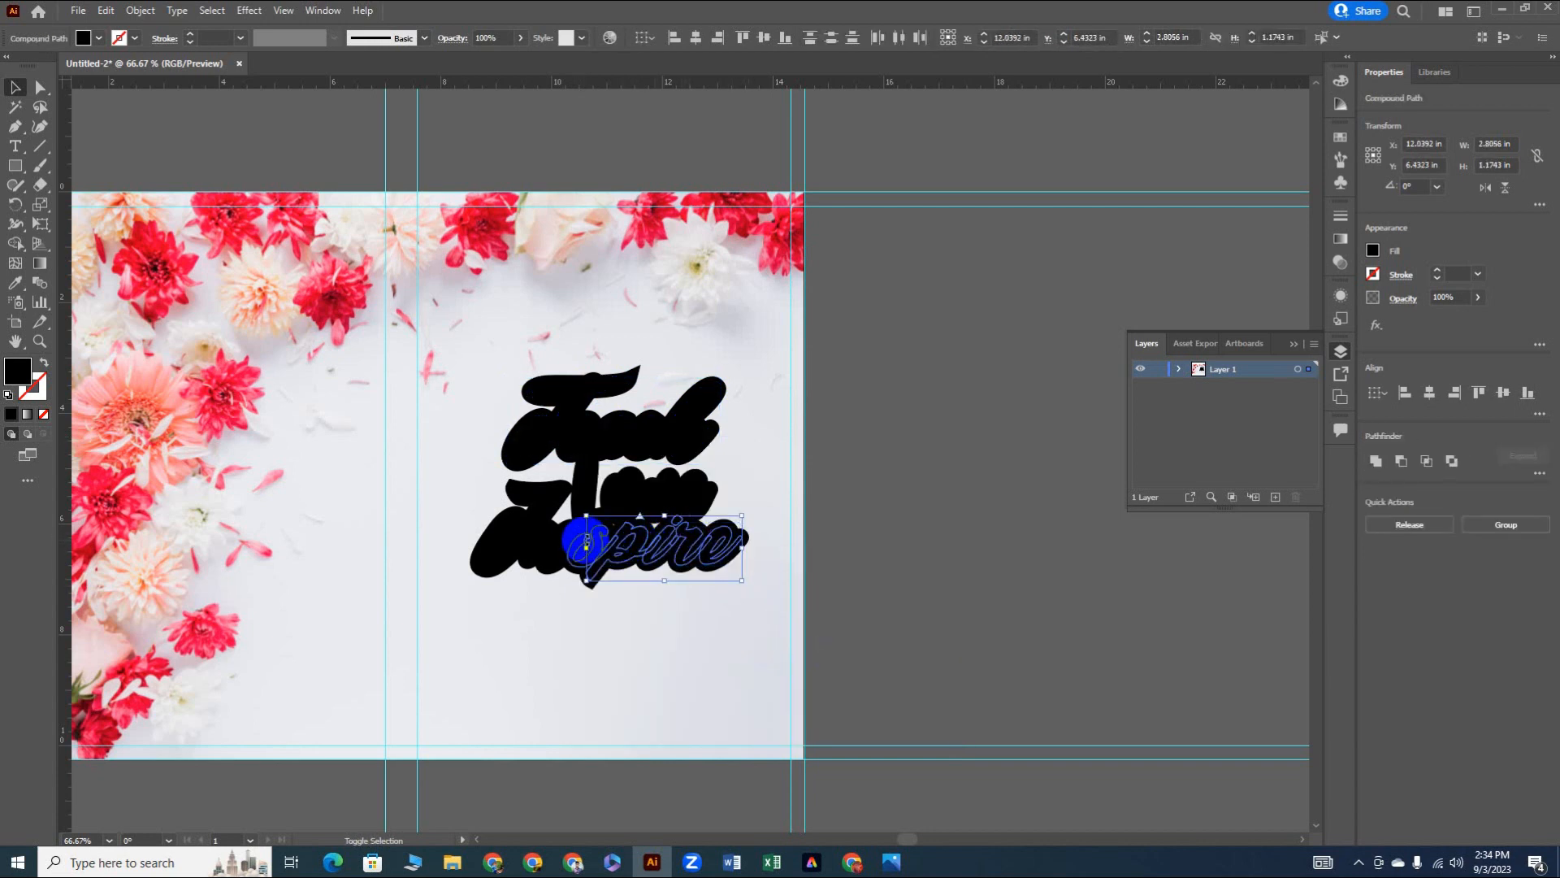
{"action": "left_click", "coordinate": [515, 543], "text": "shift"}
{"action": "key", "text": "ctrl+g"}
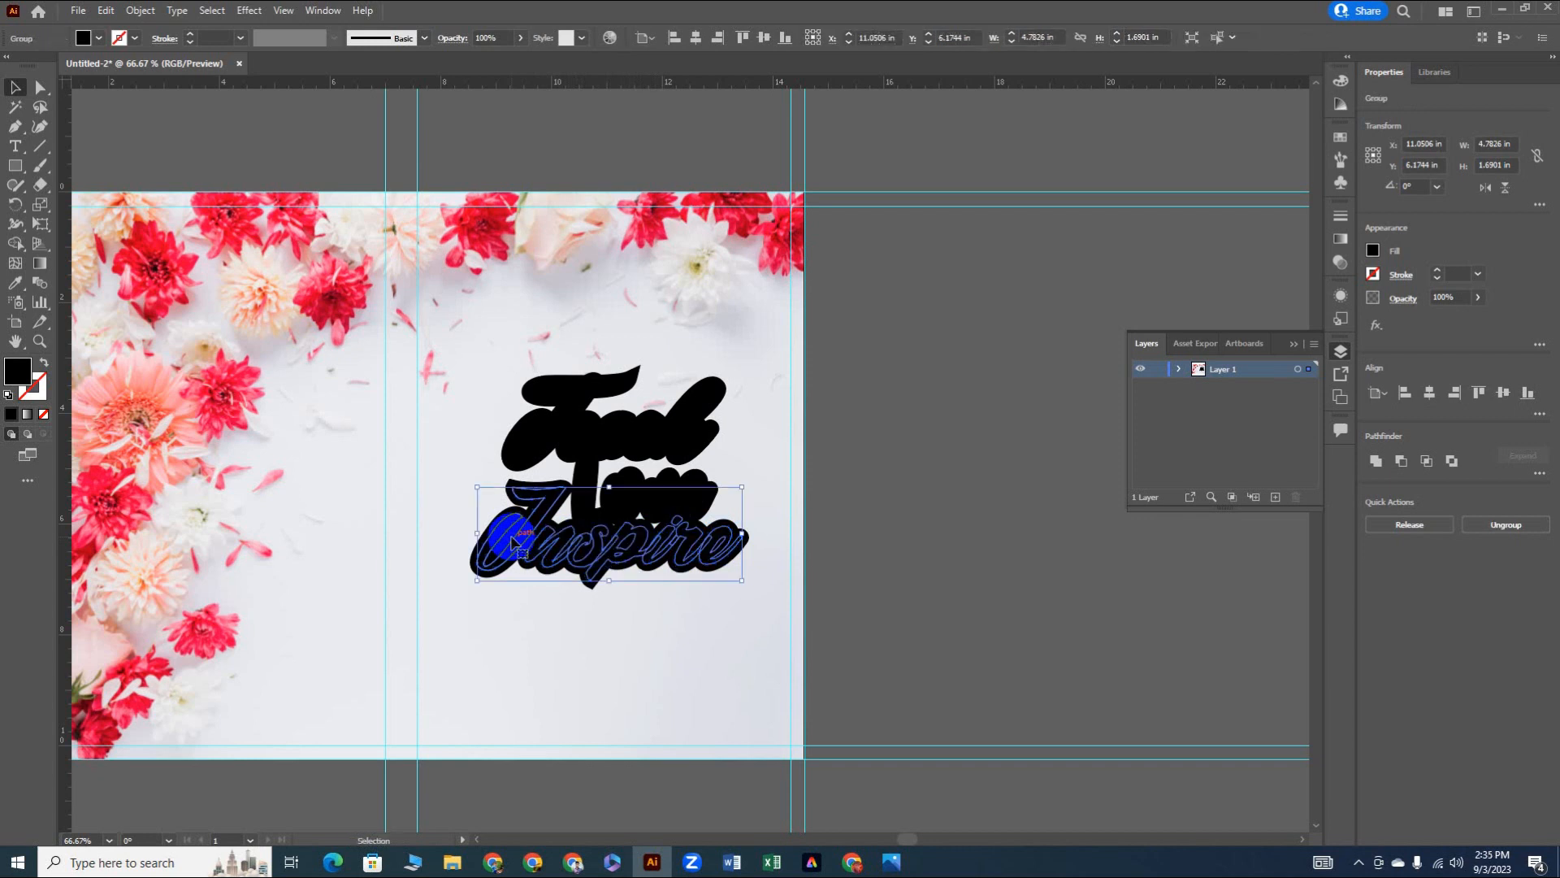
{"action": "right_click", "coordinate": [488, 527]}
{"action": "mouse_move", "coordinate": [558, 753]}
{"action": "left_click", "coordinate": [734, 761]}
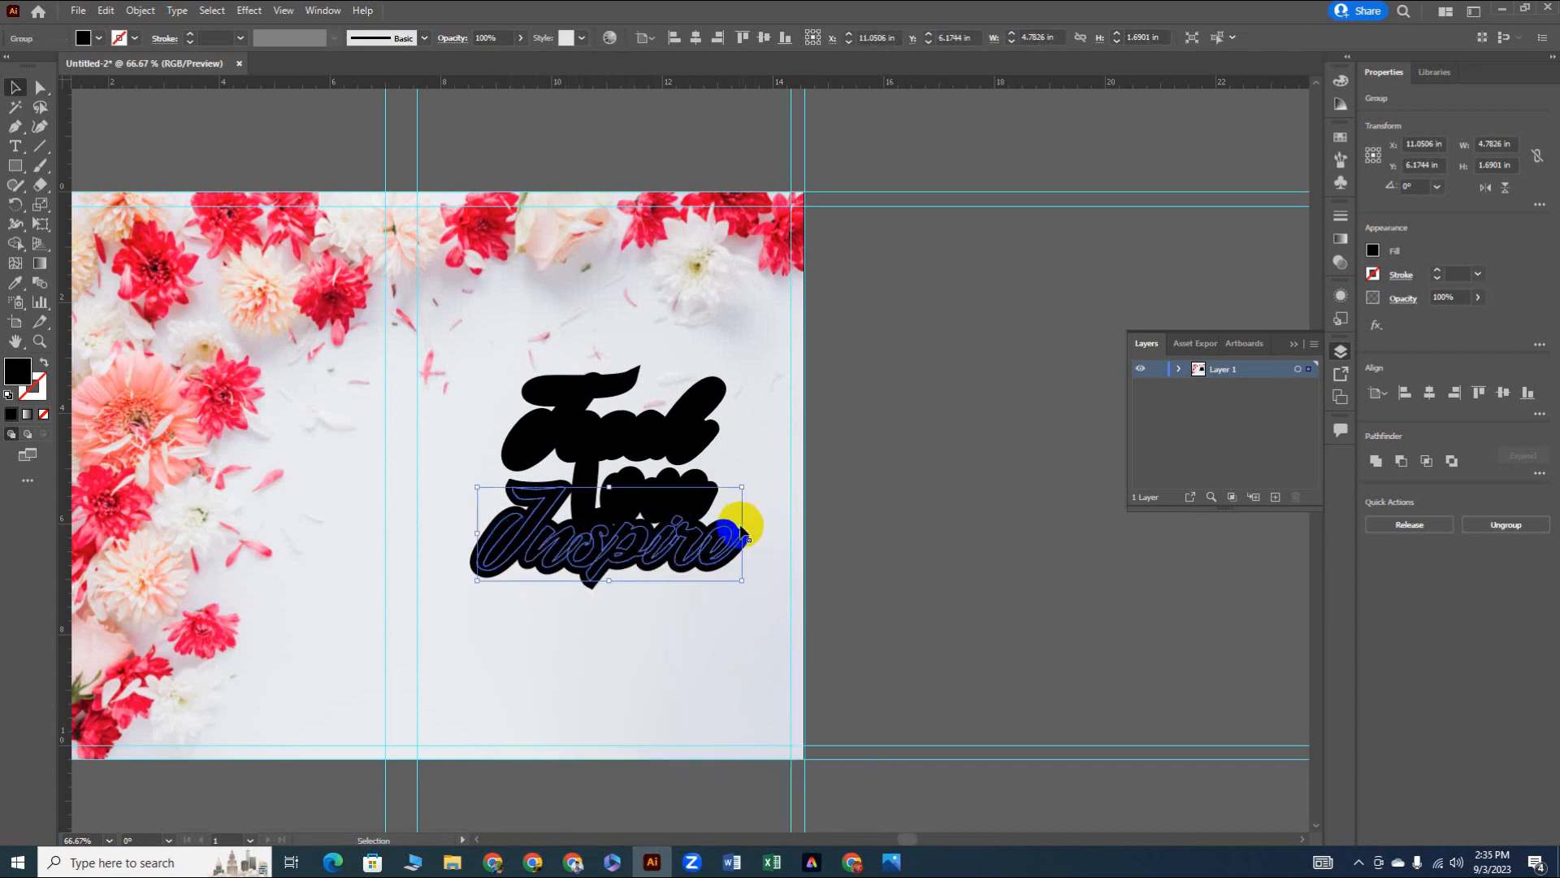
Step: Fill the inner lettering of all three title words with white, leaving the offset shapes black
{"action": "left_click", "coordinate": [695, 478], "text": "shift"}
{"action": "left_click", "coordinate": [689, 431], "text": "shift"}
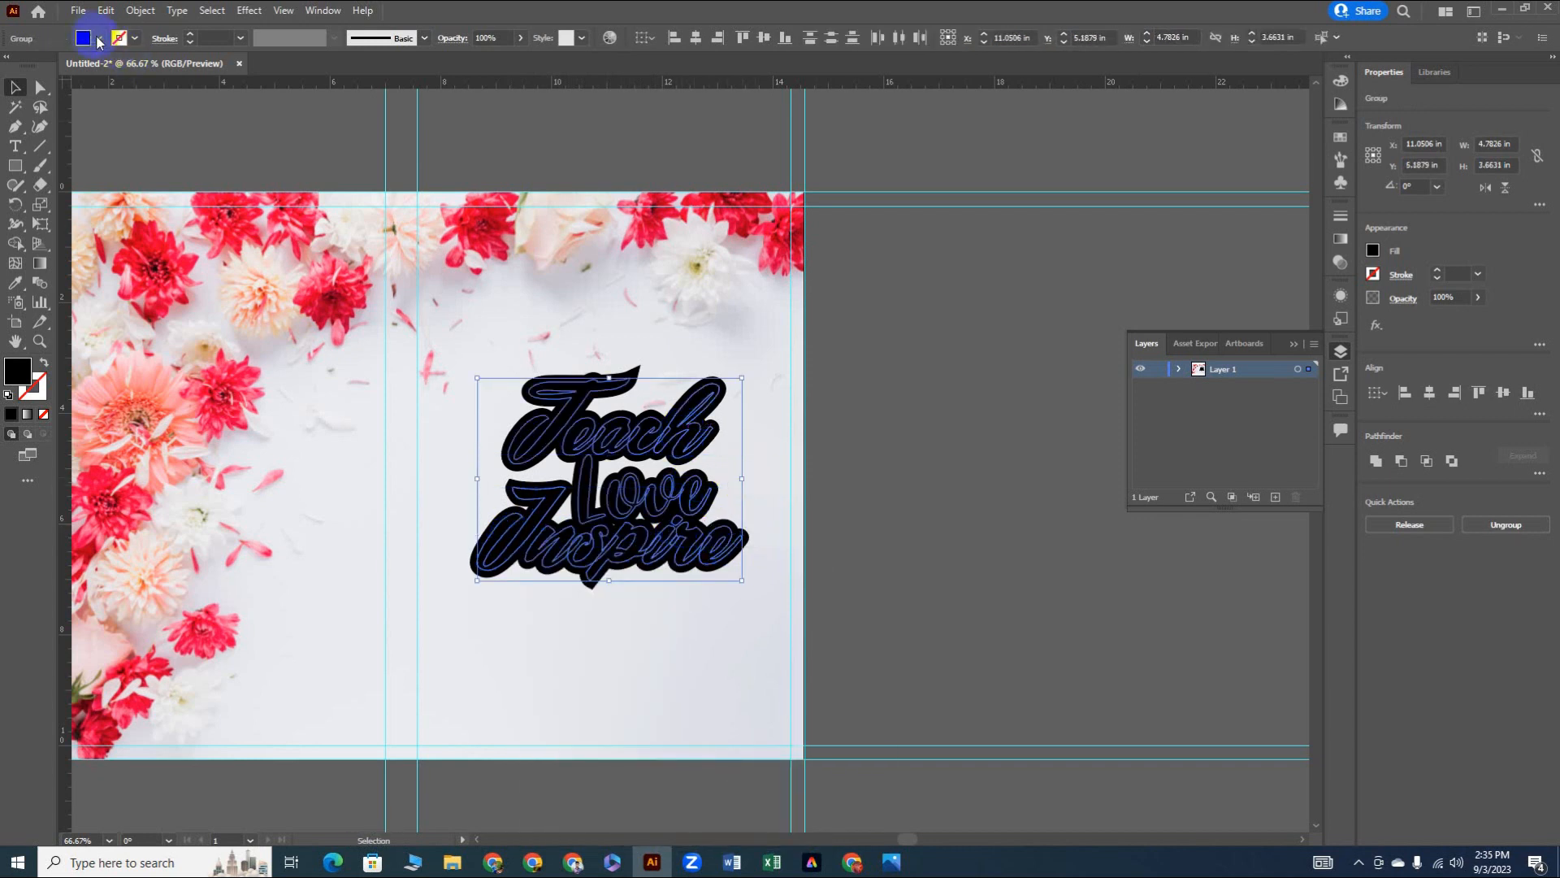
{"action": "left_click", "coordinate": [99, 39]}
{"action": "left_click", "coordinate": [30, 68]}
{"action": "left_click", "coordinate": [450, 514]}
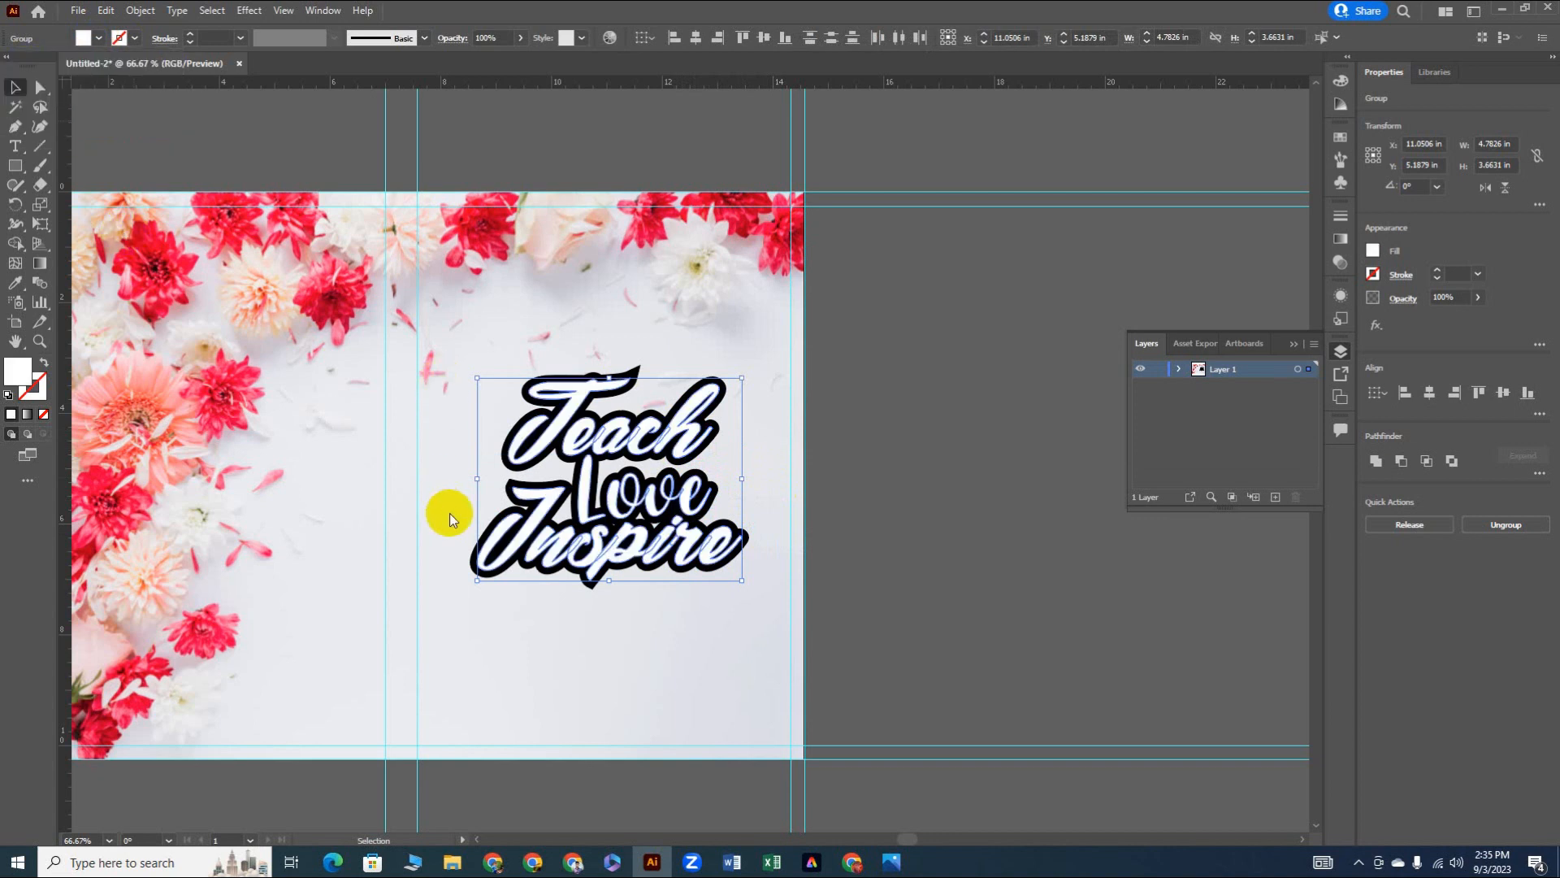
{"action": "left_click", "coordinate": [690, 617]}
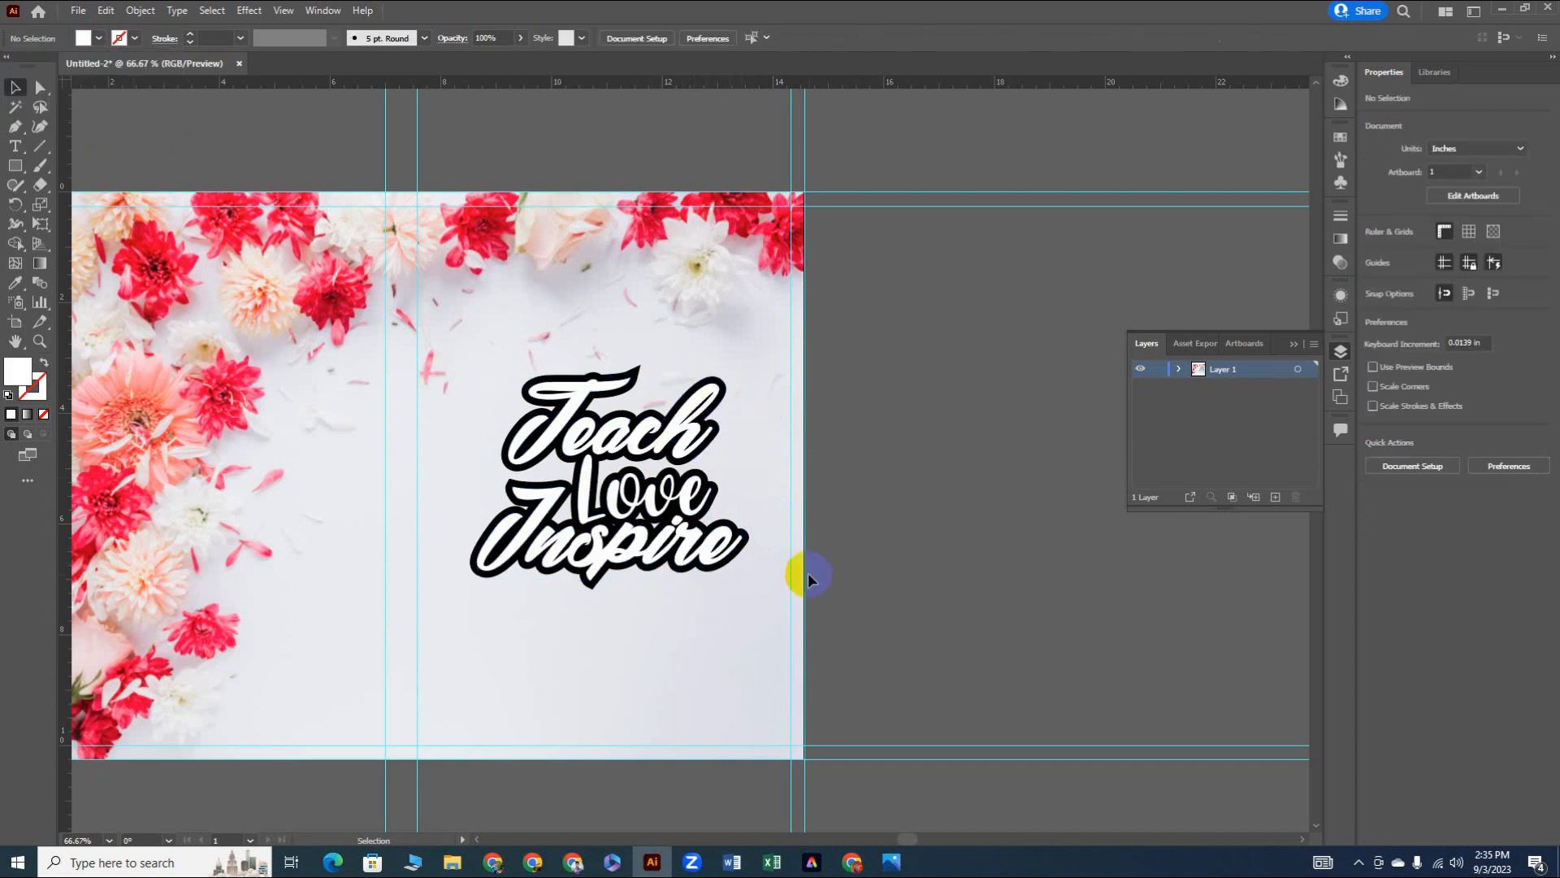
Step: Select the white inner lettering of "Teach", "Love" and "Inspire" together
{"action": "left_click", "coordinate": [635, 388]}
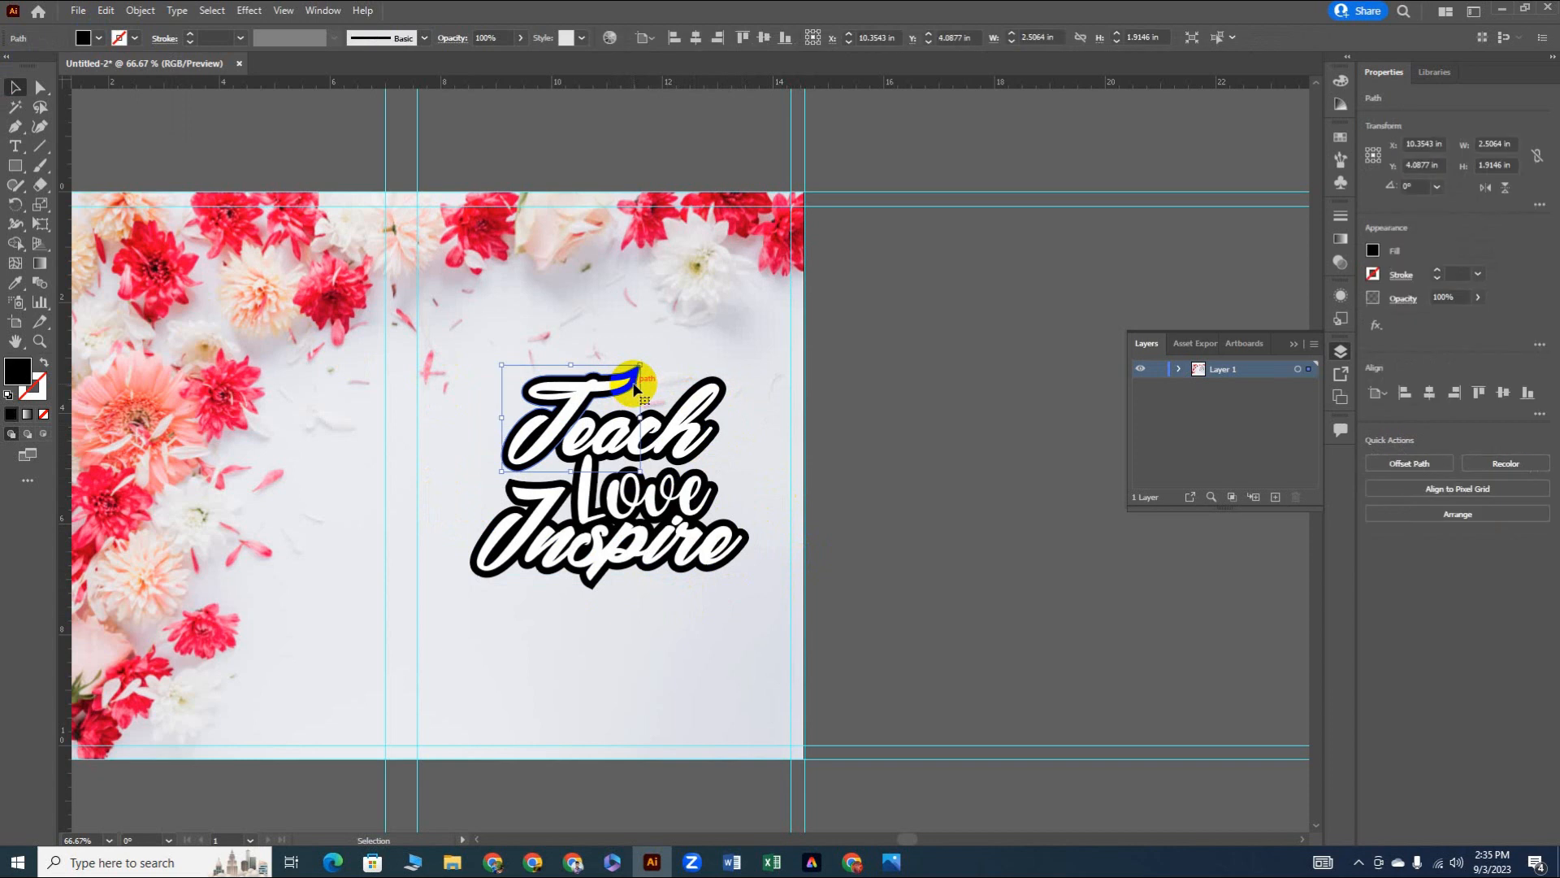
{"action": "left_click", "coordinate": [642, 392]}
{"action": "left_click", "coordinate": [610, 383]}
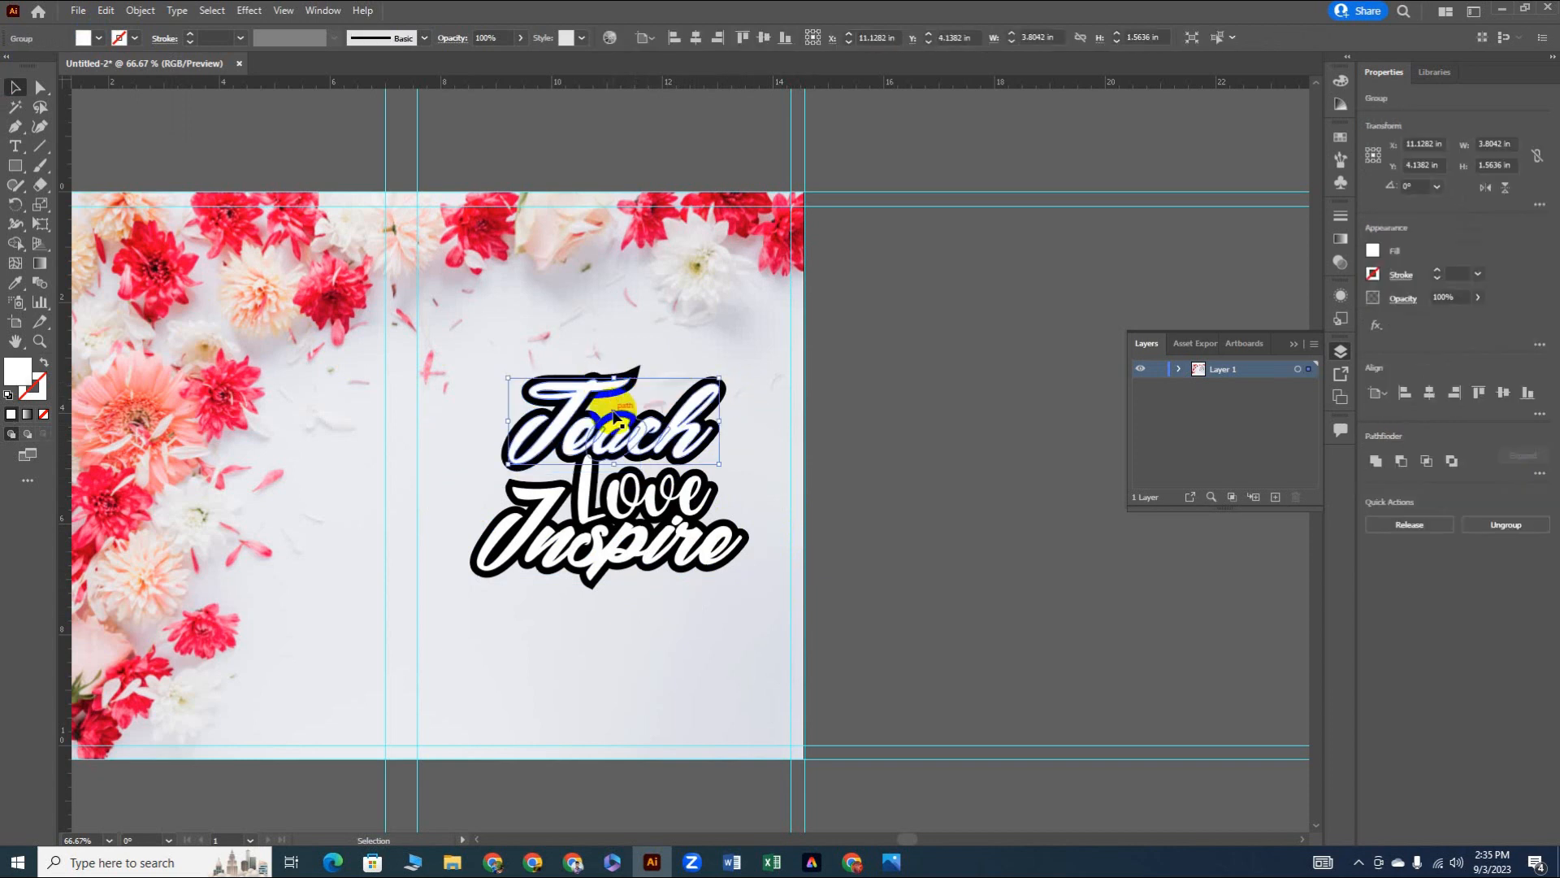
{"action": "left_click", "coordinate": [646, 496], "text": "shift"}
{"action": "left_click", "coordinate": [634, 539], "text": "shift"}
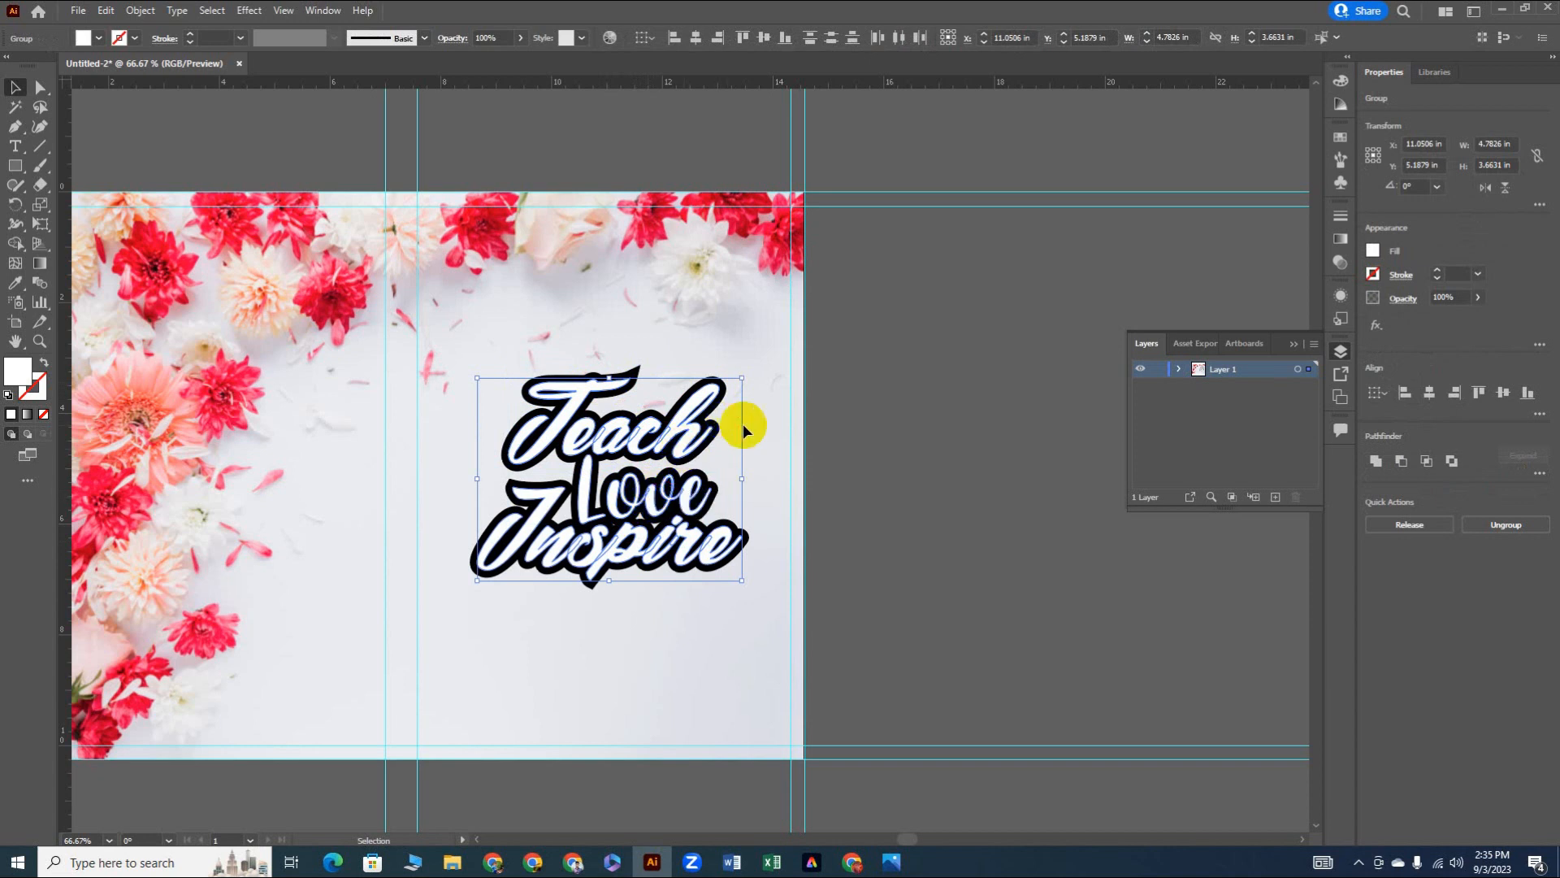
Step: Fill only the offset shapes behind the three title words with dark blue, trying red and purple swatches along the way
{"action": "left_click_drag", "start_coordinate": [495, 364], "coordinate": [746, 601]}
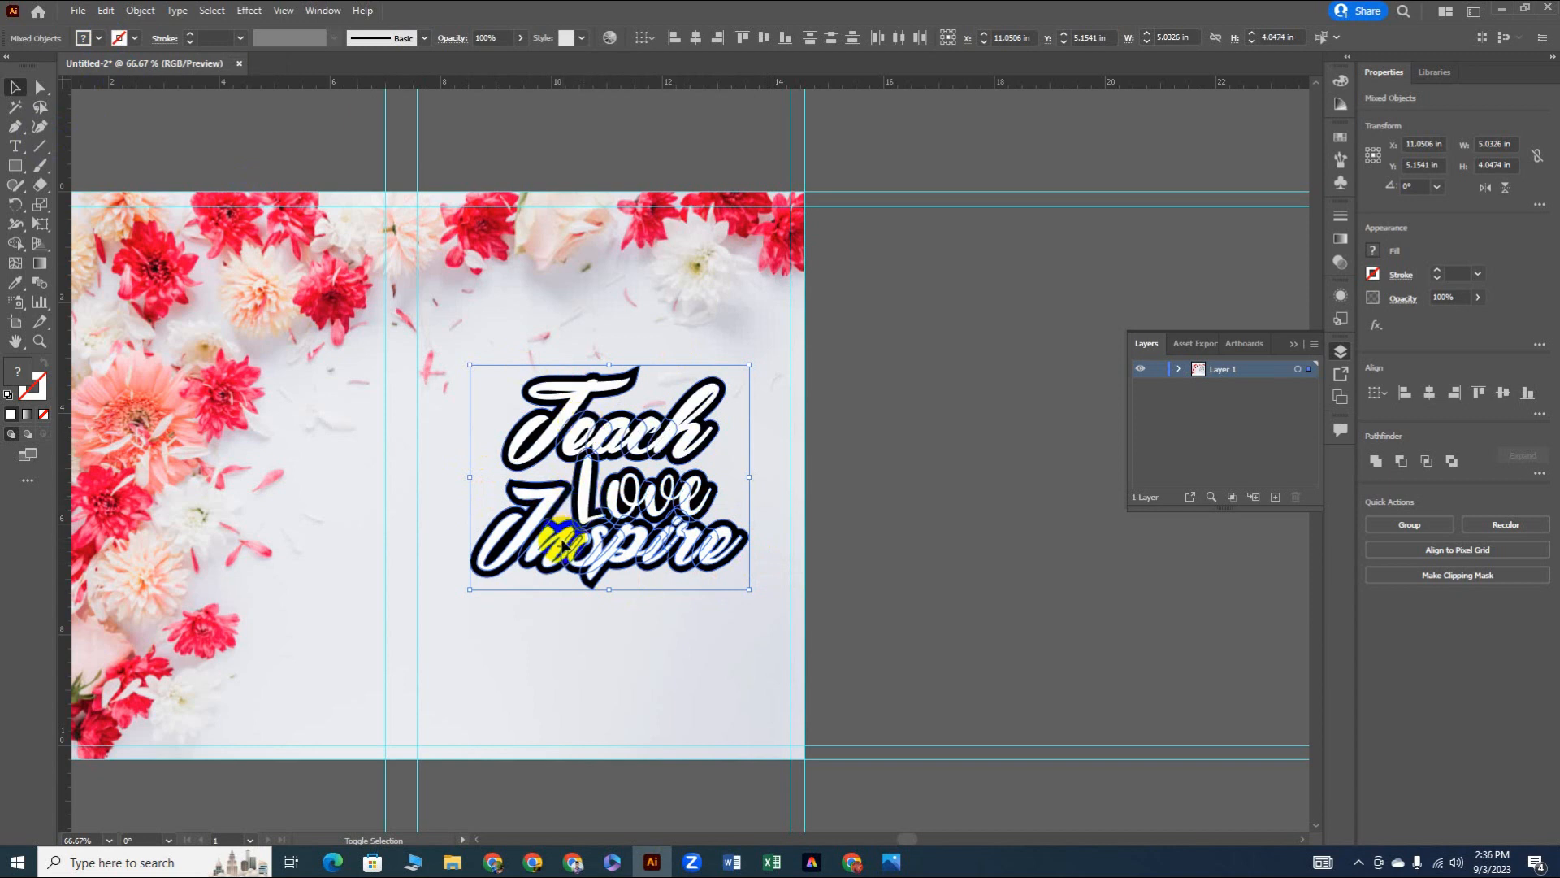
{"action": "left_click", "coordinate": [536, 539], "text": "shift"}
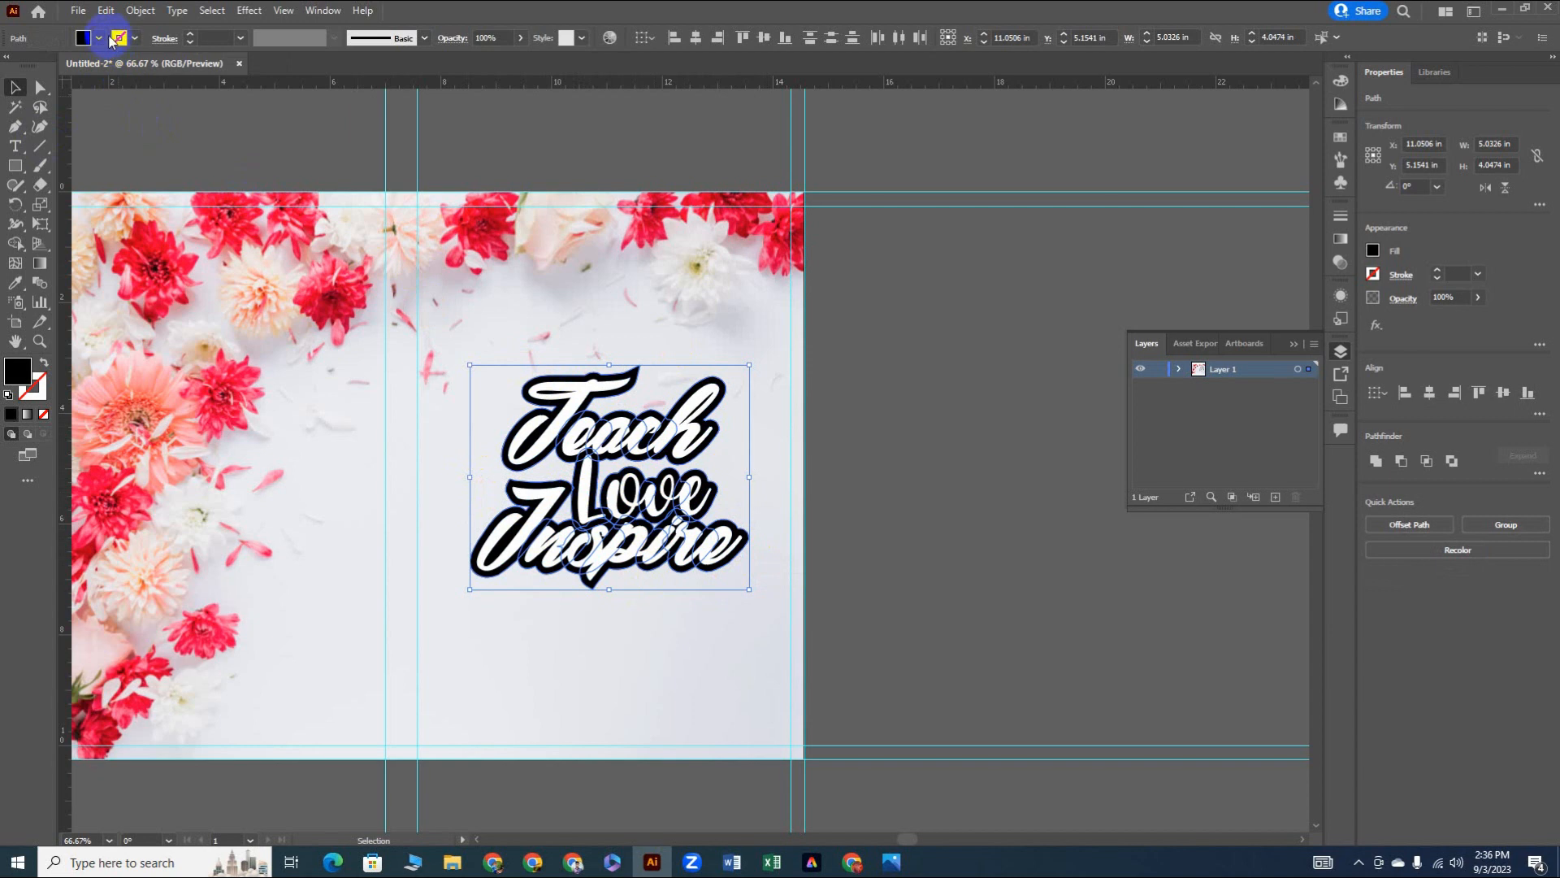
{"action": "left_click", "coordinate": [99, 38]}
{"action": "left_click", "coordinate": [55, 66]}
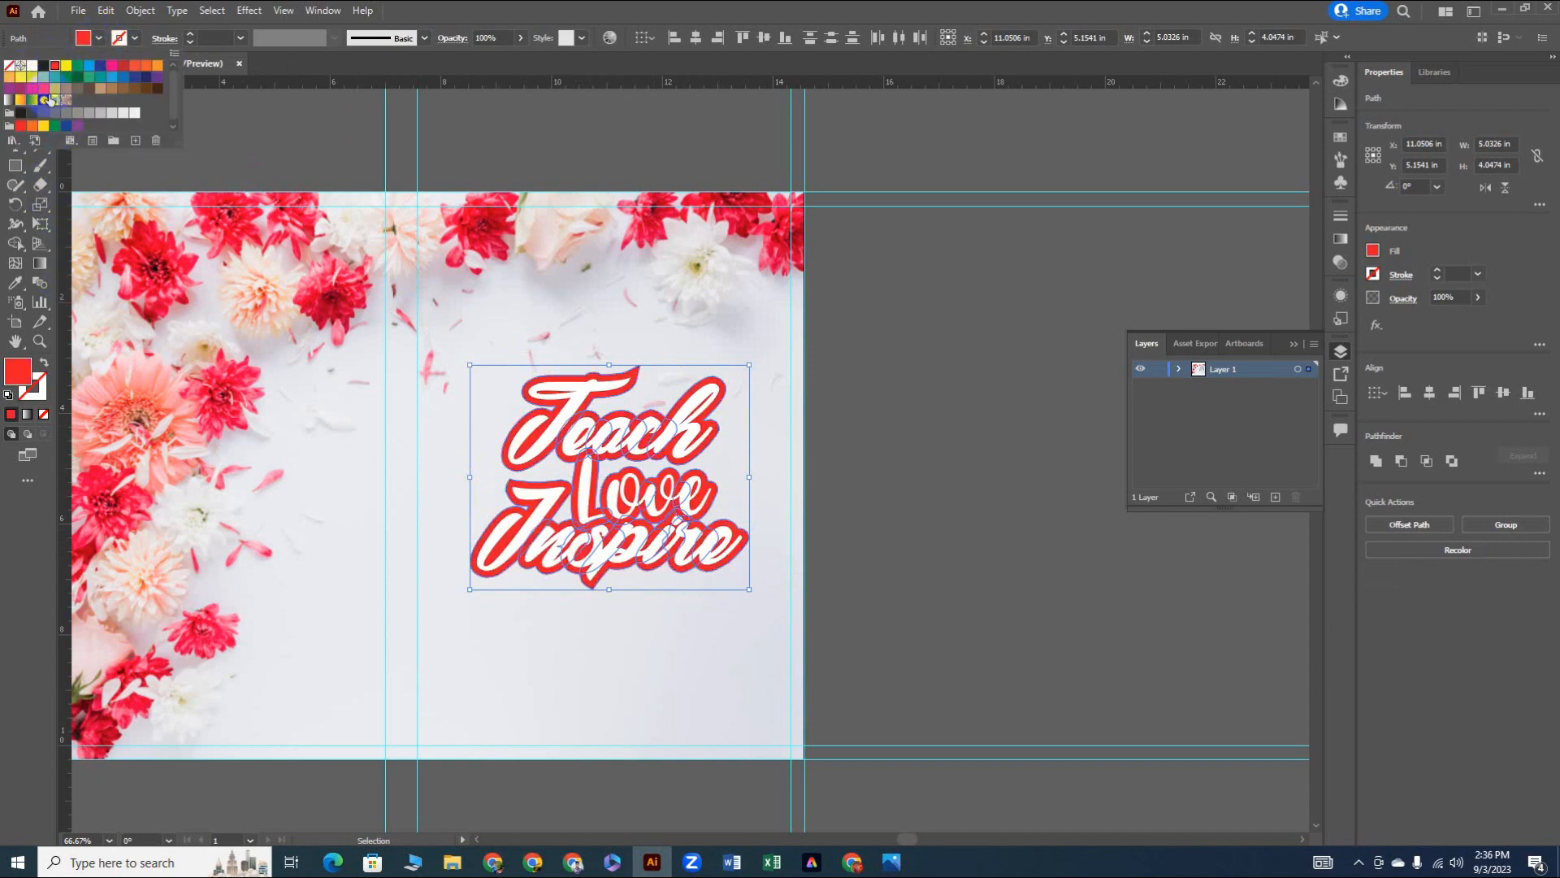
{"action": "left_click", "coordinate": [123, 66]}
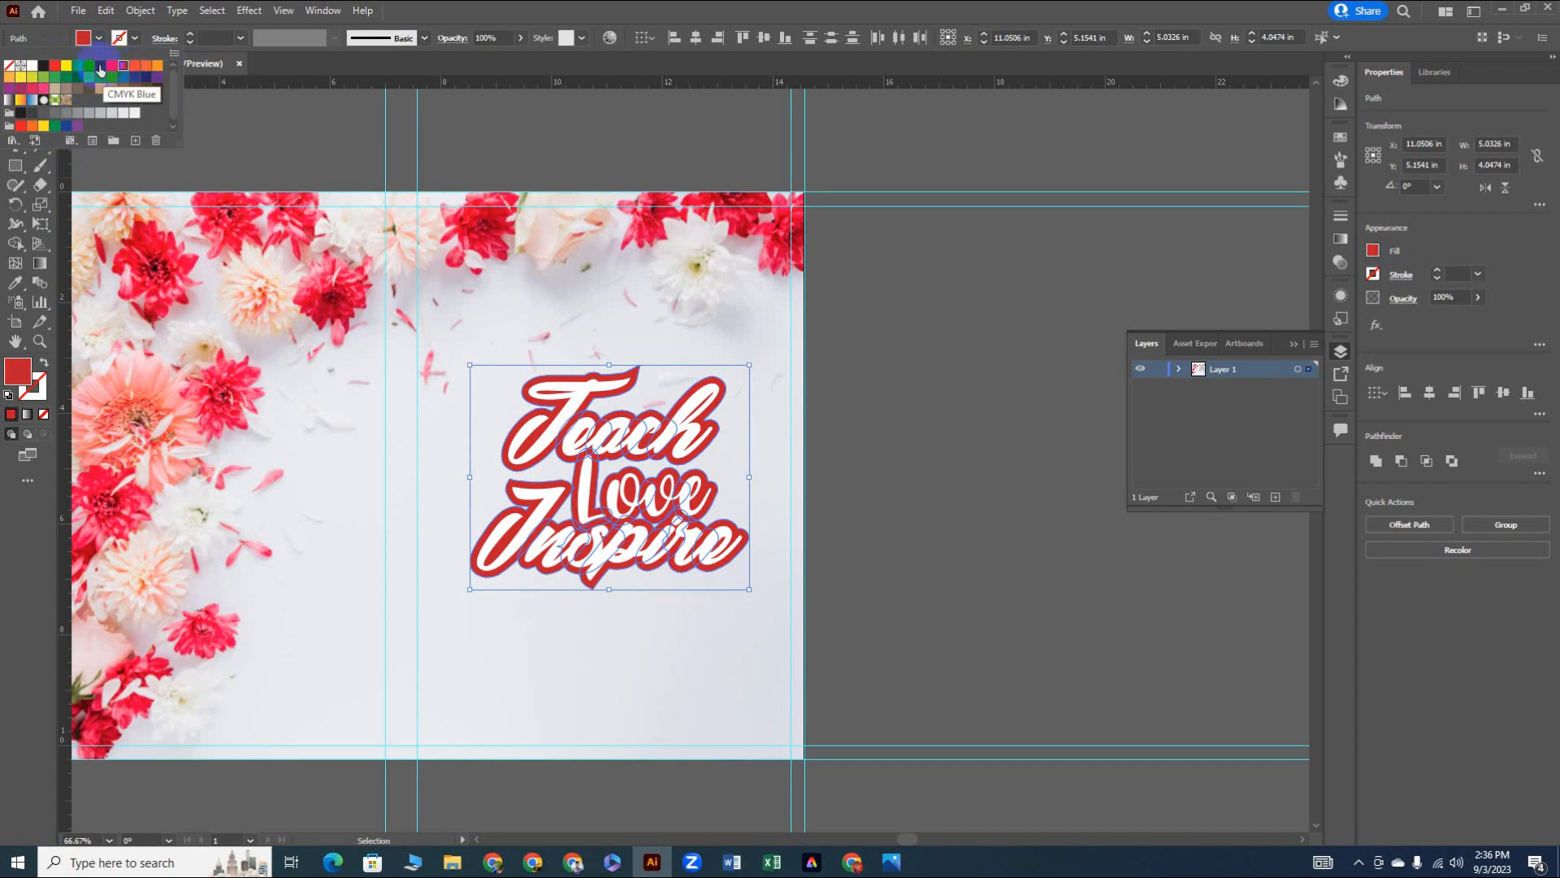
{"action": "left_click", "coordinate": [100, 66]}
{"action": "left_click", "coordinate": [145, 78]}
{"action": "left_click", "coordinate": [132, 78]}
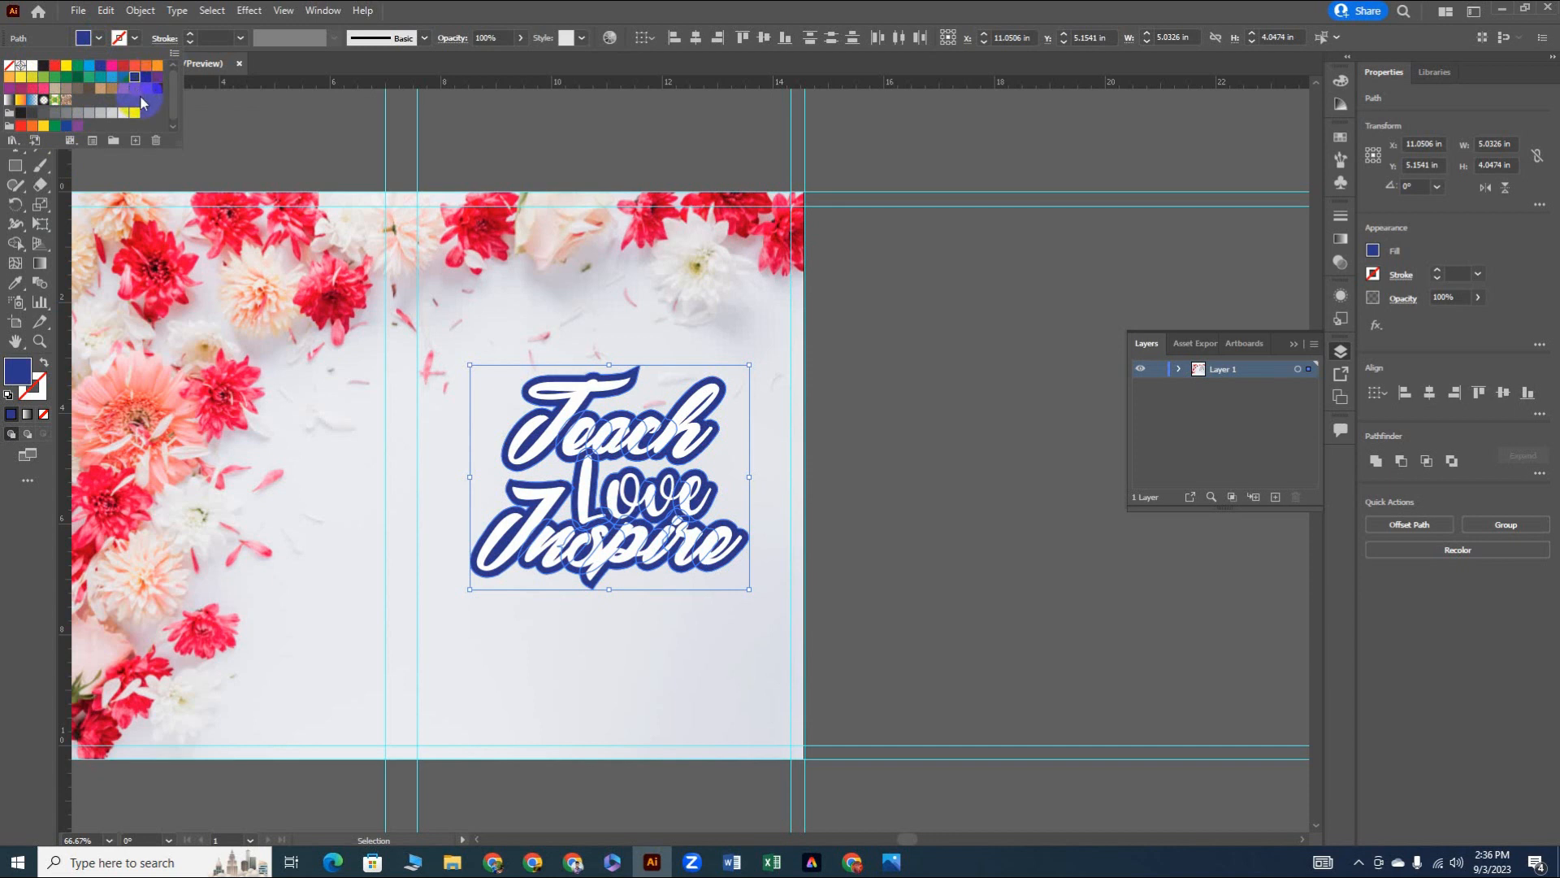
{"action": "left_click", "coordinate": [156, 78]}
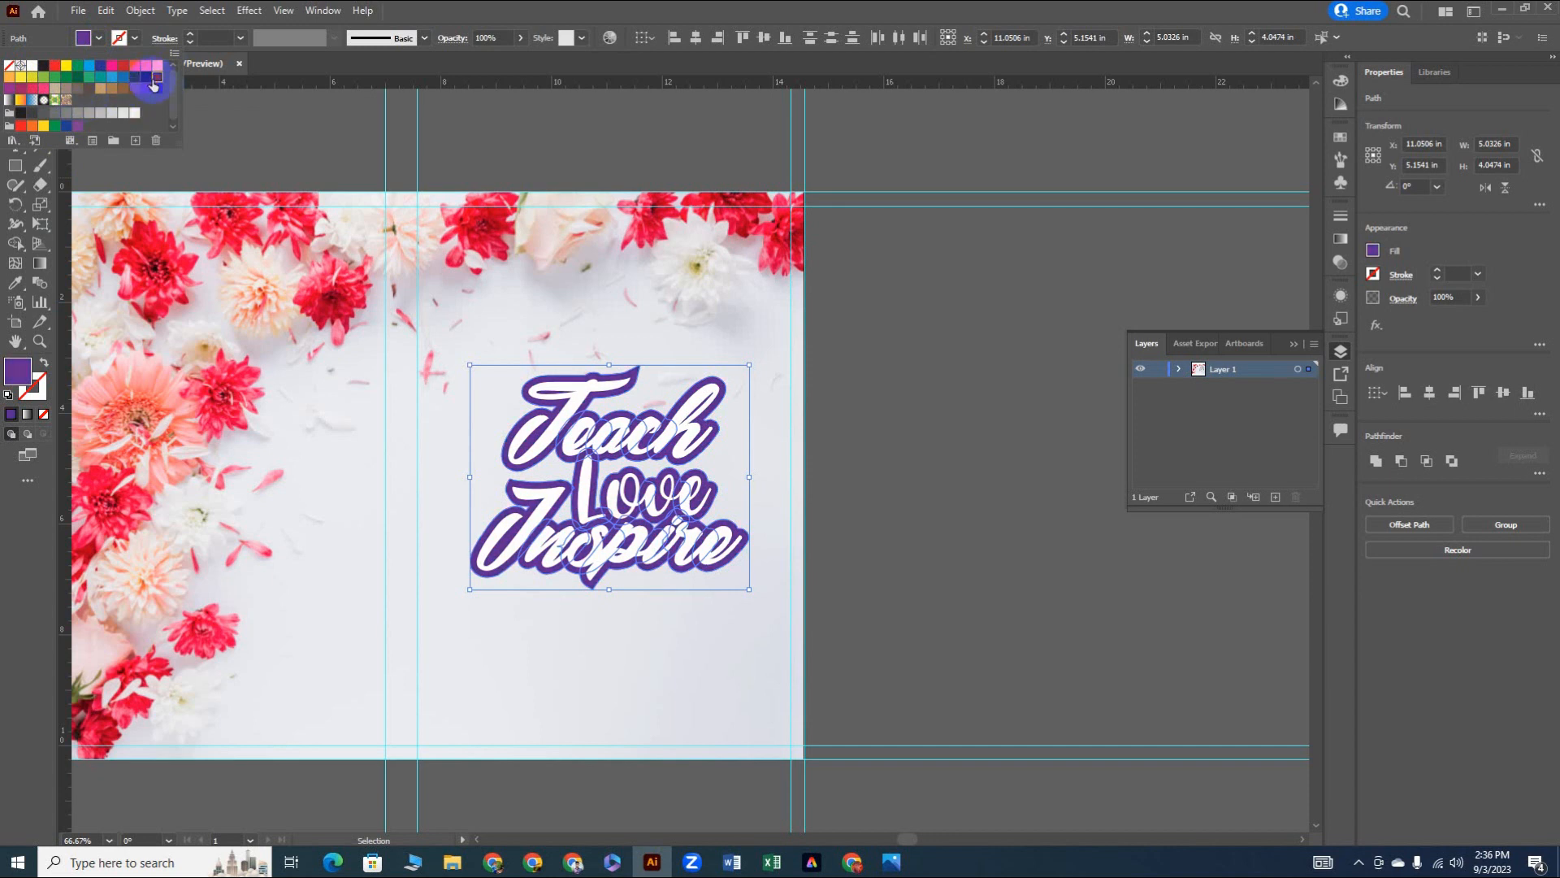
{"action": "left_click", "coordinate": [130, 78]}
{"action": "left_click", "coordinate": [113, 79]}
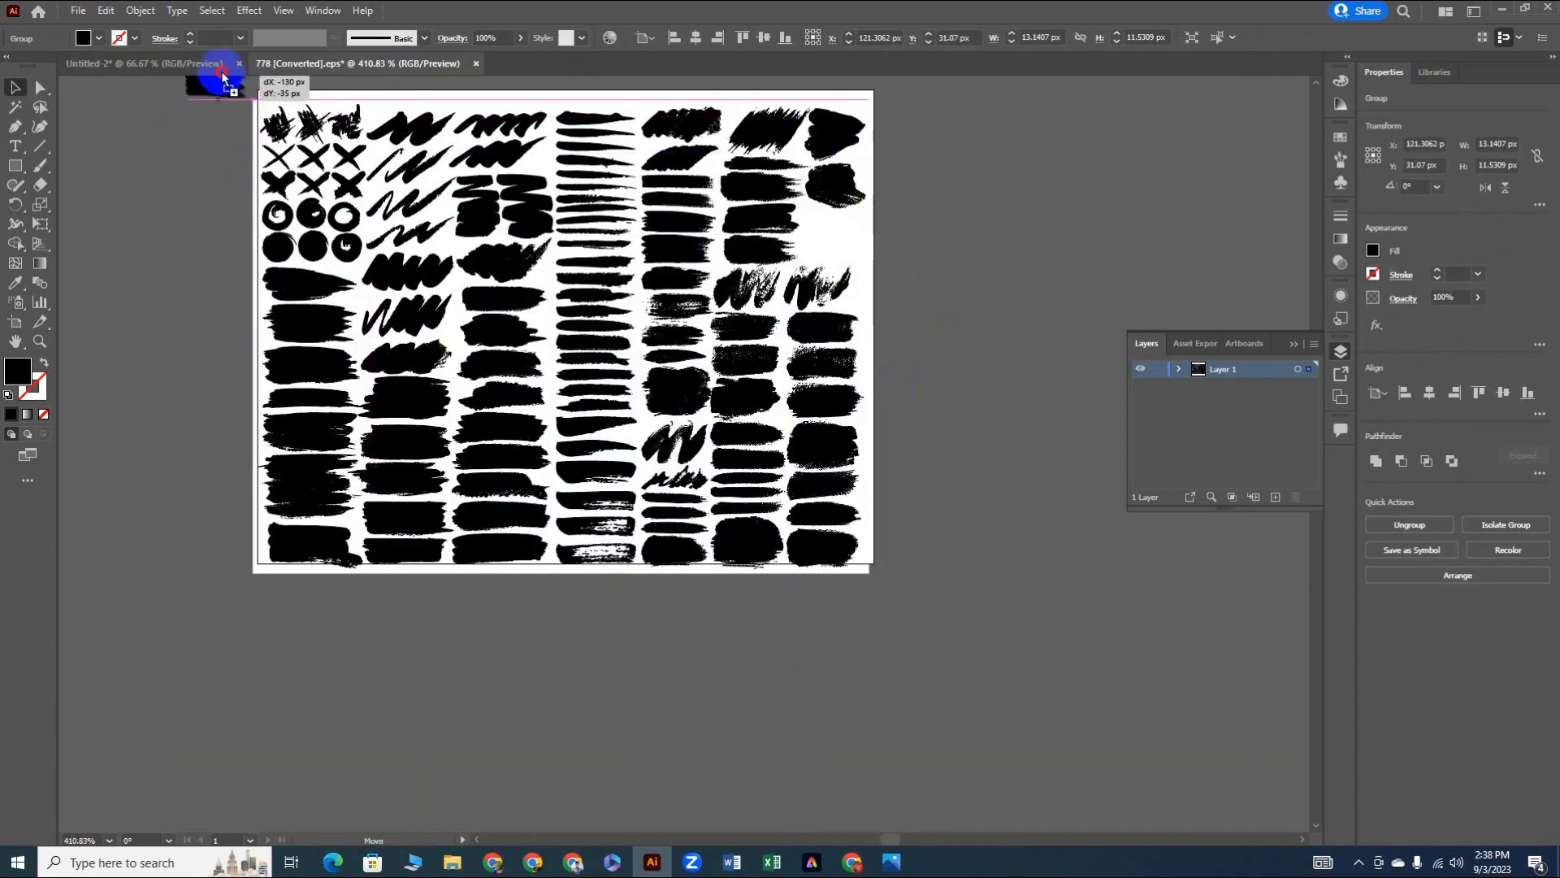
Step: Bring the solid brush-stroke shape from 778 [Converted].eps onto the front cover and enlarge it to about 6.3 x 5.5 in over the title
{"action": "left_click", "coordinate": [220, 70]}
{"action": "left_click", "coordinate": [510, 412]}
{"action": "mouse_move", "coordinate": [510, 412]}
{"action": "left_mouse_down"}
{"action": "mouse_move", "coordinate": [599, 469]}
{"action": "mouse_move", "coordinate": [682, 589]}
{"action": "mouse_move", "coordinate": [794, 661]}
{"action": "mouse_move", "coordinate": [797, 686]}
{"action": "mouse_move", "coordinate": [768, 621]}
{"action": "left_mouse_up"}
{"action": "mouse_move", "coordinate": [611, 472]}
{"action": "left_mouse_down"}
{"action": "mouse_move", "coordinate": [501, 324]}
{"action": "mouse_move", "coordinate": [442, 280]}
{"action": "left_mouse_up"}
{"action": "left_click_drag", "start_coordinate": [768, 620], "coordinate": [772, 624]}
{"action": "left_click_drag", "start_coordinate": [773, 624], "coordinate": [792, 642]}
Step: Send the black brush-stroke shape backward until it sits behind the title lettering but above the floral background
{"action": "right_click", "coordinate": [660, 487]}
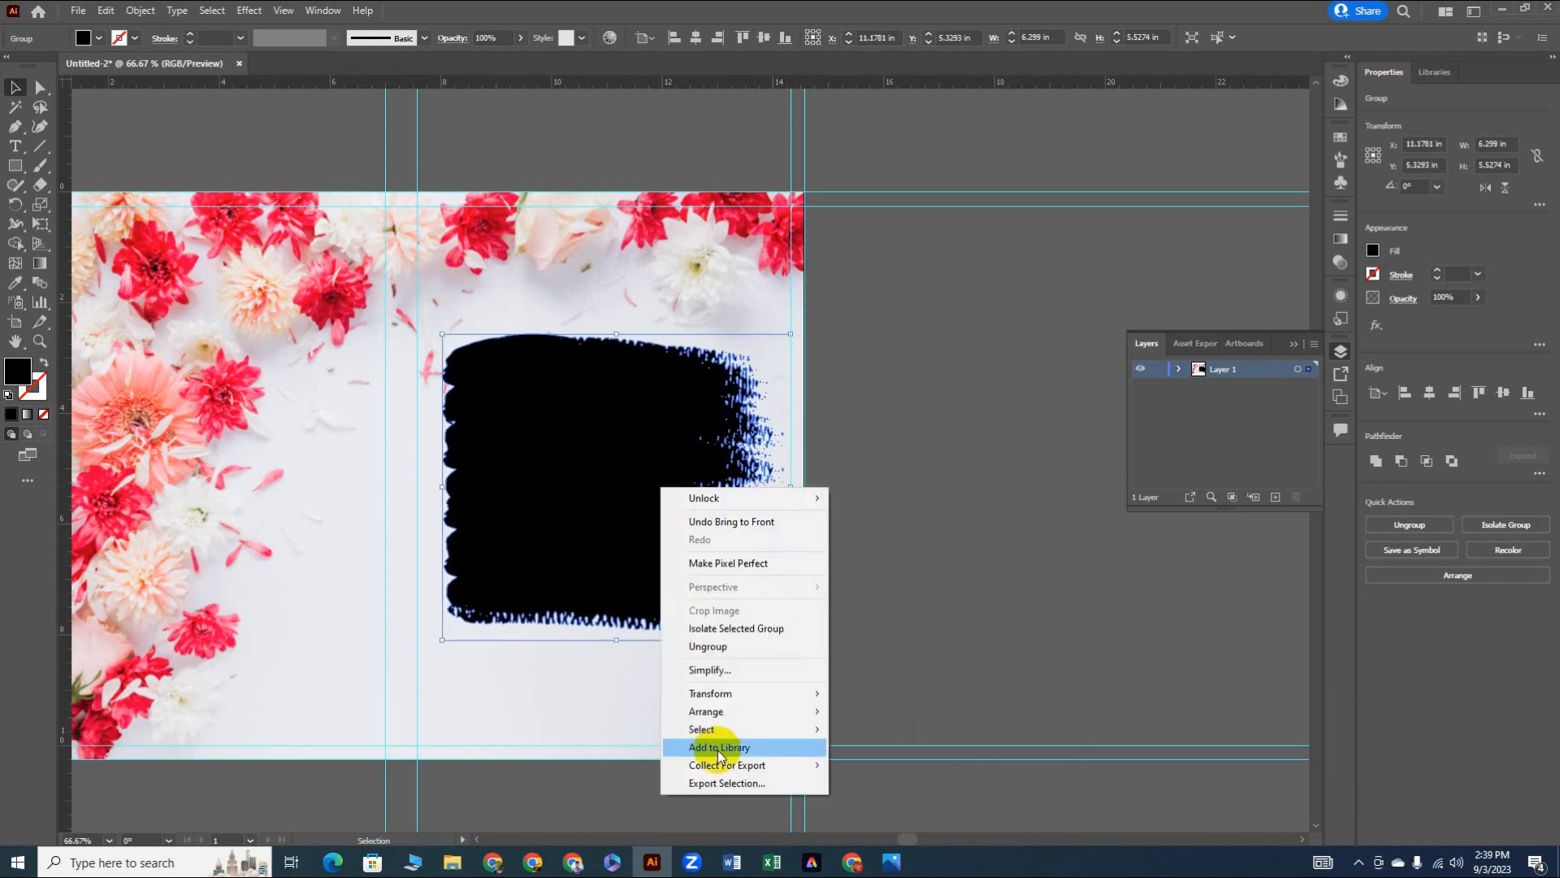
{"action": "mouse_move", "coordinate": [708, 712]}
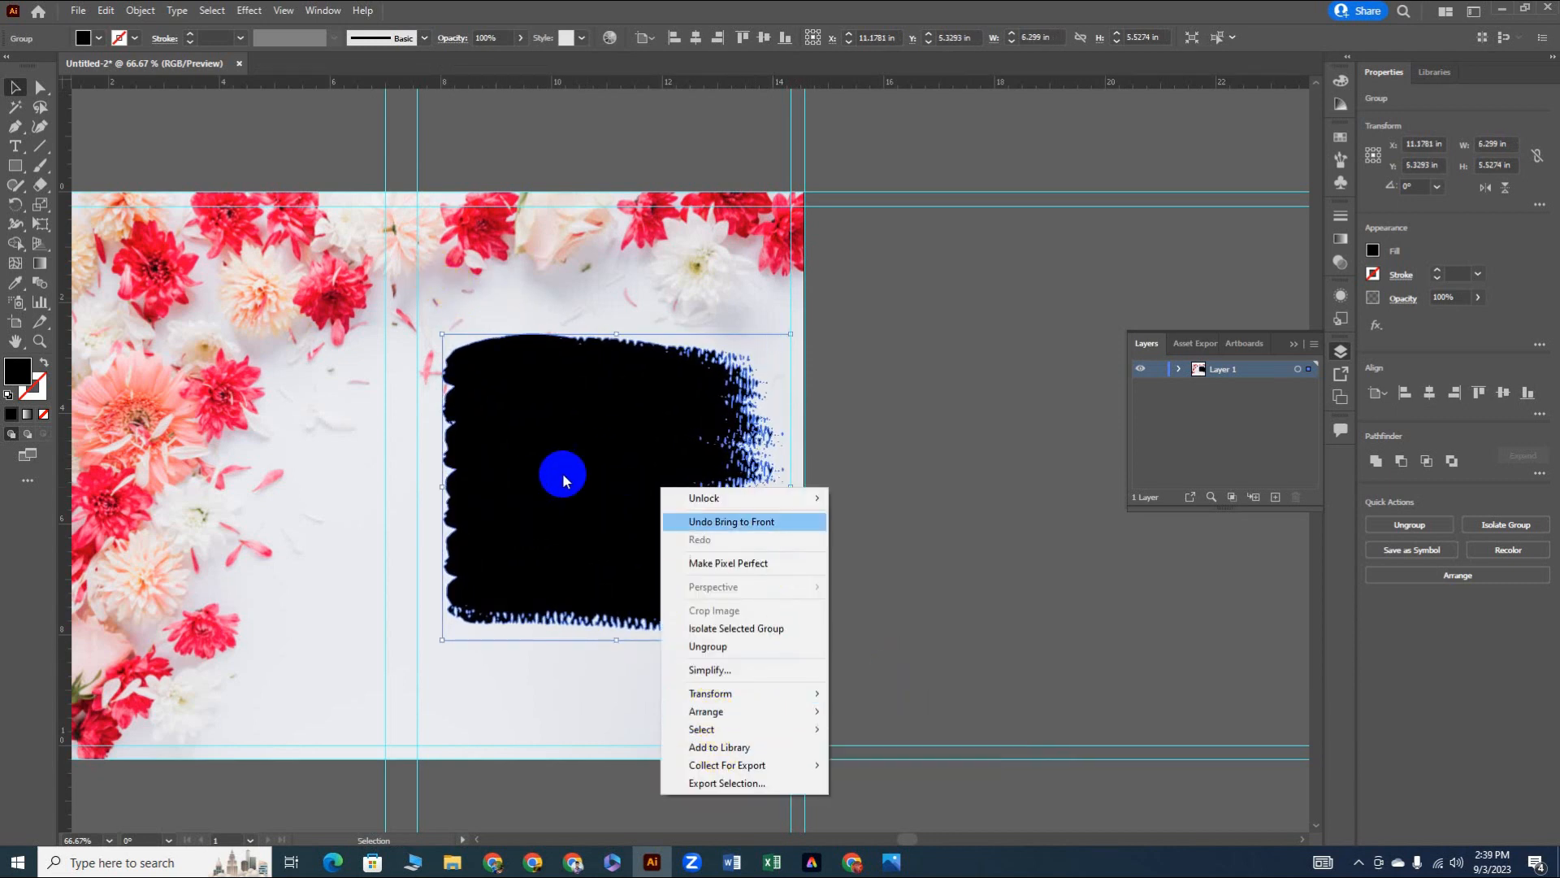
{"action": "left_click", "coordinate": [562, 476]}
{"action": "key", "text": "ctrl+["}
{"action": "key", "text": "ctrl+["}
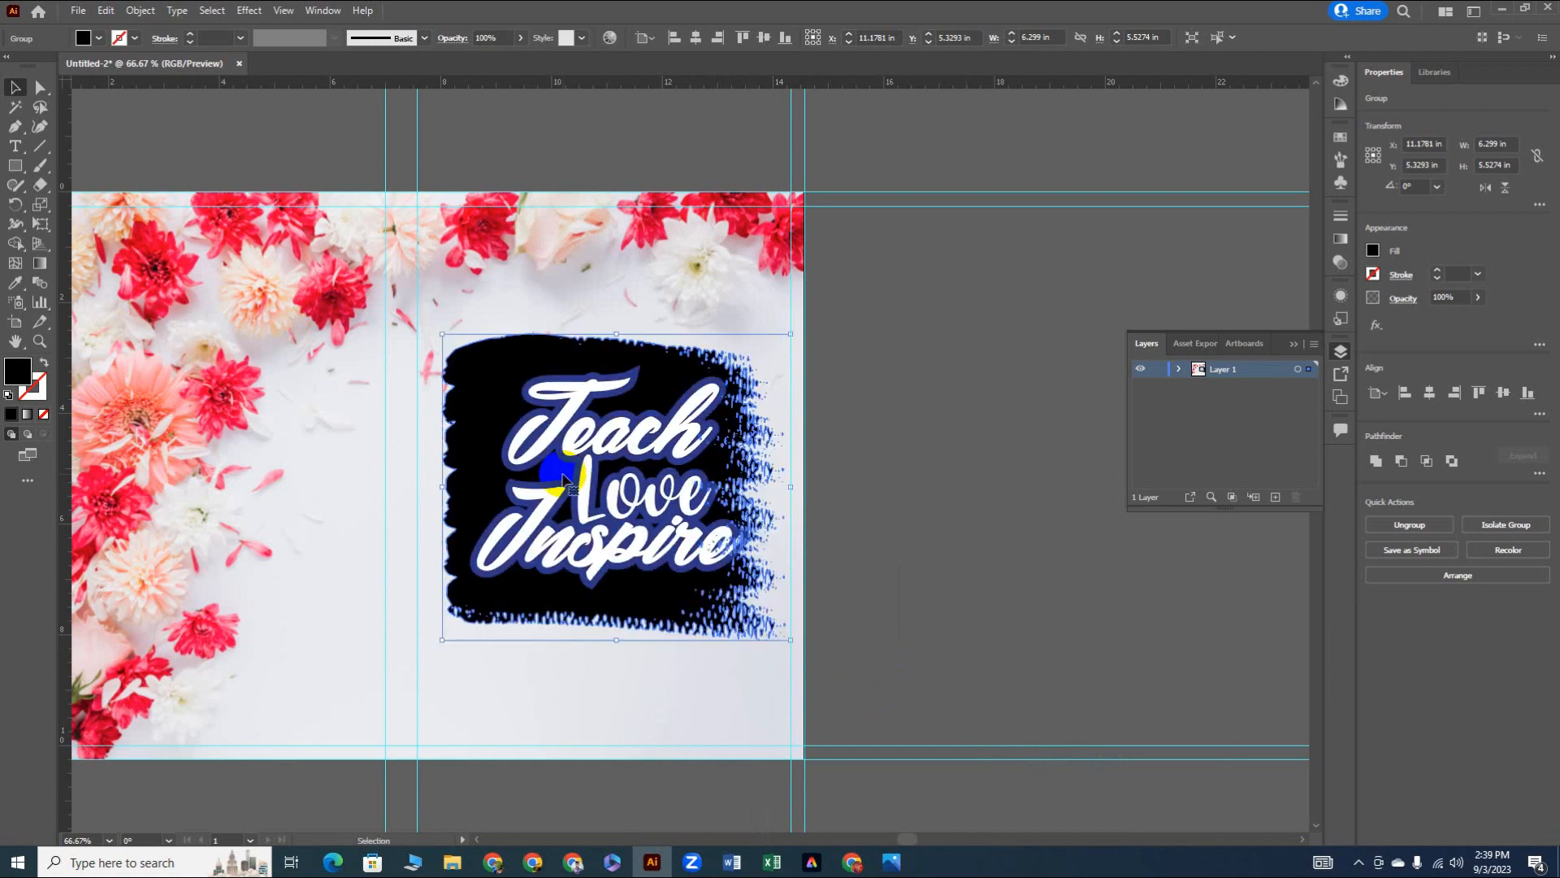
Step: Rotate the brush-stroke shape to 270° and resize it to about 5.8 x 6.1 in, framing the title with the ragged edge downward
{"action": "left_click_drag", "start_coordinate": [470, 393], "coordinate": [486, 397]}
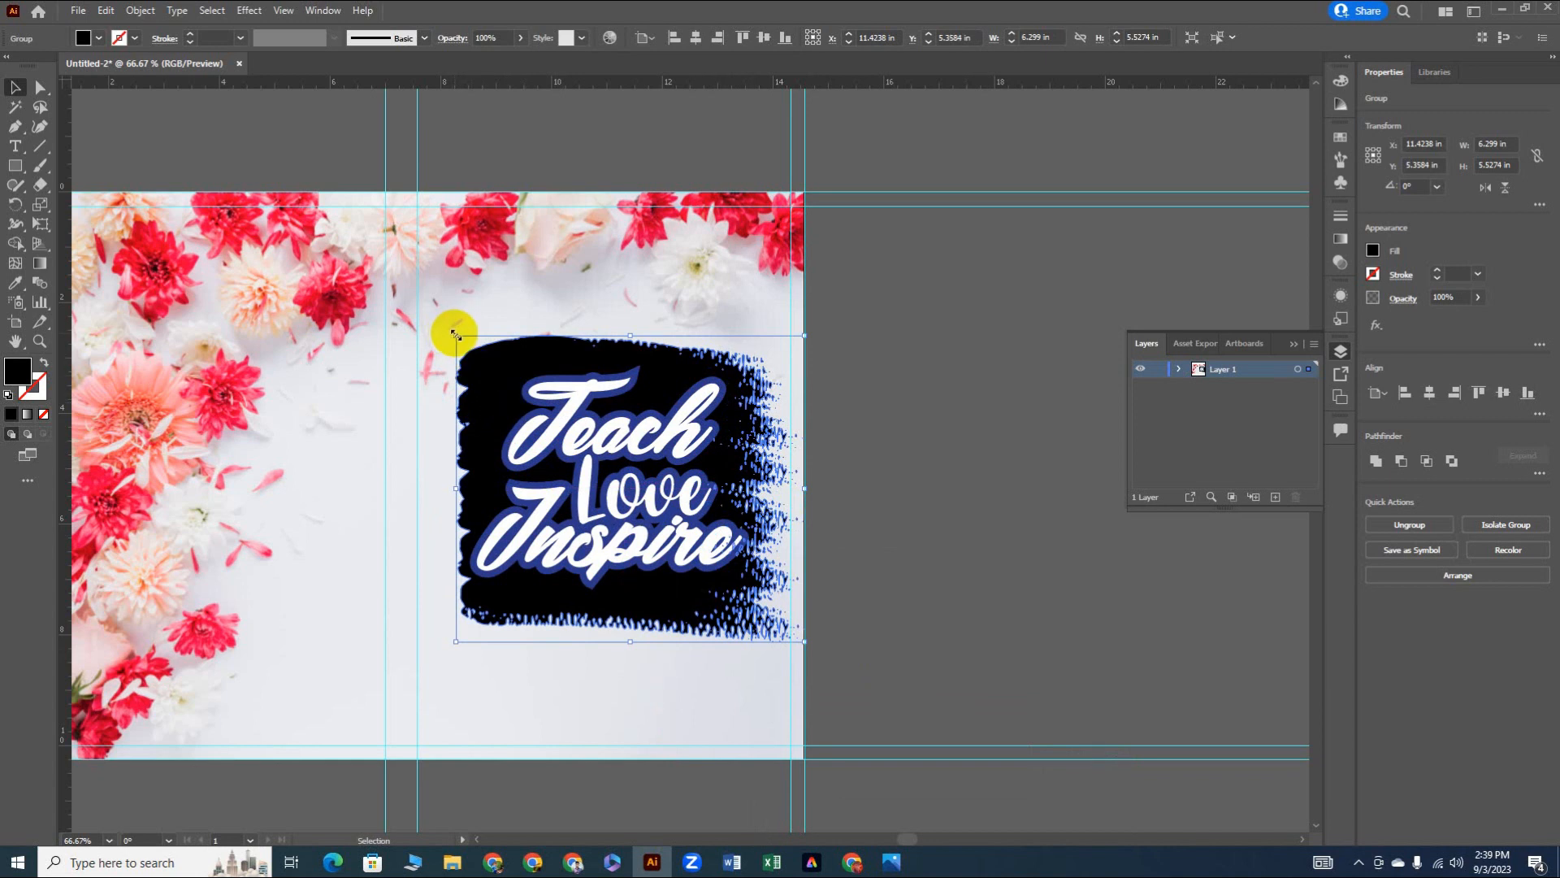
{"action": "left_click_drag", "start_coordinate": [805, 648], "coordinate": [538, 701]}
{"action": "left_click_drag", "start_coordinate": [742, 461], "coordinate": [719, 485]}
{"action": "left_click_drag", "start_coordinate": [759, 687], "coordinate": [775, 695]}
{"action": "left_click_drag", "start_coordinate": [732, 463], "coordinate": [726, 459]}
{"action": "left_click_drag", "start_coordinate": [606, 695], "coordinate": [606, 675]}
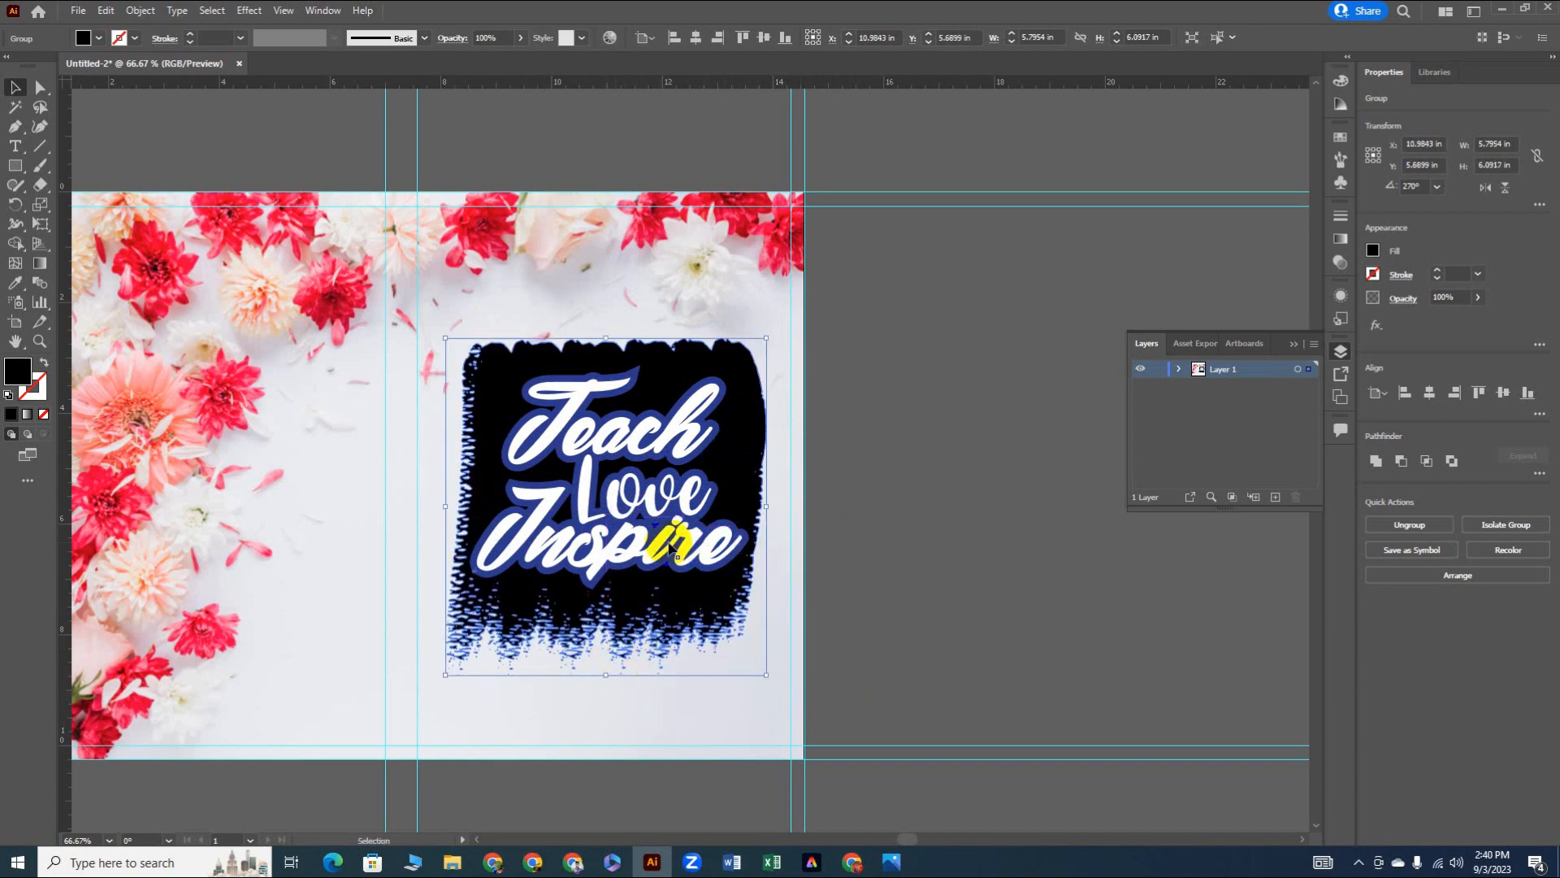
Step: Keep the brush-stroke shape's black fill and lower its opacity to 21%
{"action": "left_click", "coordinate": [98, 38]}
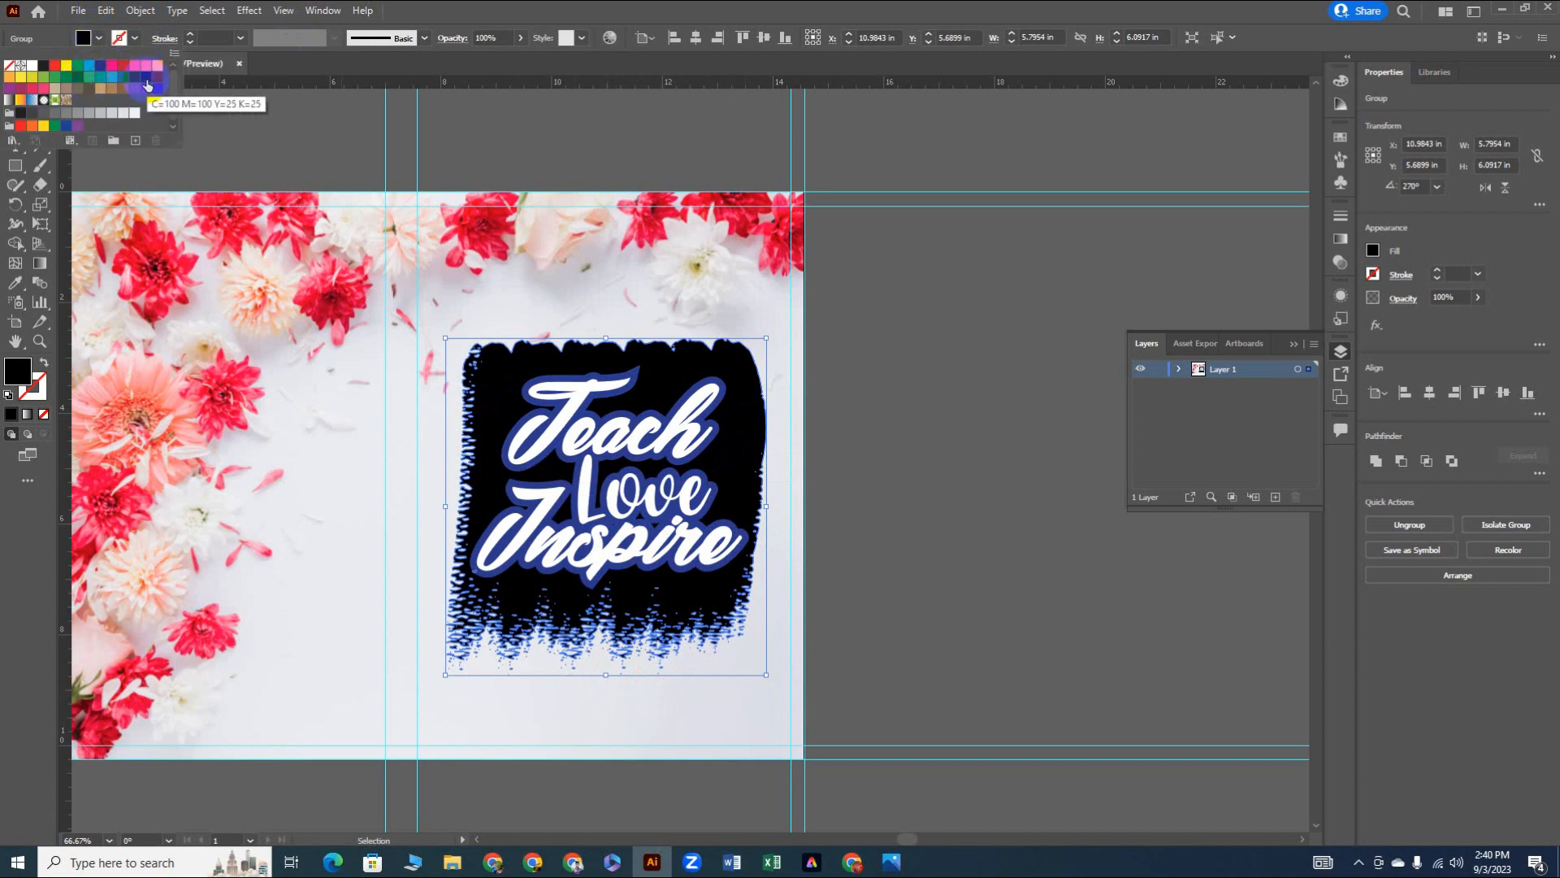
{"action": "left_click", "coordinate": [521, 39]}
{"action": "left_click", "coordinate": [481, 57]}
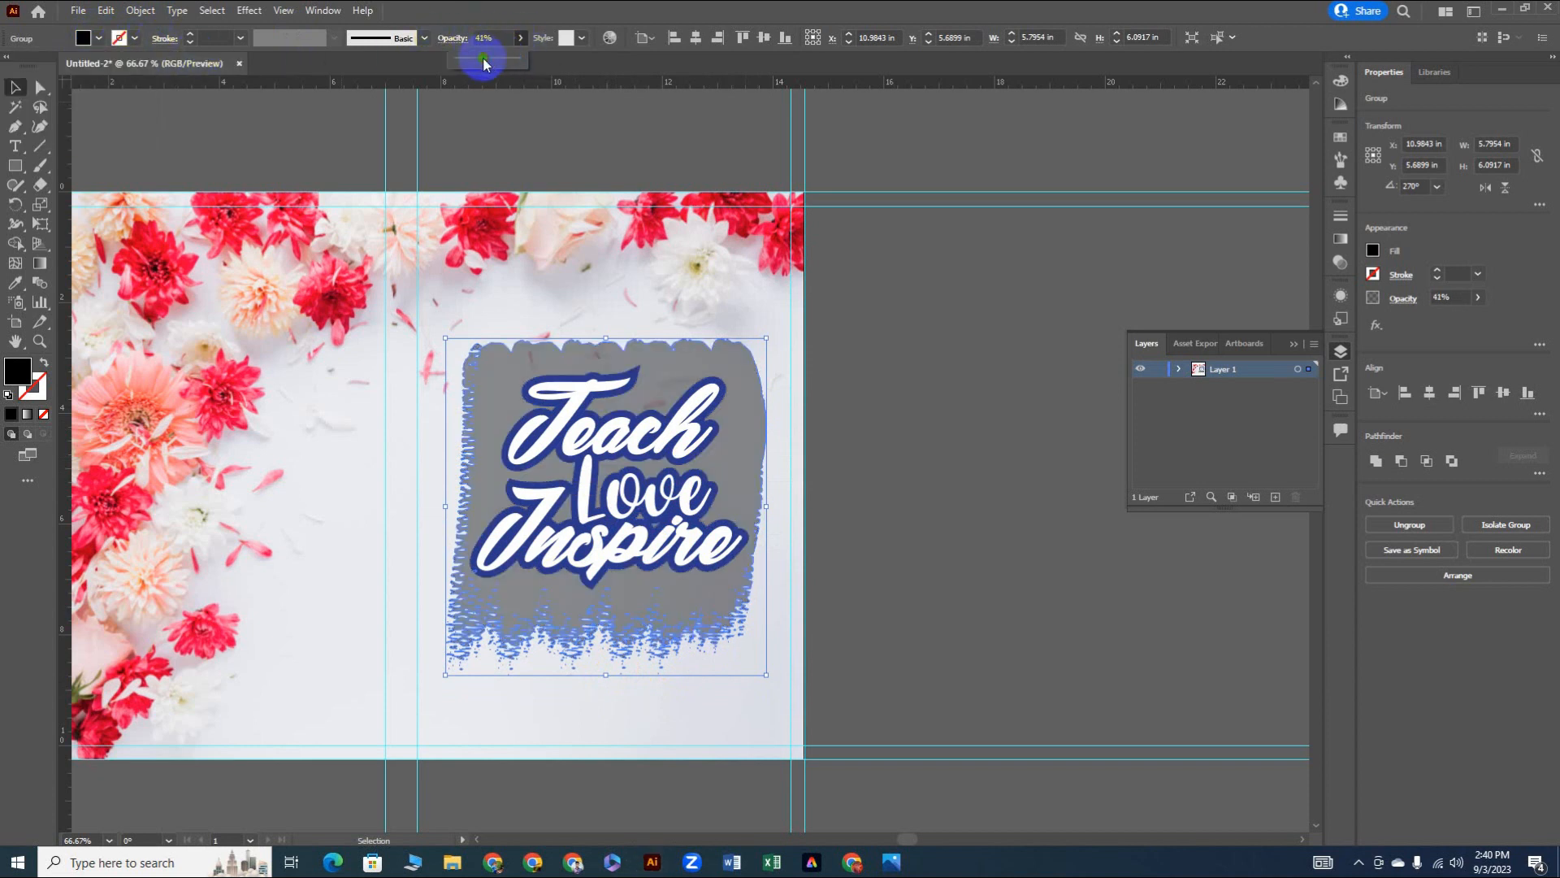
{"action": "left_click_drag", "start_coordinate": [482, 57], "coordinate": [471, 57]}
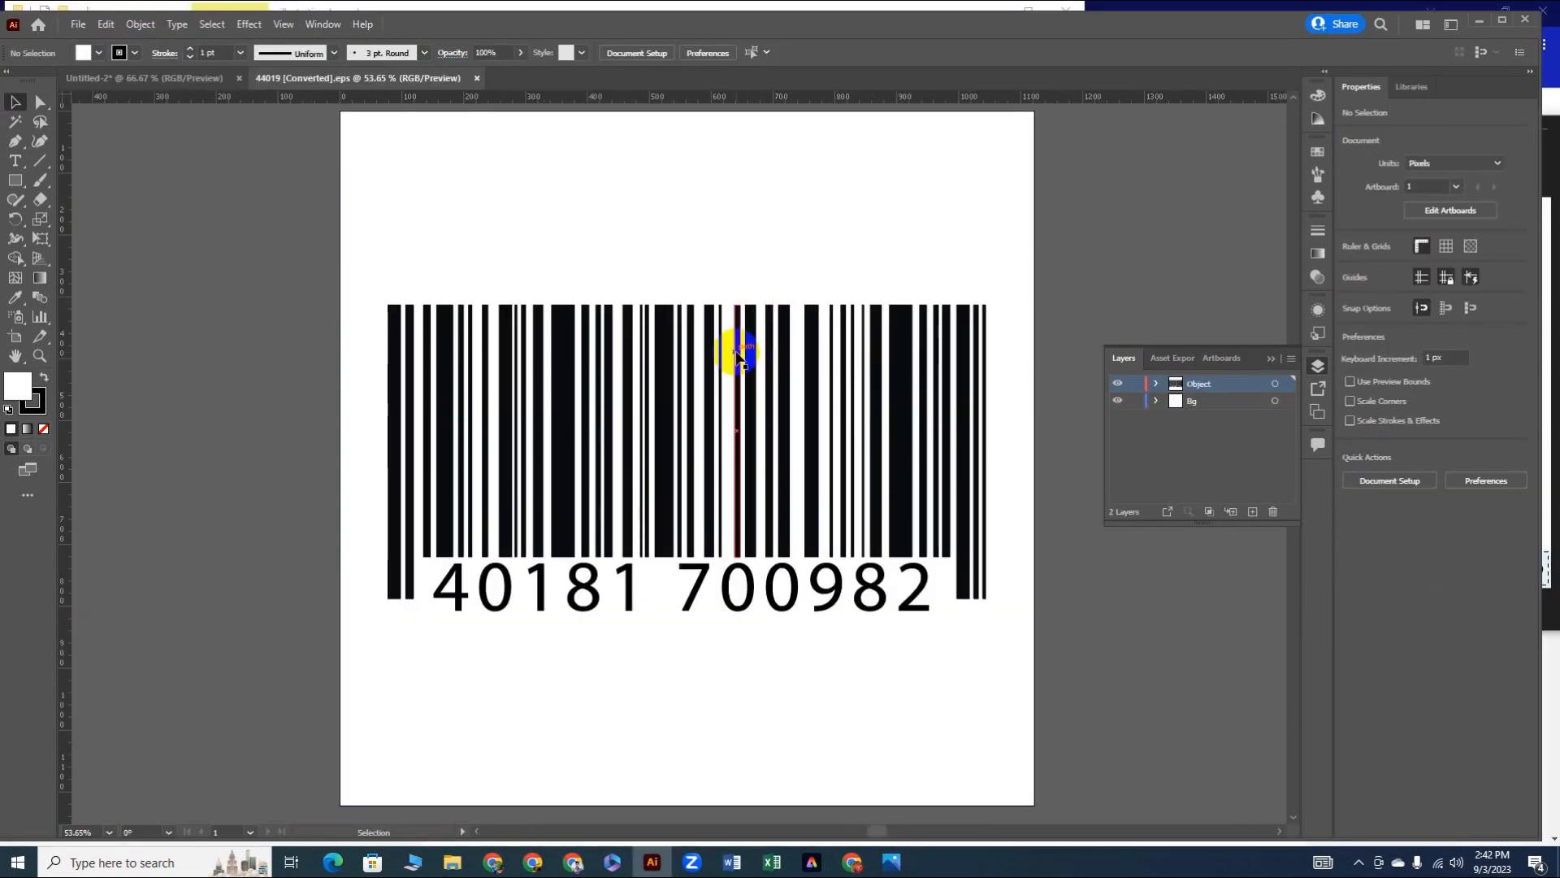
Step: Bring the barcode from 44019 [Converted].eps into the cover and place it, scaled down, in the back cover's lower corner beside the spine
{"action": "left_click", "coordinate": [731, 353]}
{"action": "left_click_drag", "start_coordinate": [813, 455], "coordinate": [436, 626]}
{"action": "left_click_drag", "start_coordinate": [645, 441], "coordinate": [496, 704]}
{"action": "left_click", "coordinate": [426, 681]}
Step: Draw a black rectangle about 1.57 x 0.94 in around the barcode and set its opacity to 10%
{"action": "key", "text": "m"}
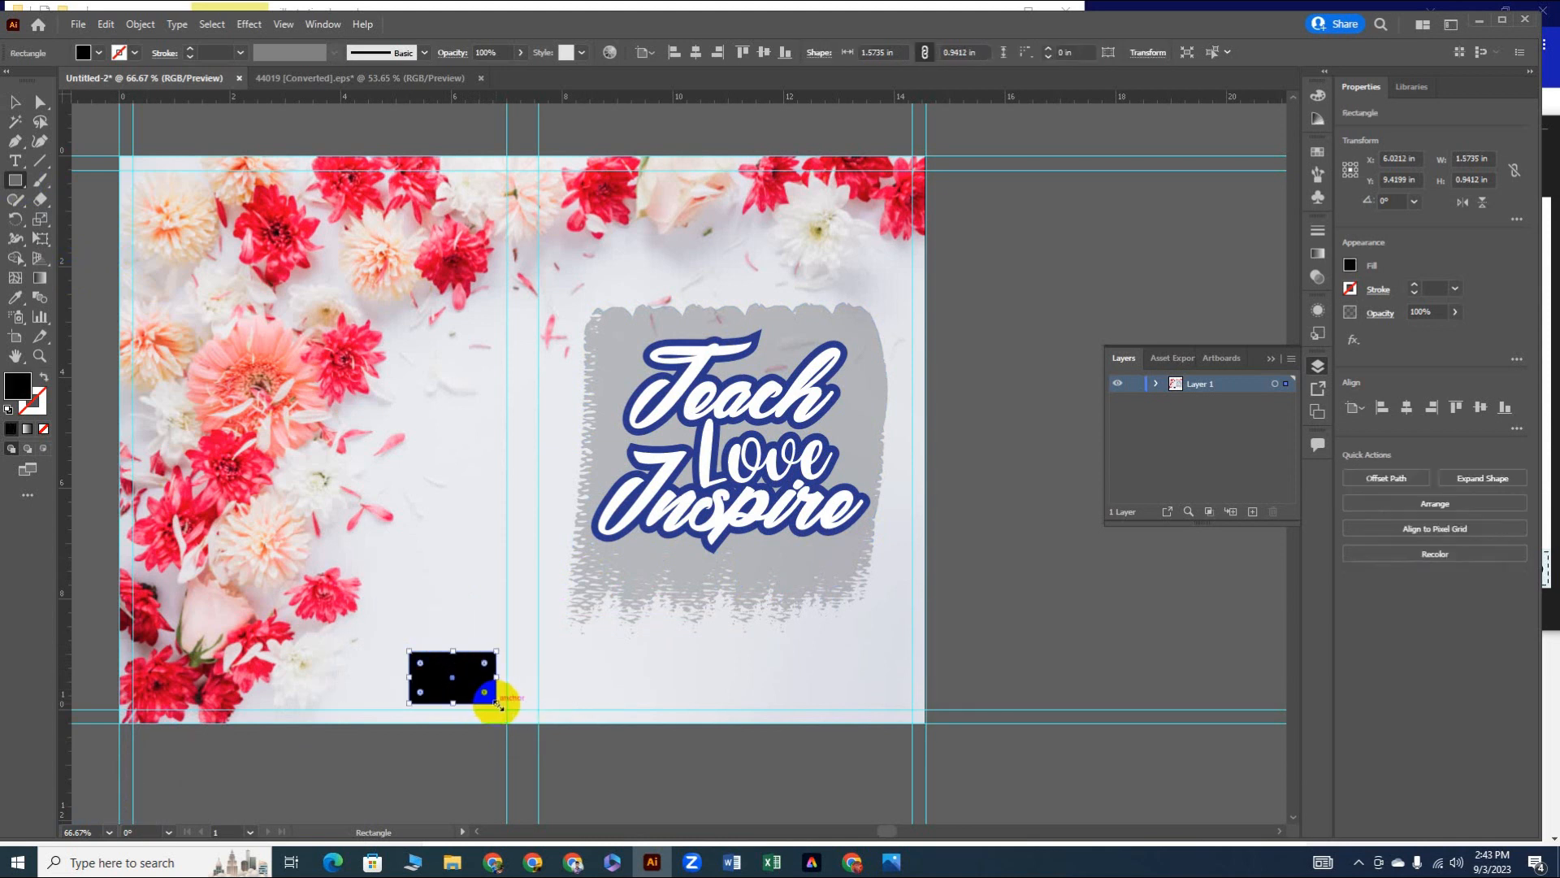
{"action": "left_click_drag", "start_coordinate": [482, 75], "coordinate": [465, 75]}
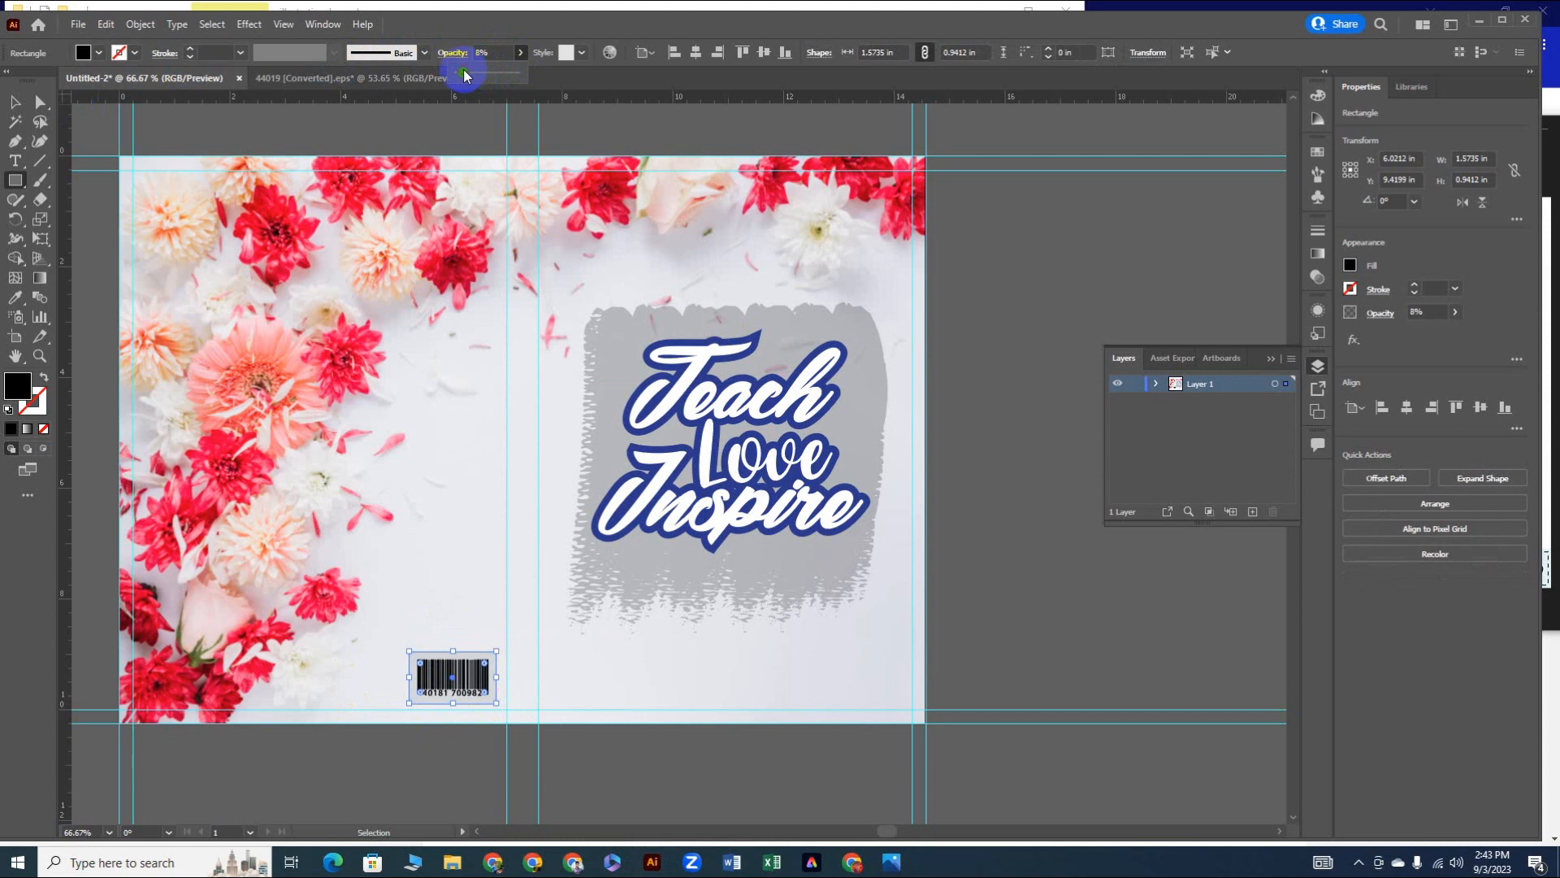
{"action": "left_click", "coordinate": [486, 54]}
{"action": "scroll", "coordinate": [486, 54], "scroll_direction": "up", "scroll_amount": 2}
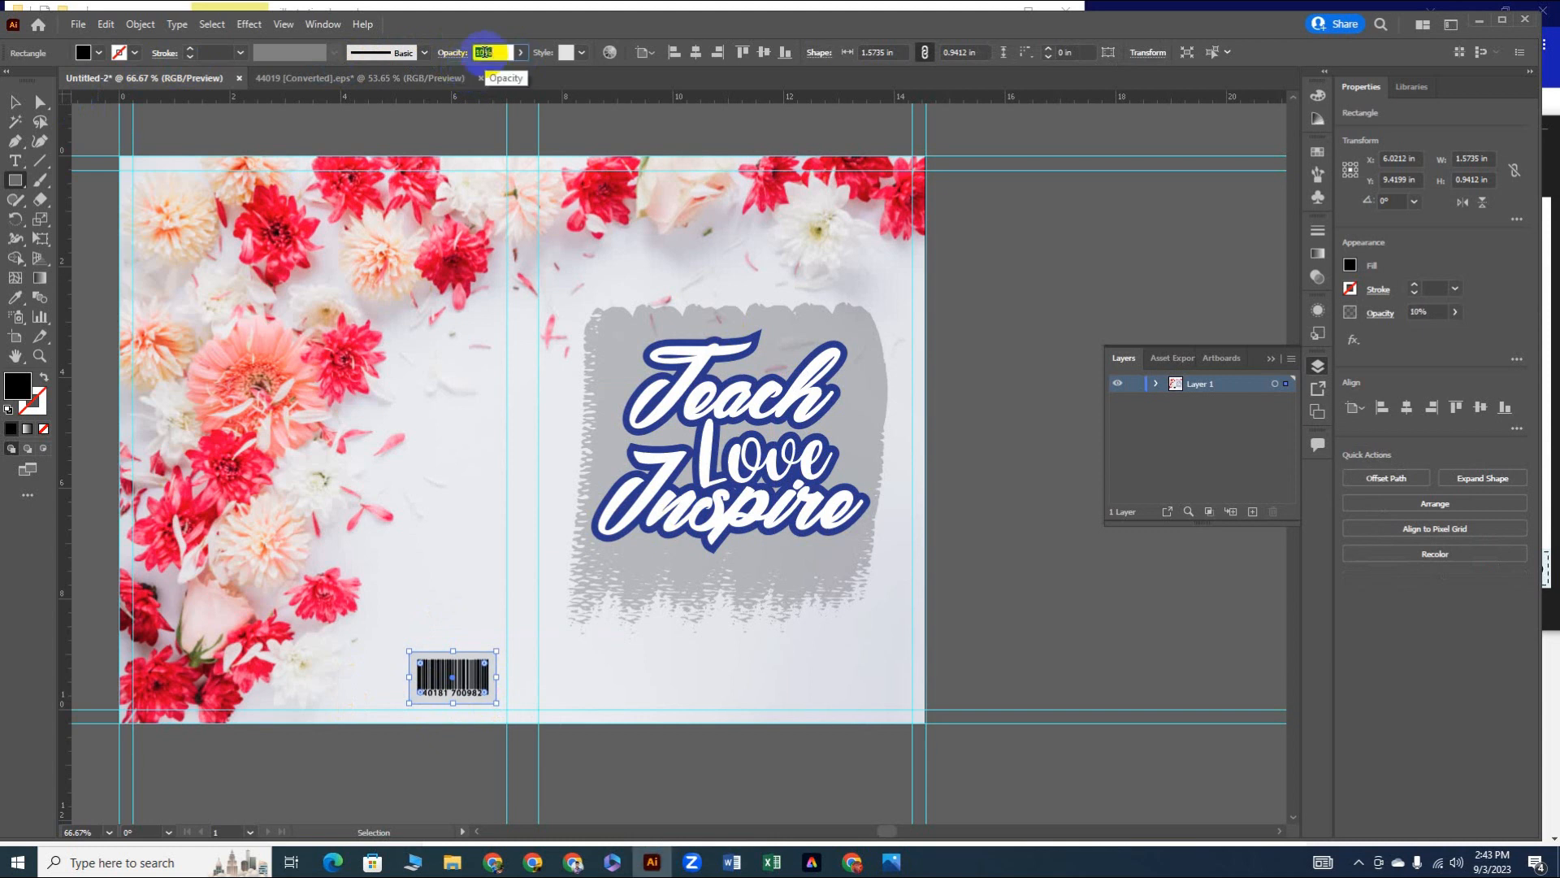
{"action": "left_click", "coordinate": [522, 78]}
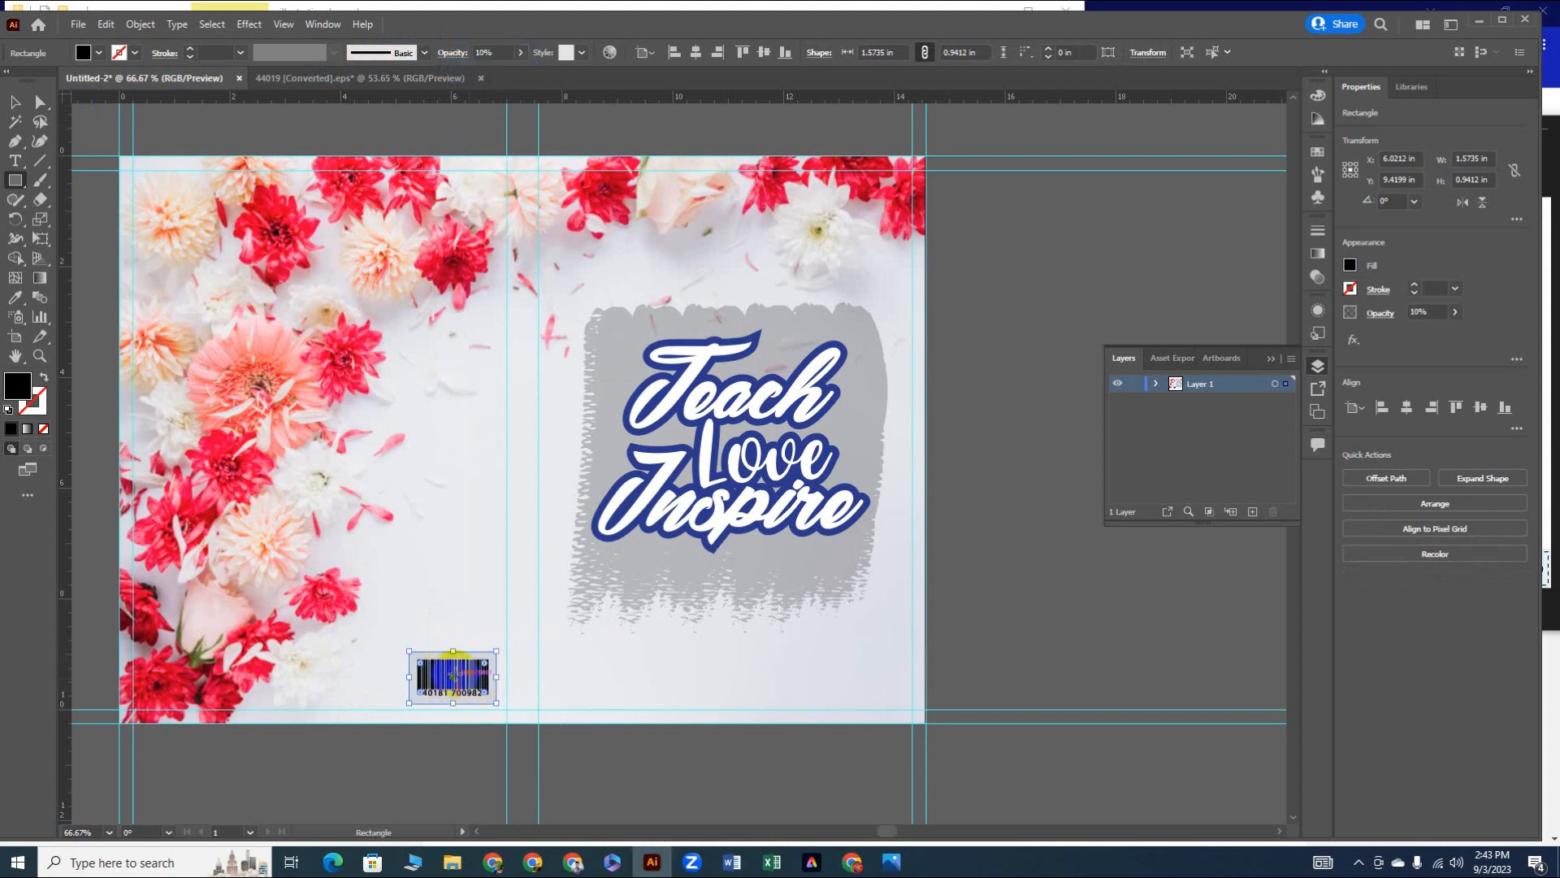
Step: Select the barcode with its translucent rectangle and center-align the two on each other
{"action": "key", "text": "v"}
{"action": "left_click", "coordinate": [421, 638]}
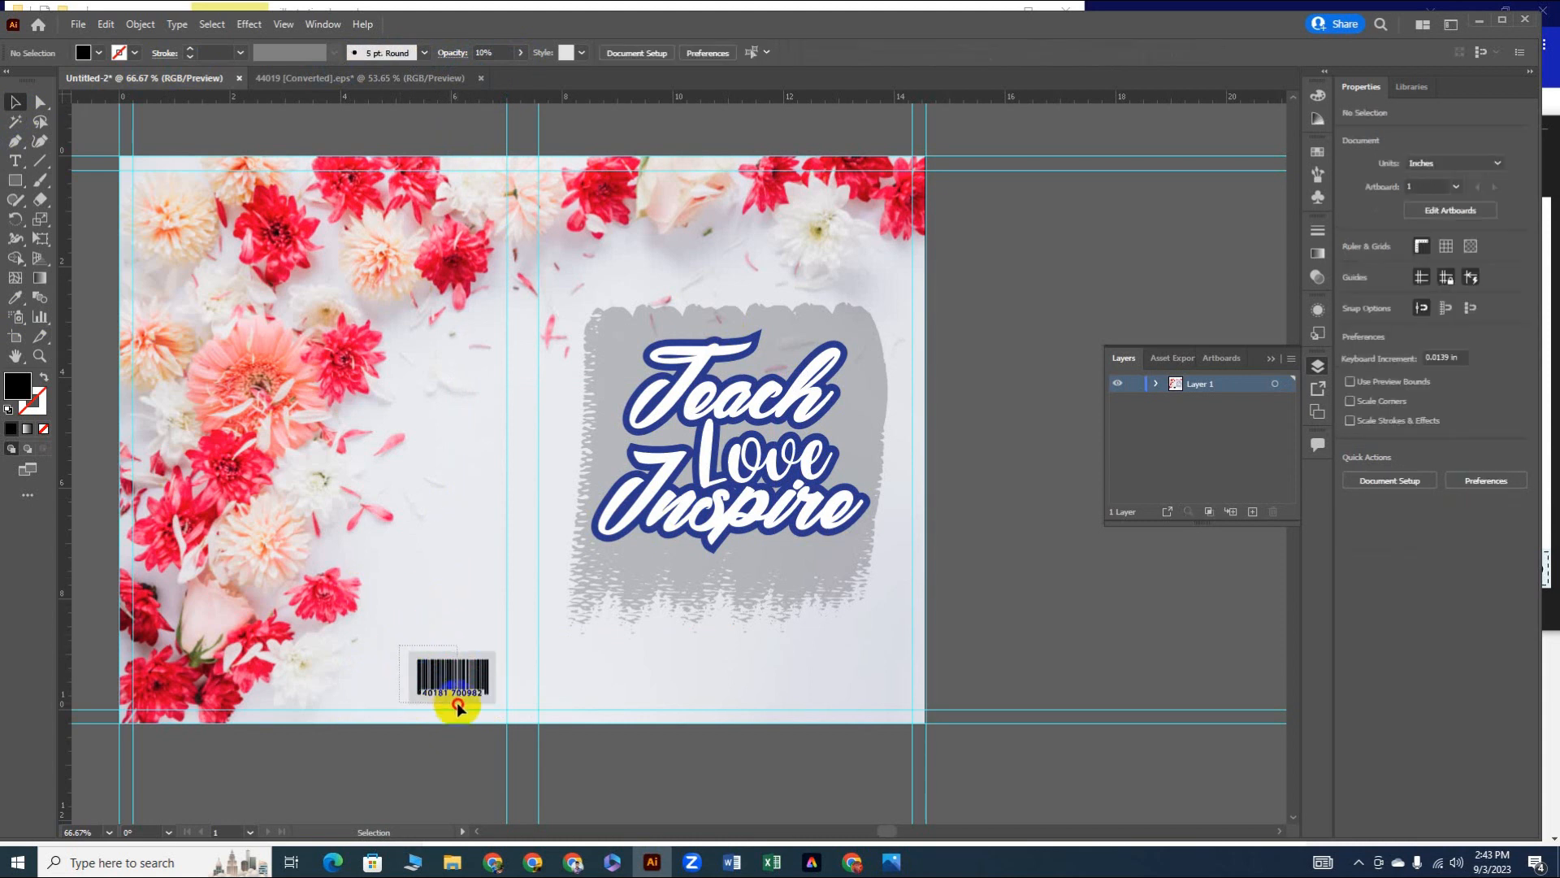
{"action": "left_click_drag", "start_coordinate": [457, 704], "coordinate": [459, 705]}
{"action": "left_click", "coordinate": [762, 55]}
{"action": "left_click", "coordinate": [453, 667]}
{"action": "left_click", "coordinate": [463, 675]}
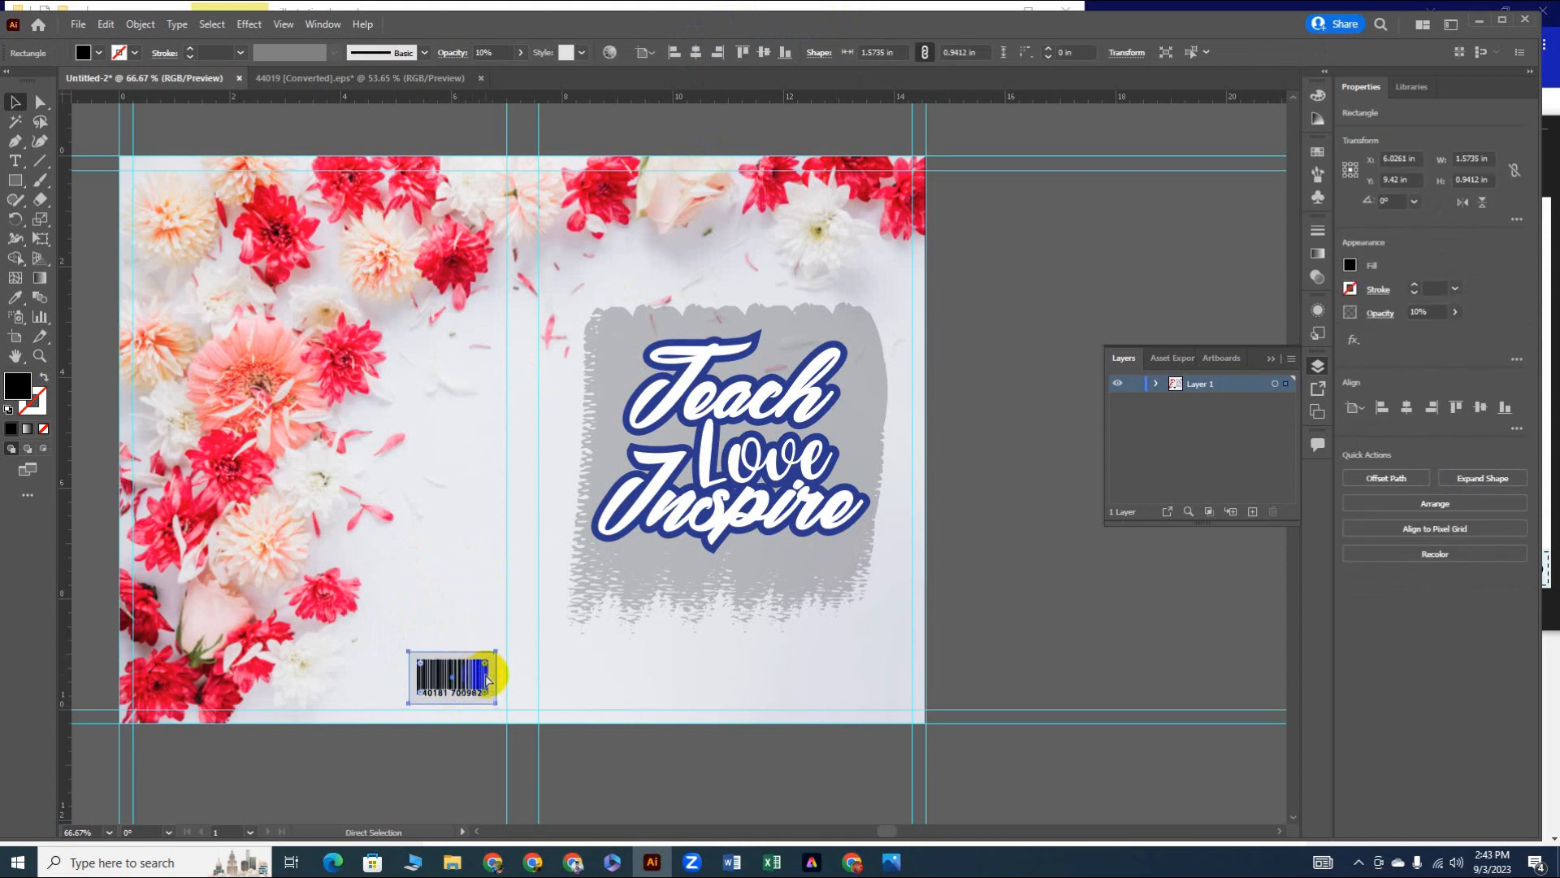
{"action": "left_click", "coordinate": [488, 608]}
{"action": "left_click", "coordinate": [464, 670]}
{"action": "left_click", "coordinate": [469, 632]}
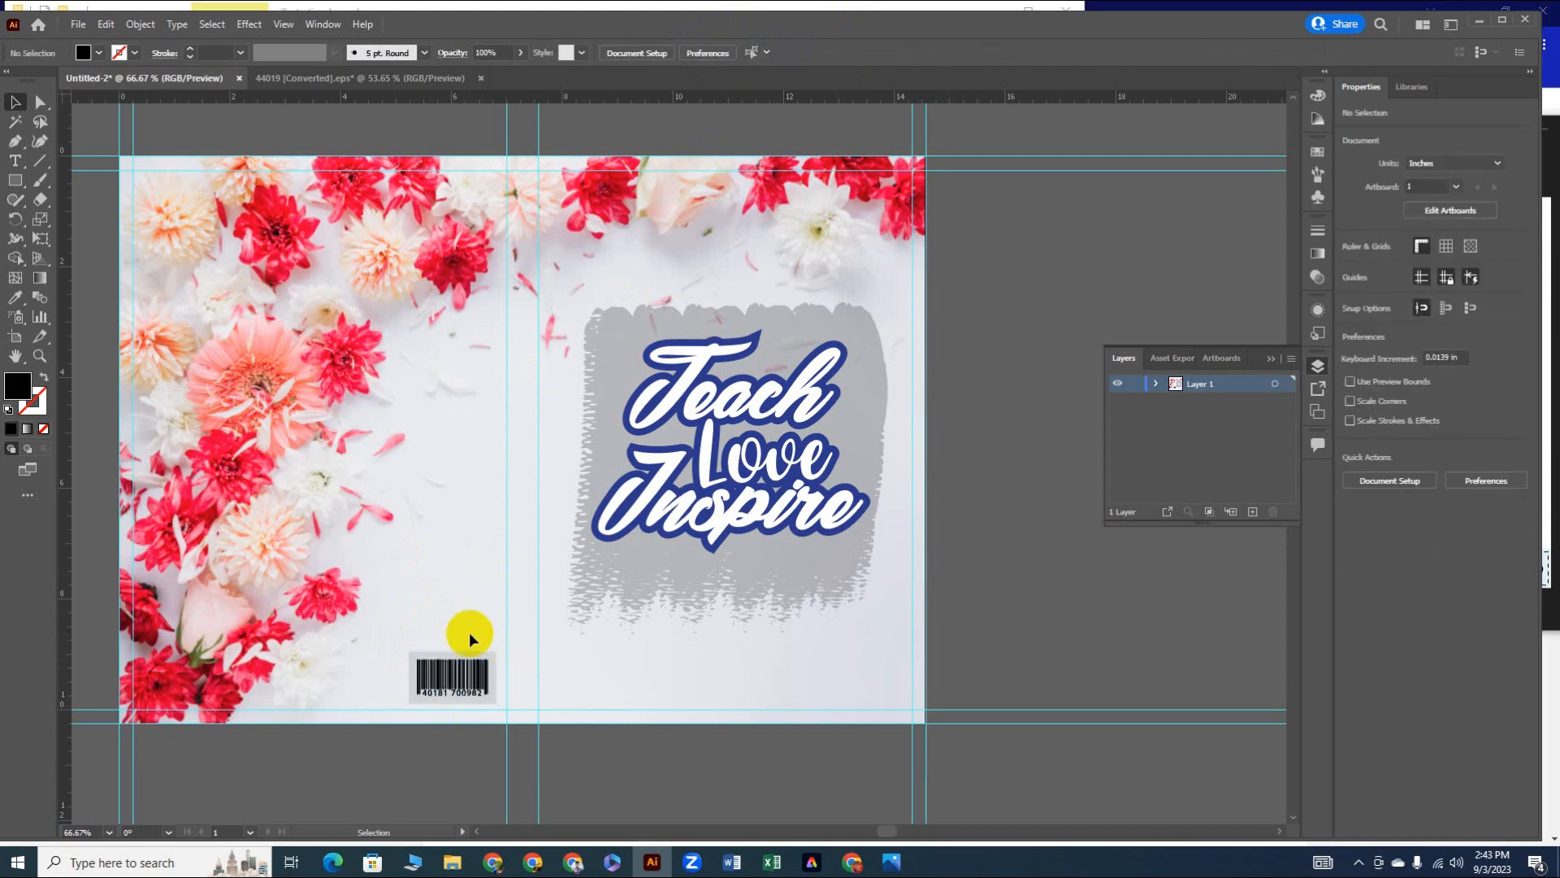
{"action": "left_click", "coordinate": [447, 673]}
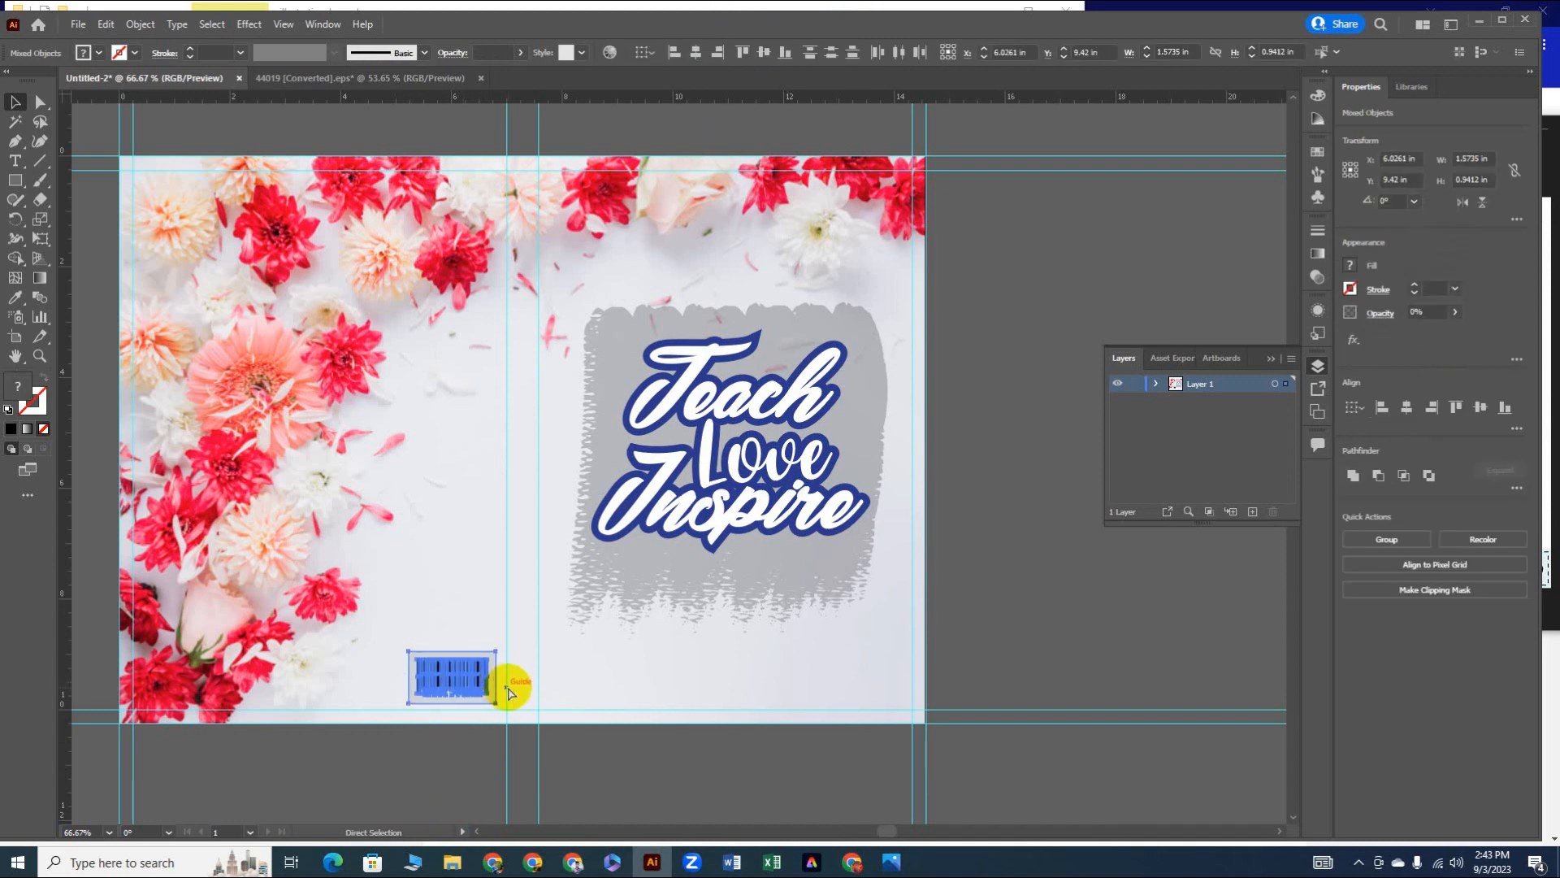
{"action": "left_click", "coordinate": [485, 778]}
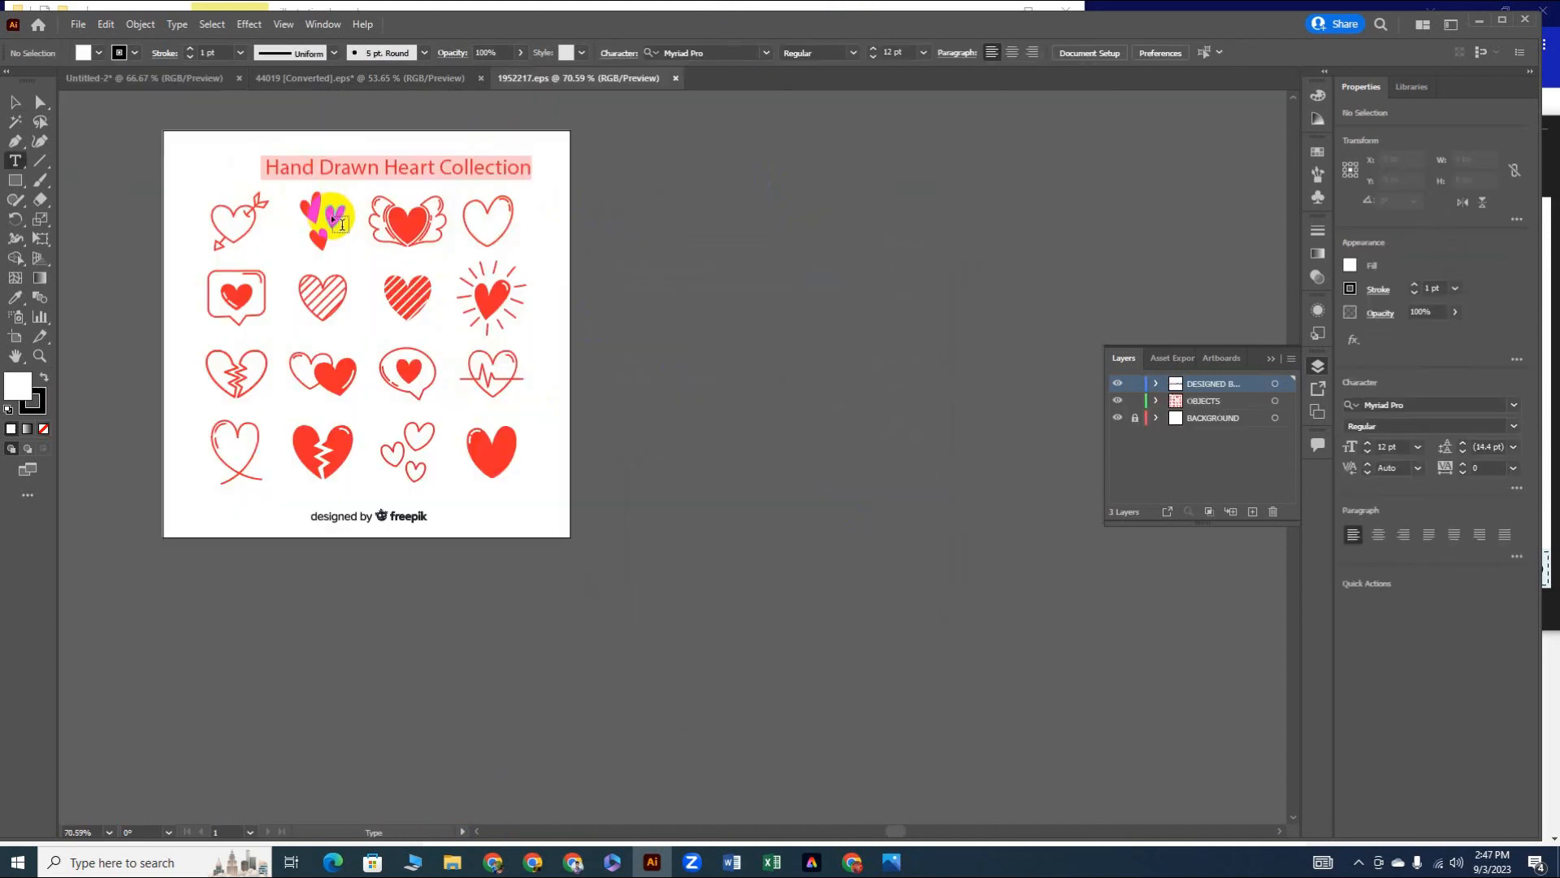
Step: Bring the cluster of three solid hearts from 1952217.eps onto the front cover and place it just after the word "Love"
{"action": "left_click", "coordinate": [332, 218]}
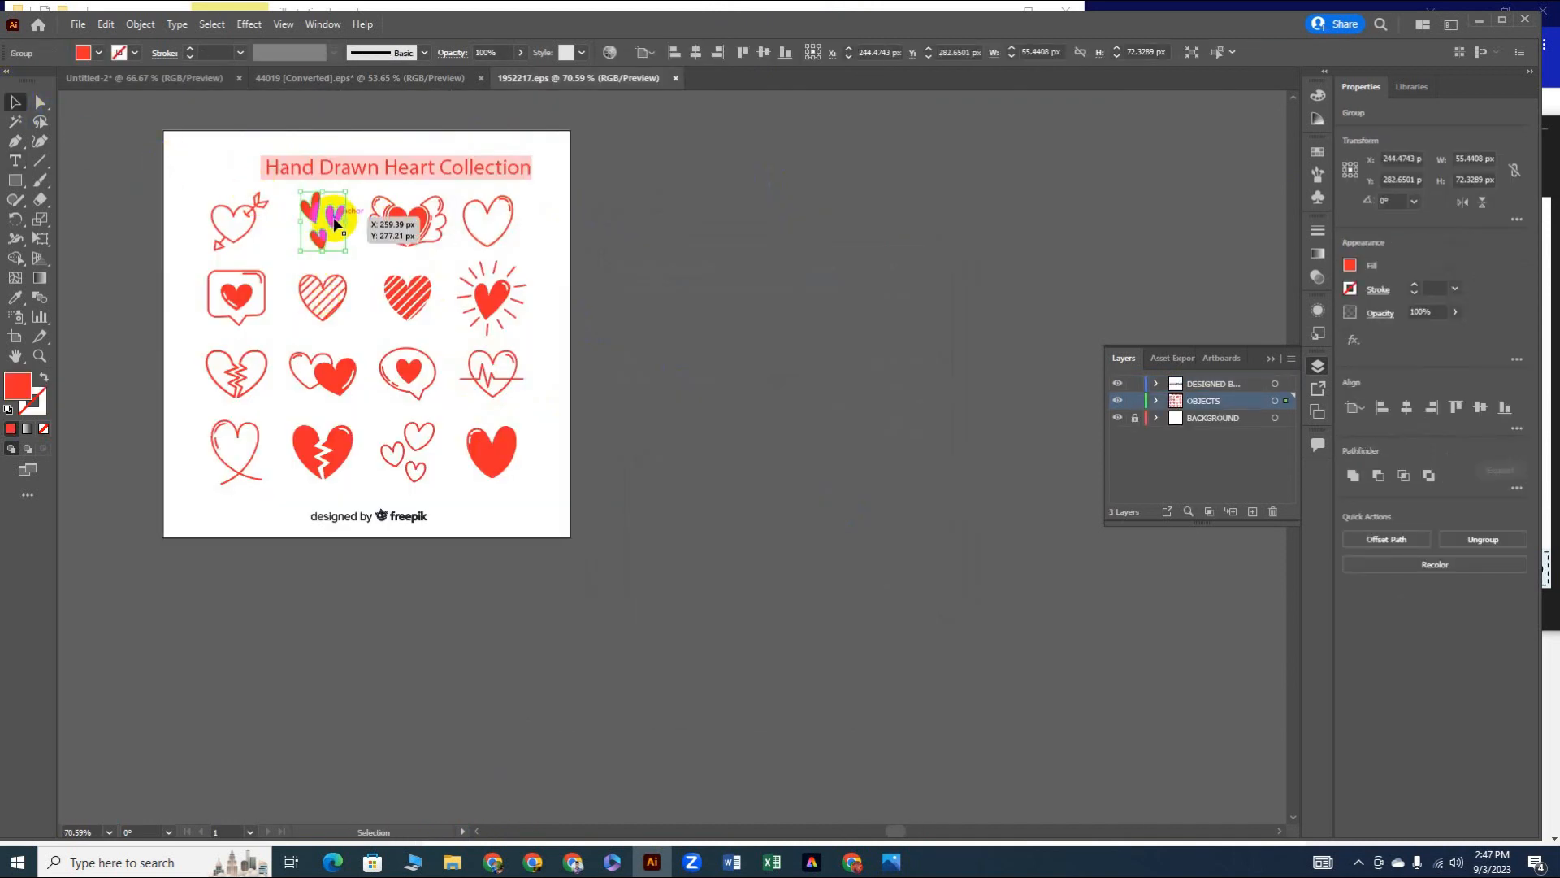
{"action": "left_click", "coordinate": [195, 78]}
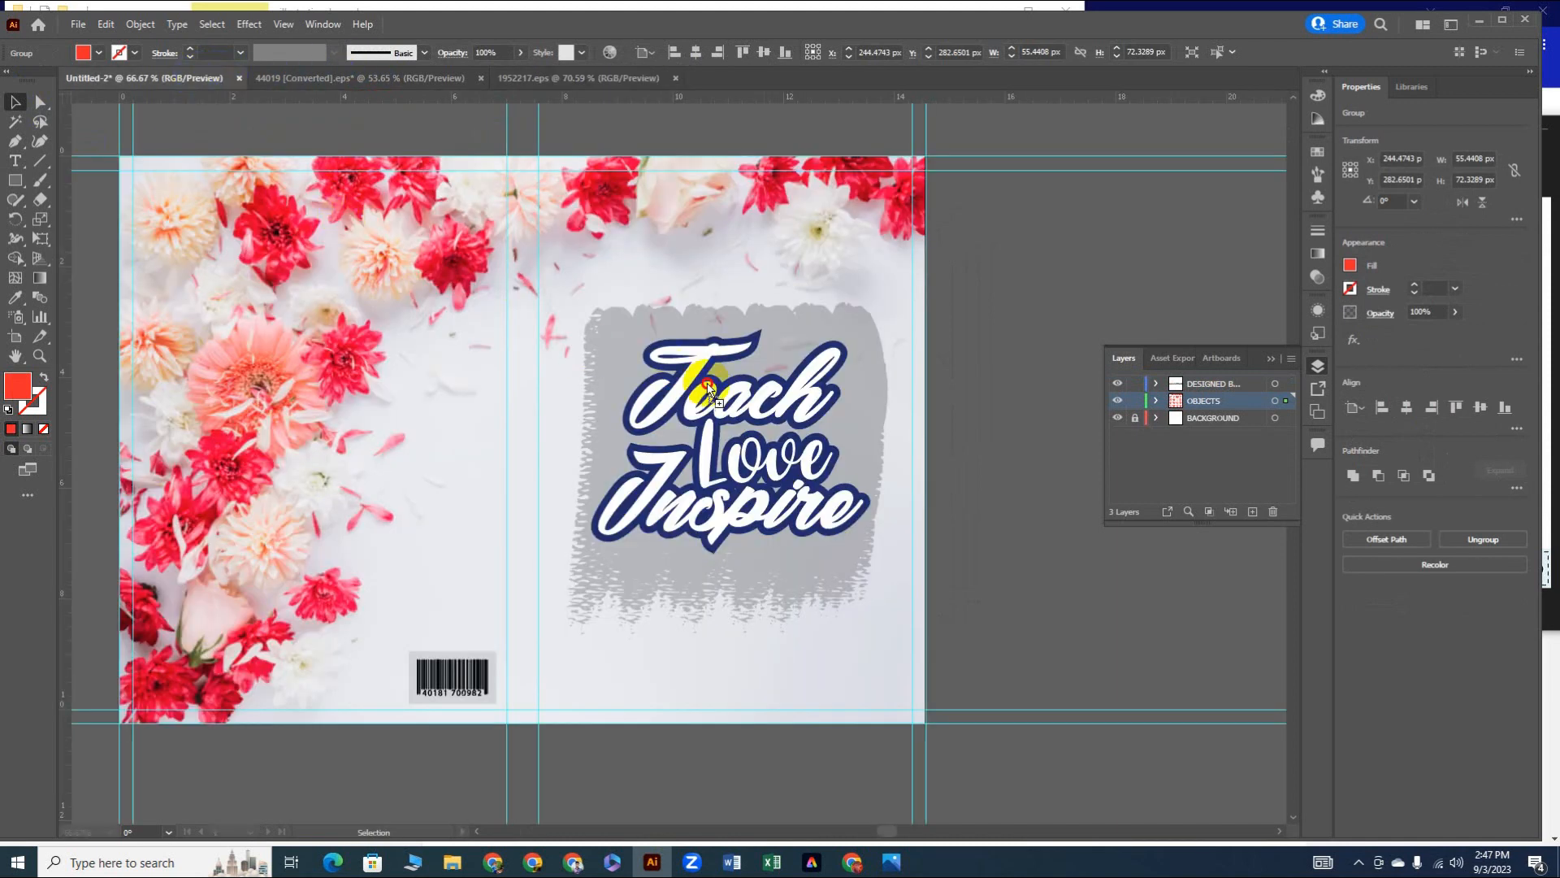
{"action": "left_click_drag", "start_coordinate": [847, 421], "coordinate": [867, 441]}
{"action": "left_click", "coordinate": [865, 377]}
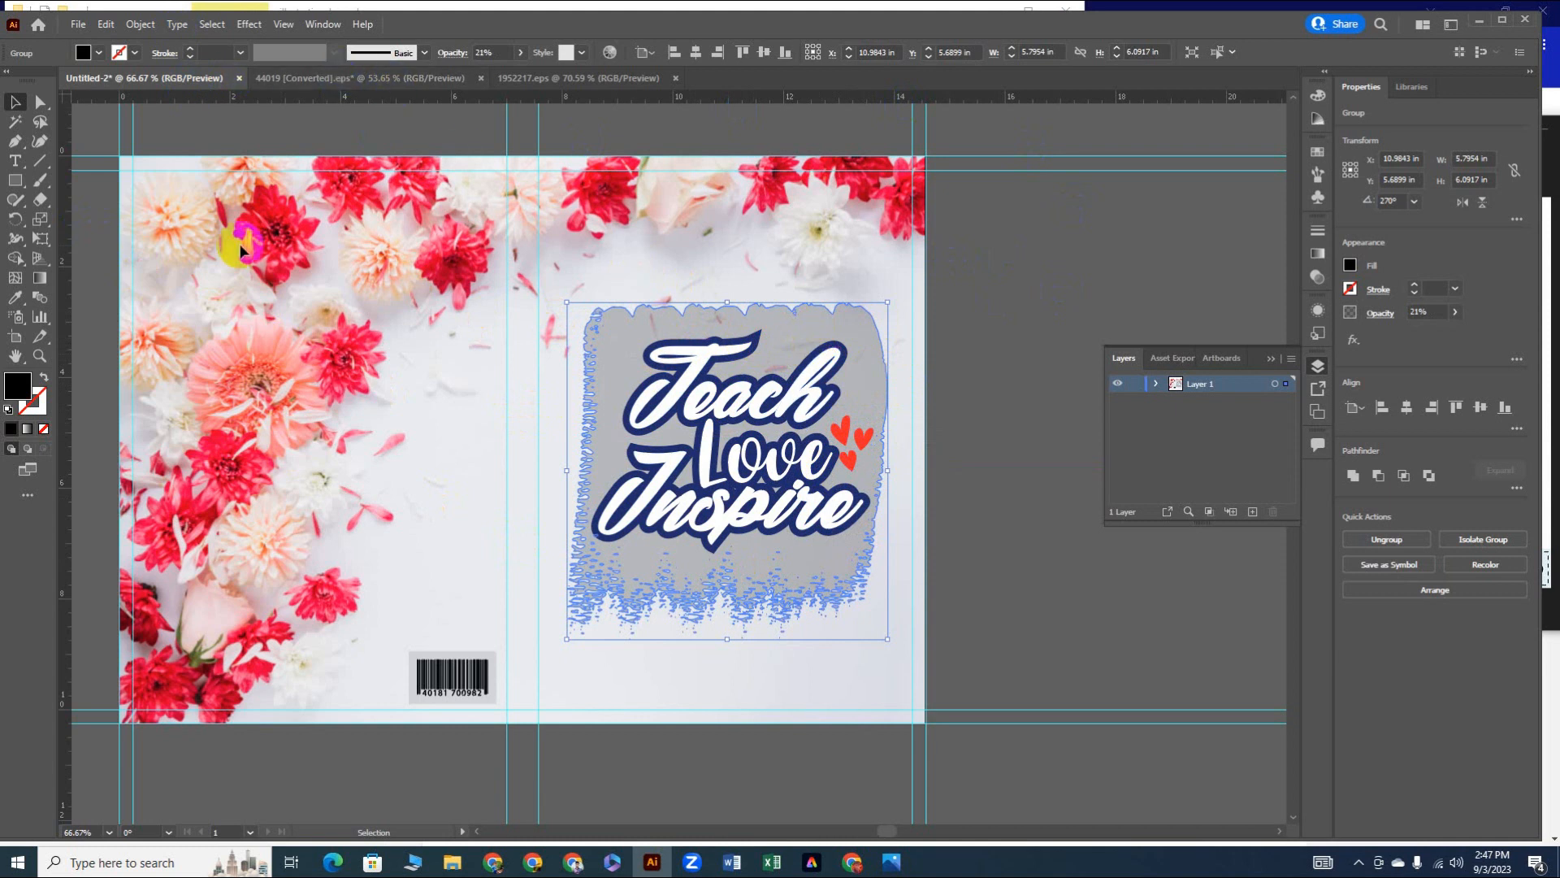
{"action": "left_click", "coordinate": [487, 397]}
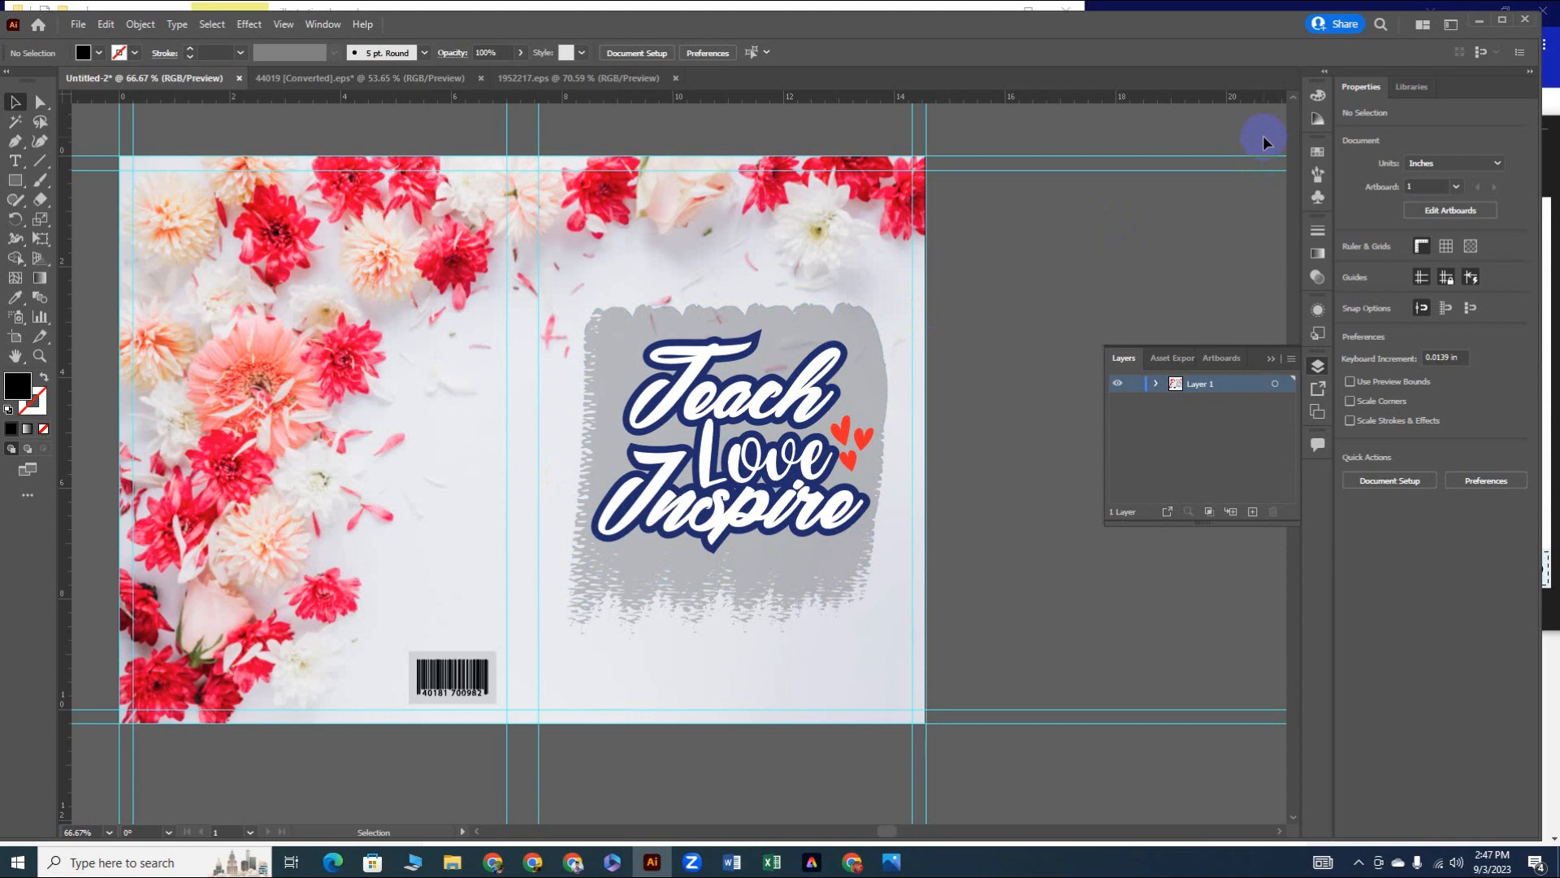
Step: Select the title's blue offset outline group and change its fill to a muted slate blue
{"action": "left_click", "coordinate": [756, 342]}
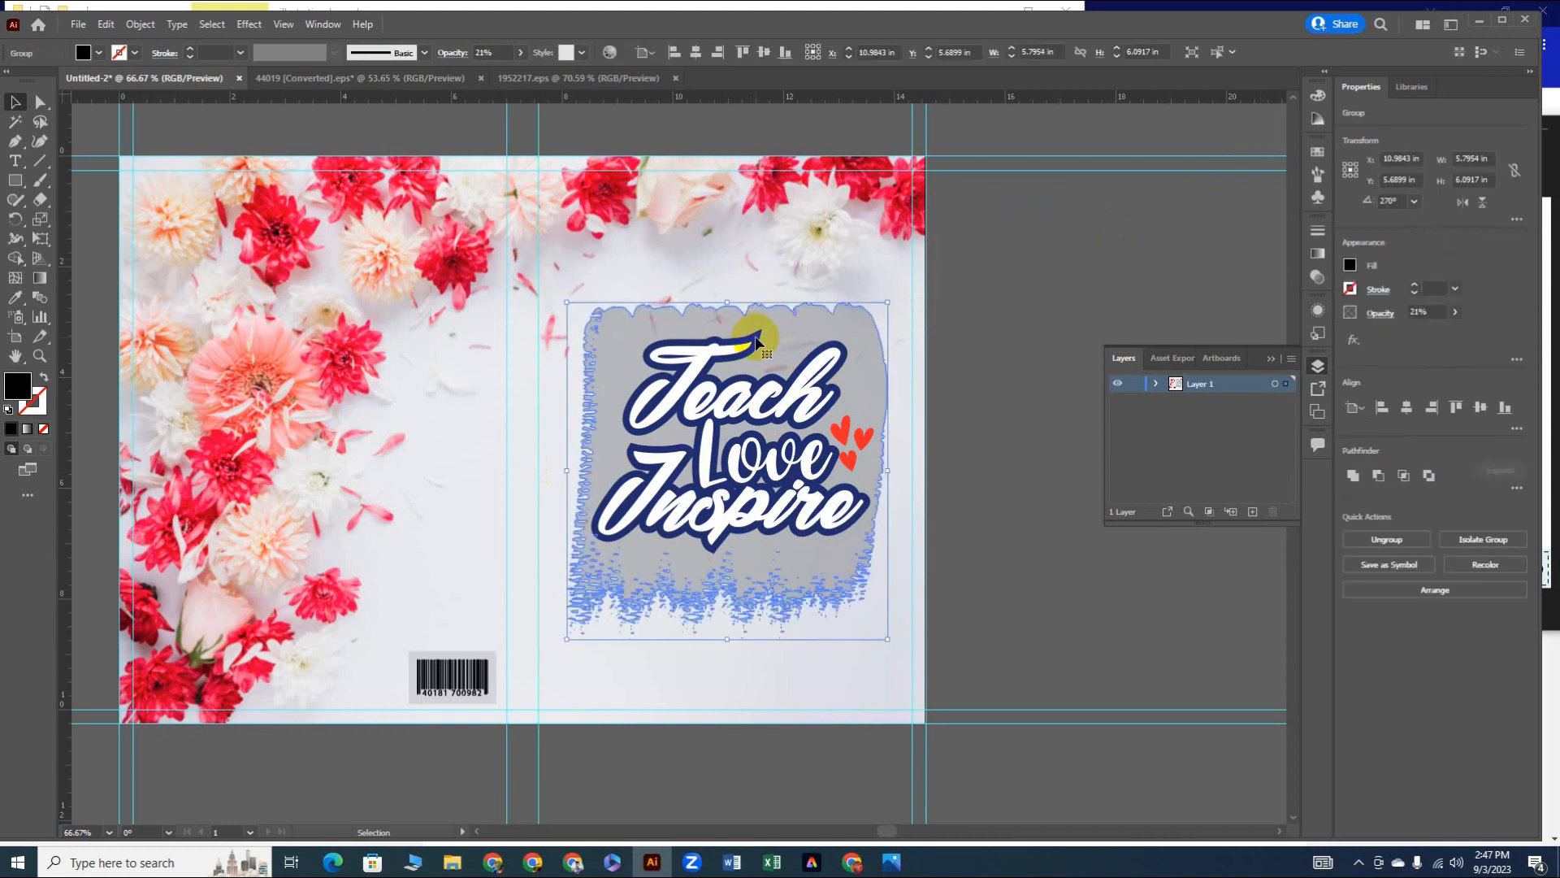
{"action": "left_click", "coordinate": [751, 399]}
{"action": "left_click", "coordinate": [866, 374]}
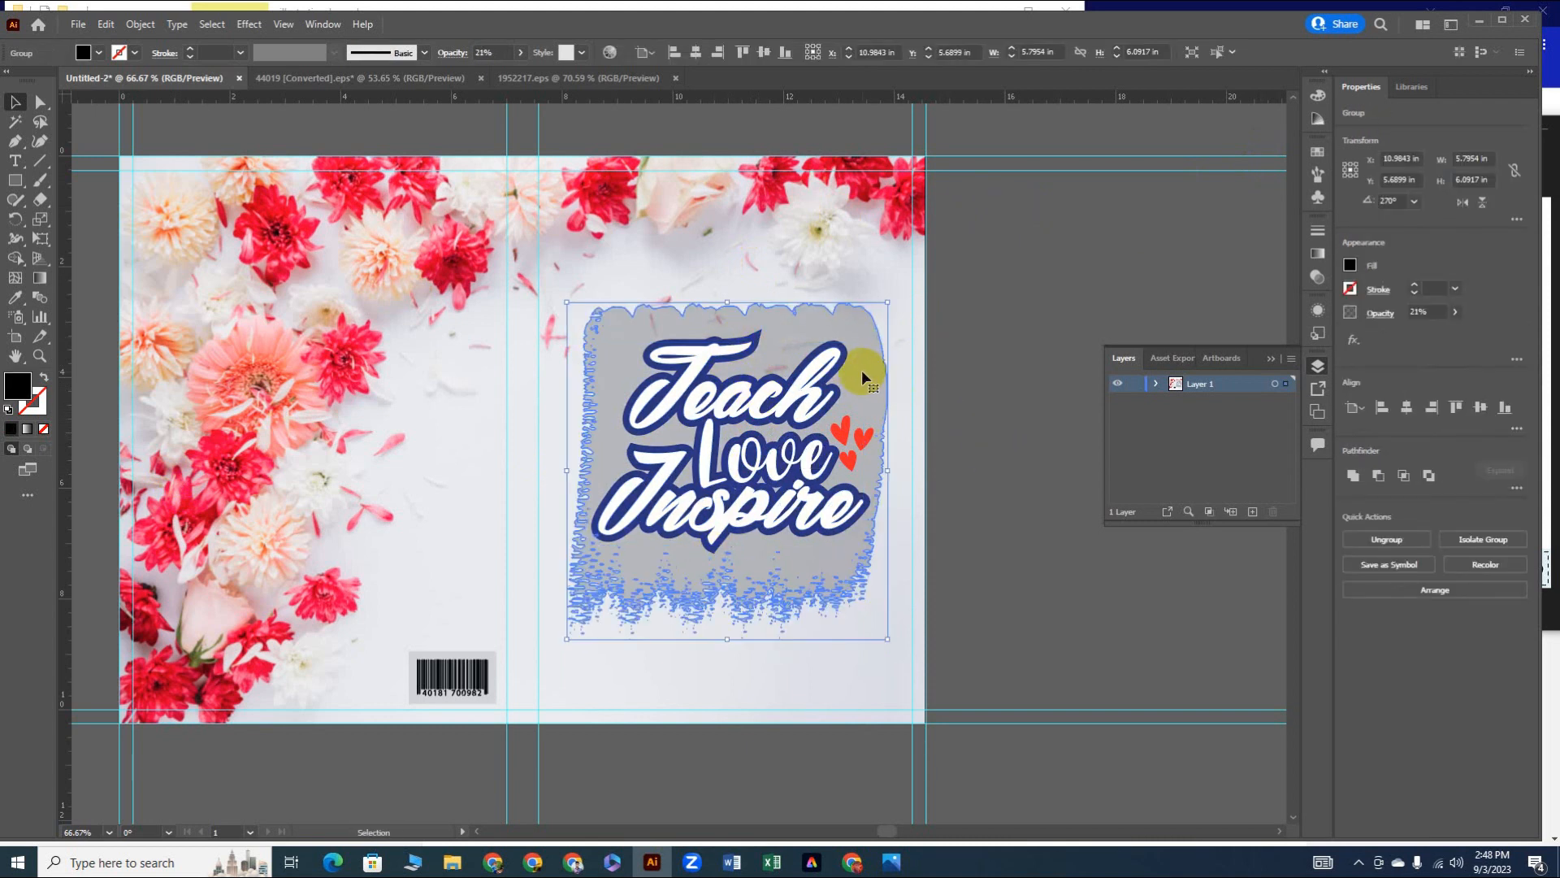
{"action": "left_click", "coordinate": [879, 328]}
{"action": "left_click", "coordinate": [846, 350]}
{"action": "left_click", "coordinate": [849, 354]}
{"action": "left_click", "coordinate": [849, 353]}
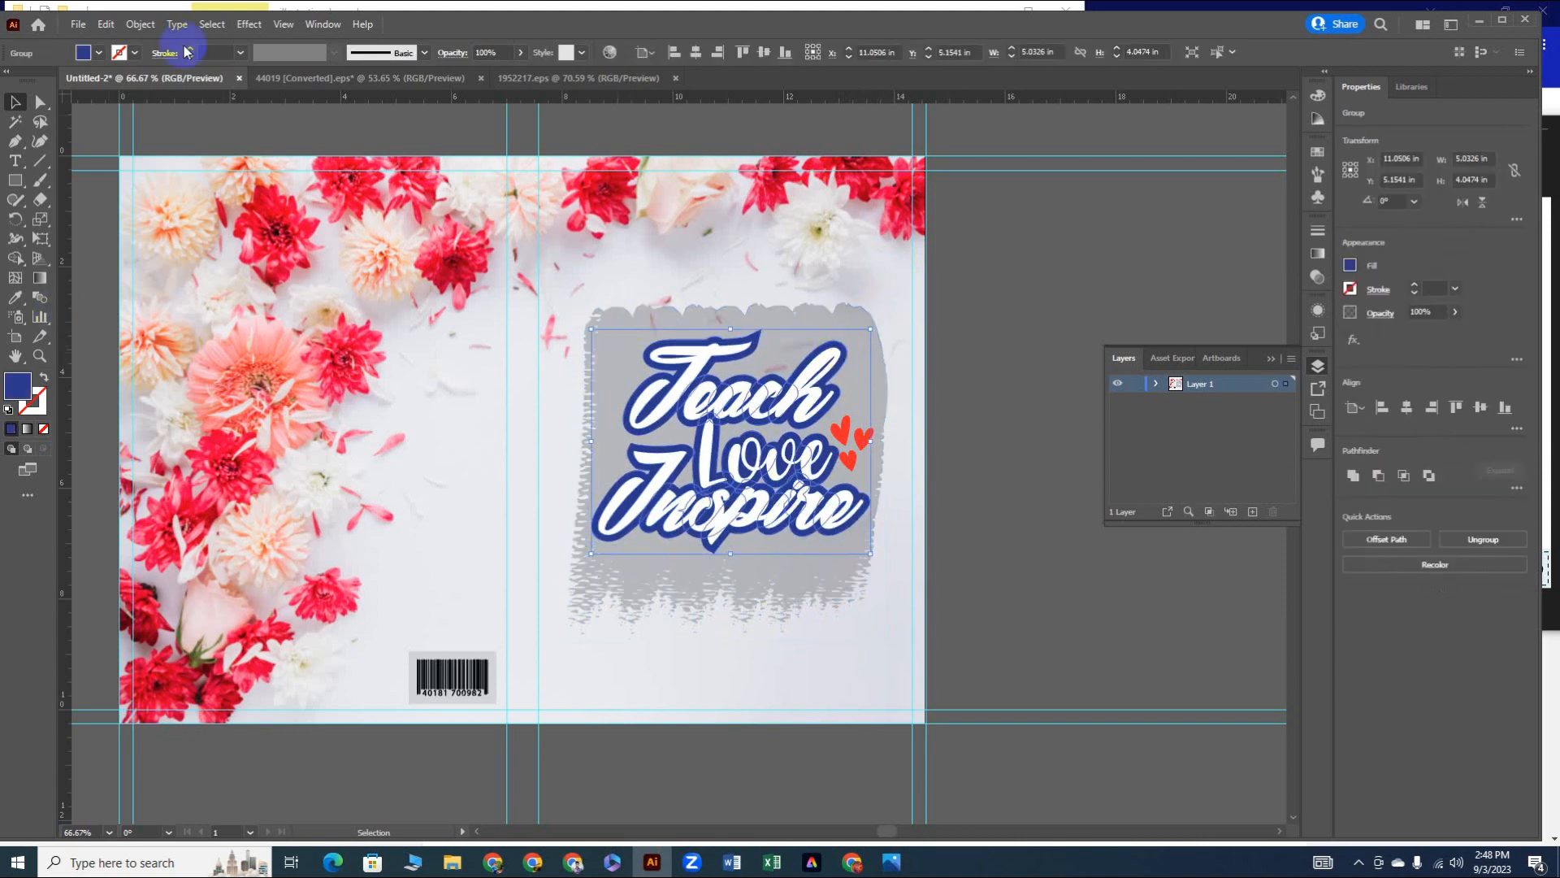
{"action": "double_click", "coordinate": [20, 387]}
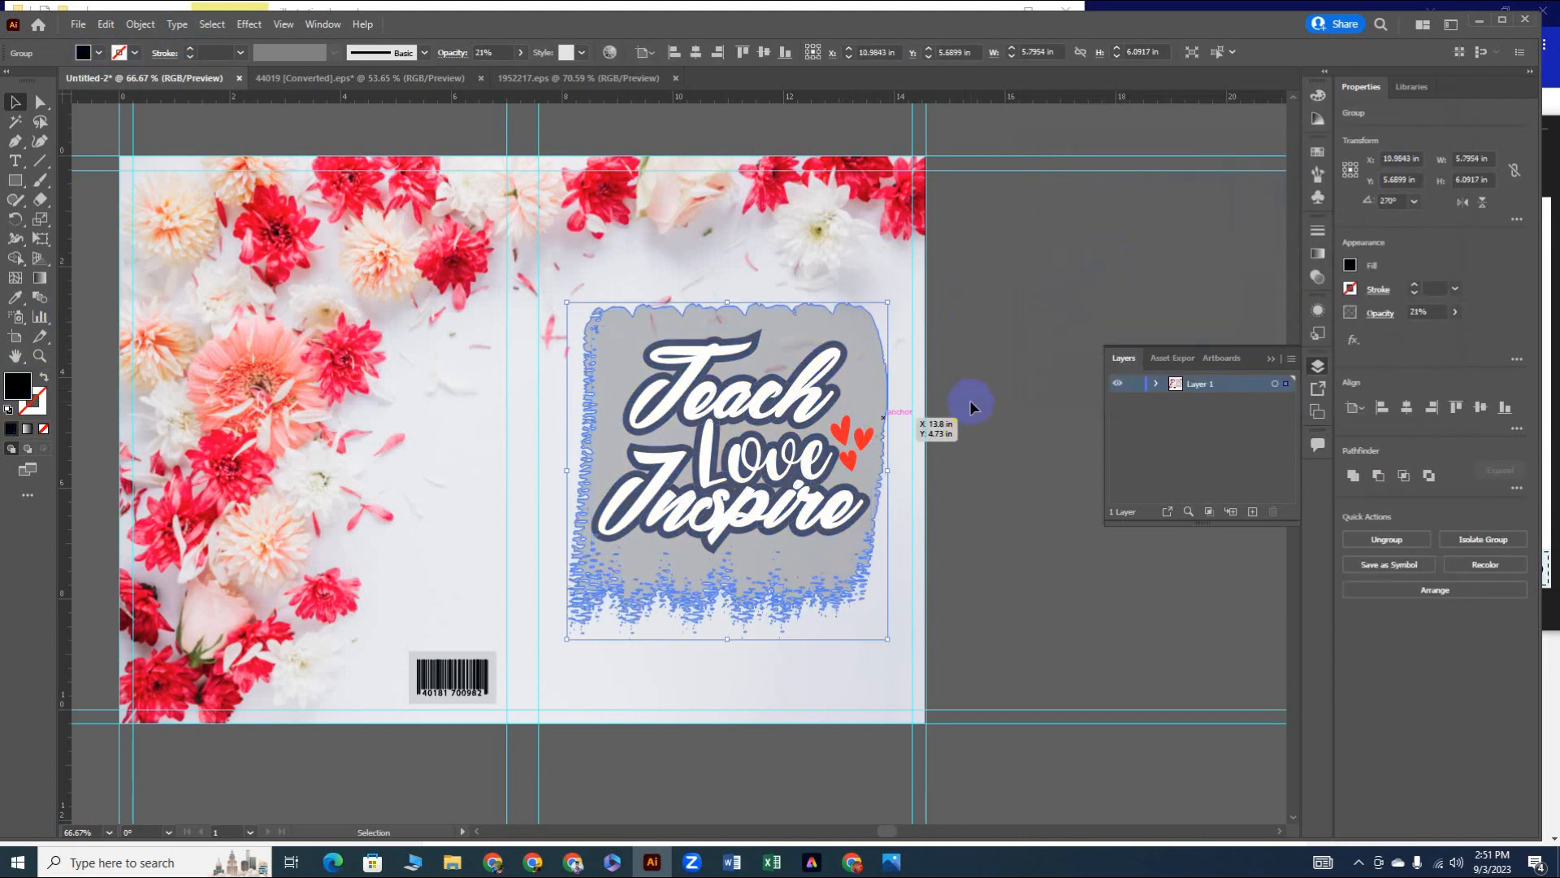
Step: Bring the heart with radiating lines from 1952217.eps onto the front cover and place it just before the word "Teach"
{"action": "left_click", "coordinate": [968, 516]}
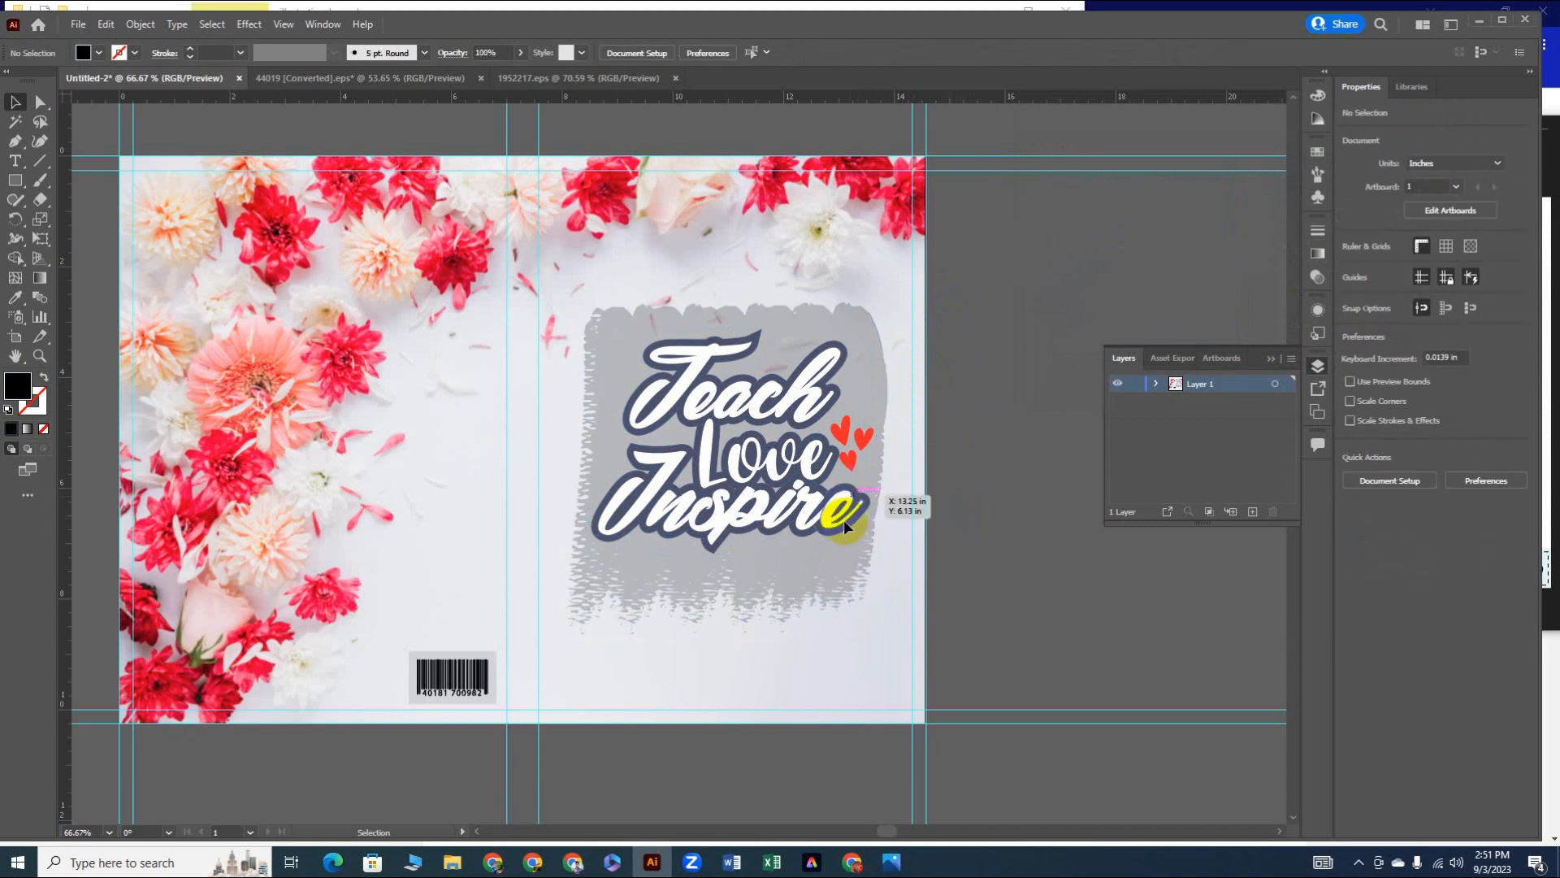
{"action": "left_click", "coordinate": [573, 78]}
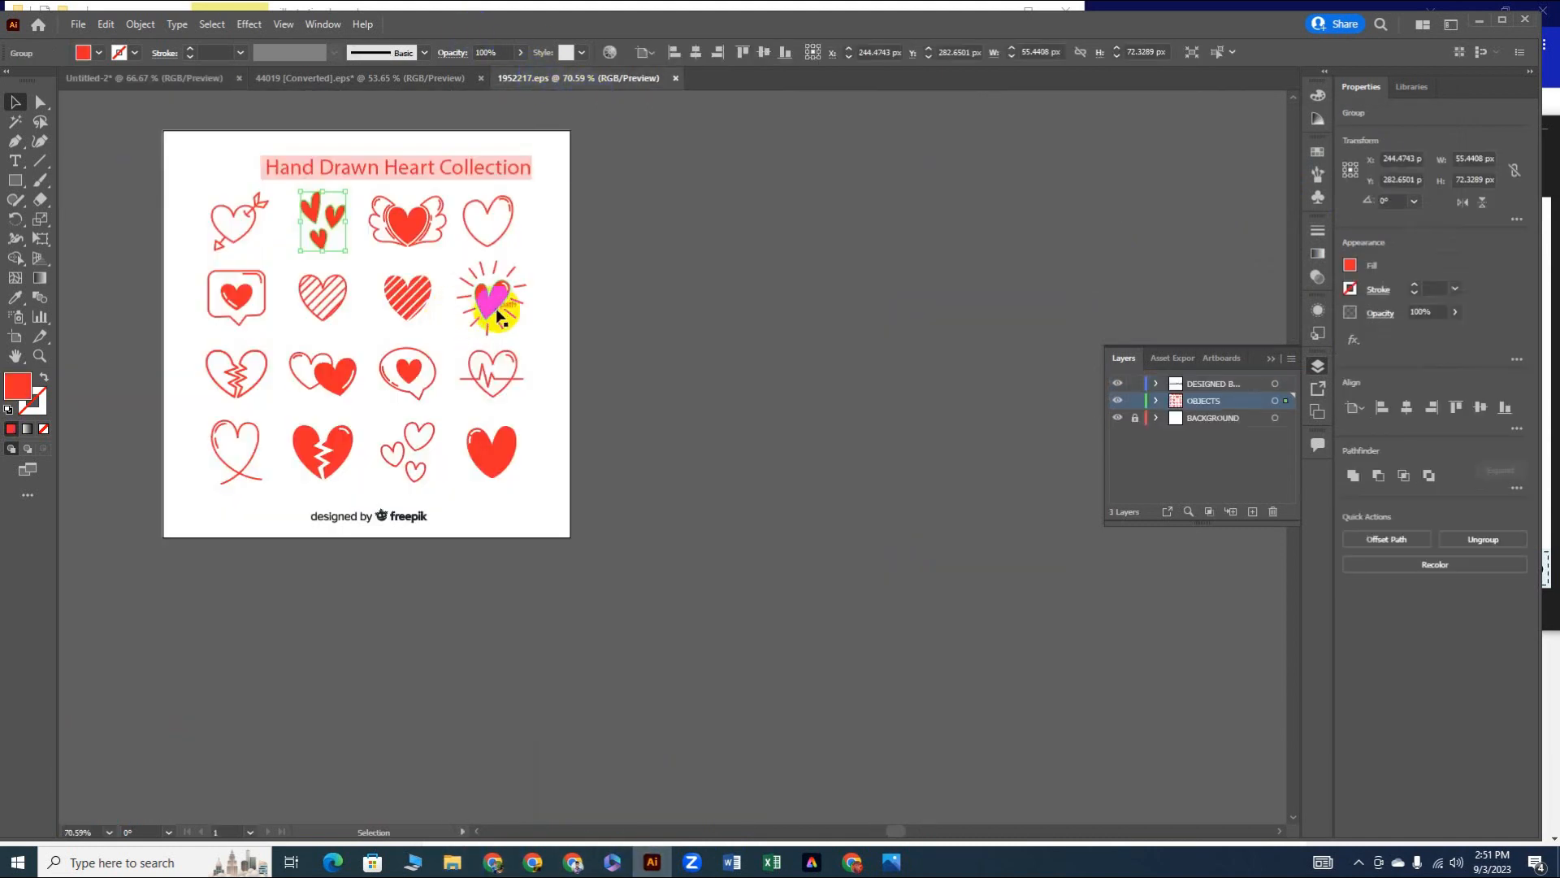
{"action": "mouse_move", "coordinate": [488, 311]}
{"action": "left_mouse_down"}
{"action": "mouse_move", "coordinate": [76, 306]}
{"action": "mouse_move", "coordinate": [134, 90]}
{"action": "mouse_move", "coordinate": [637, 366]}
{"action": "mouse_move", "coordinate": [624, 348]}
{"action": "left_mouse_up"}
{"action": "left_click", "coordinate": [462, 597]}
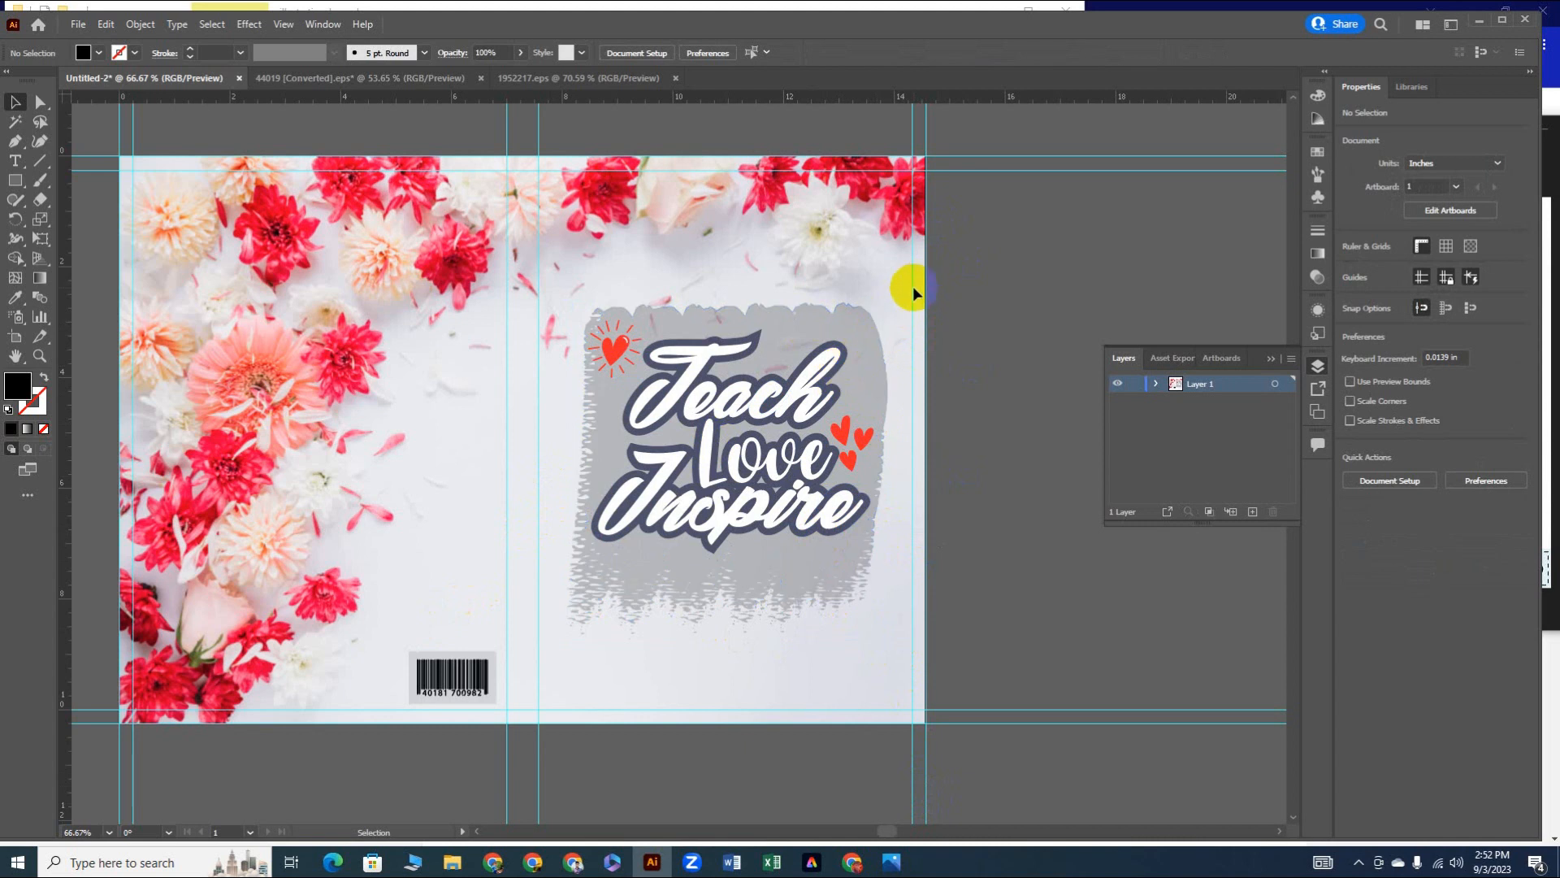
Step: Enlarge the three-heart cluster beside "Love" to about 0.88 x 1.29 in and set its opacity to 93%
{"action": "left_click_drag", "start_coordinate": [844, 429], "coordinate": [888, 471]}
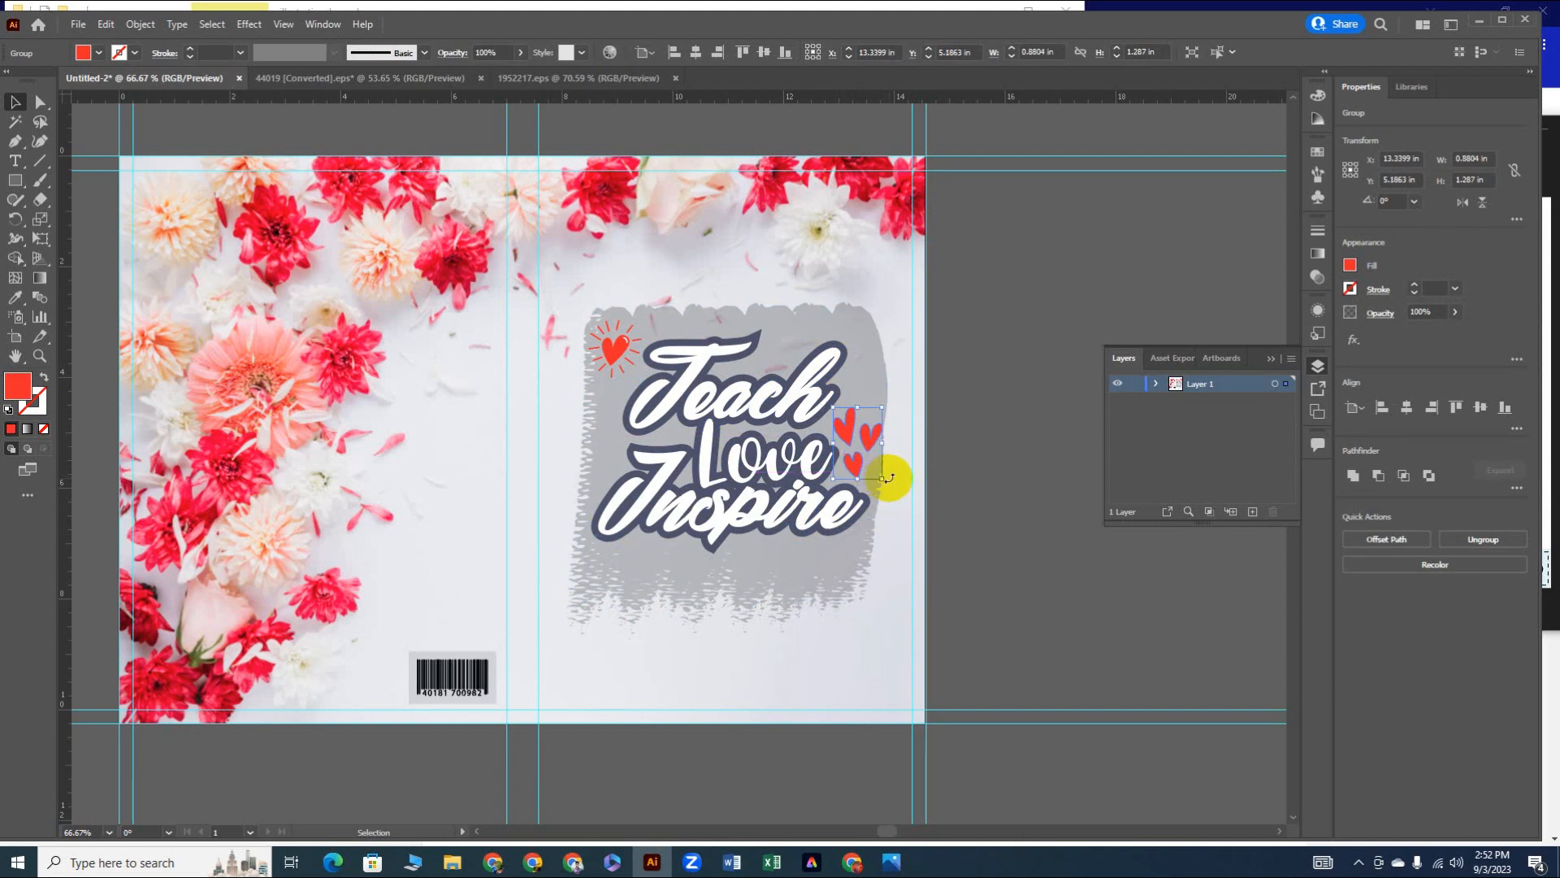
{"action": "left_click", "coordinate": [880, 372]}
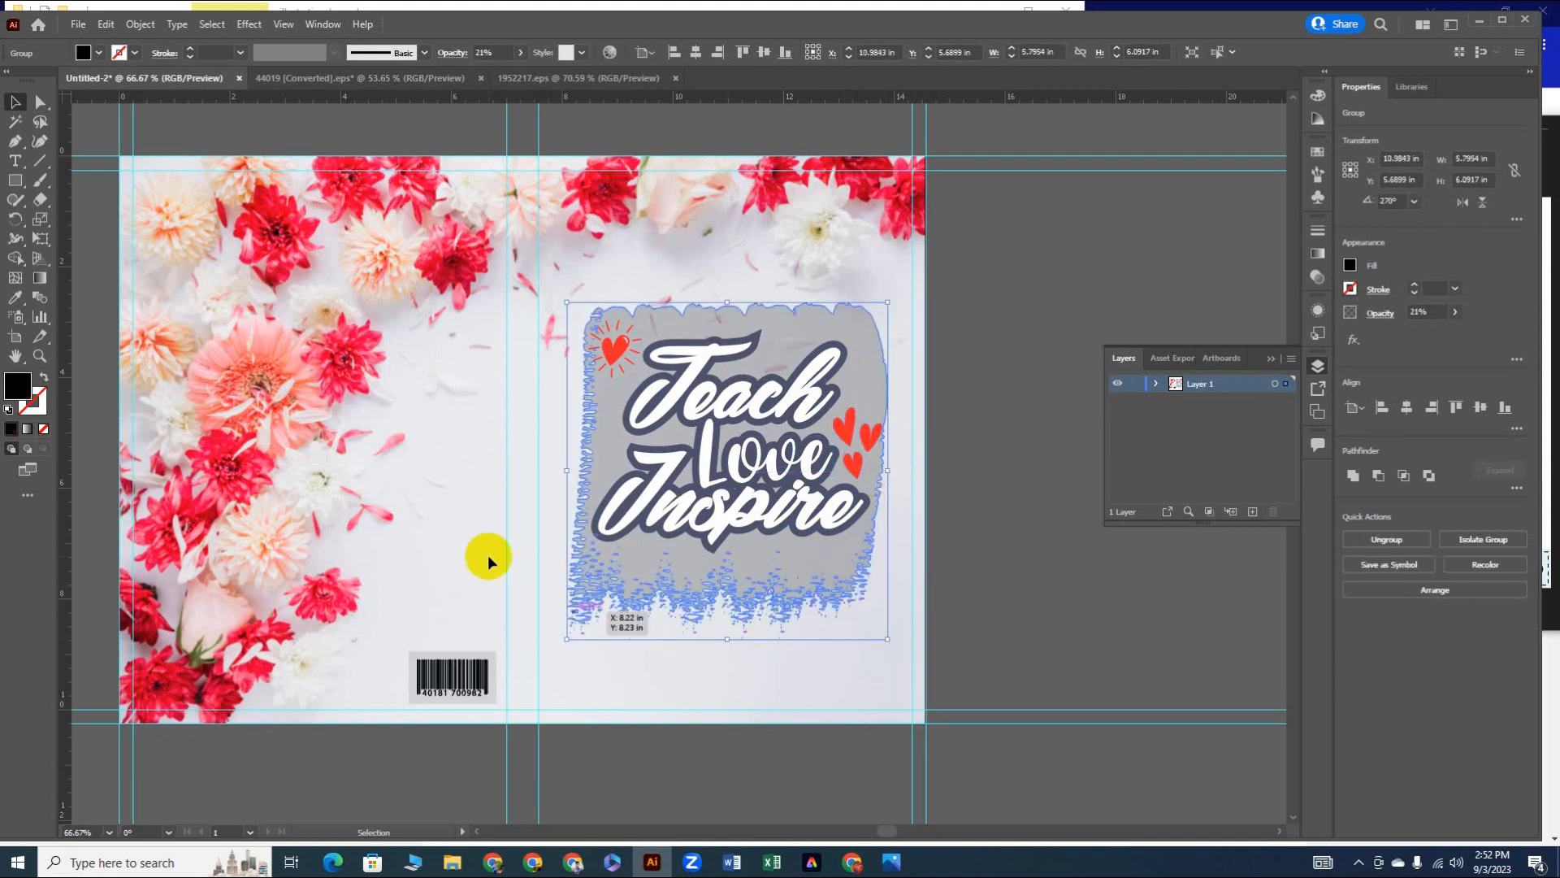
{"action": "left_click", "coordinate": [863, 446]}
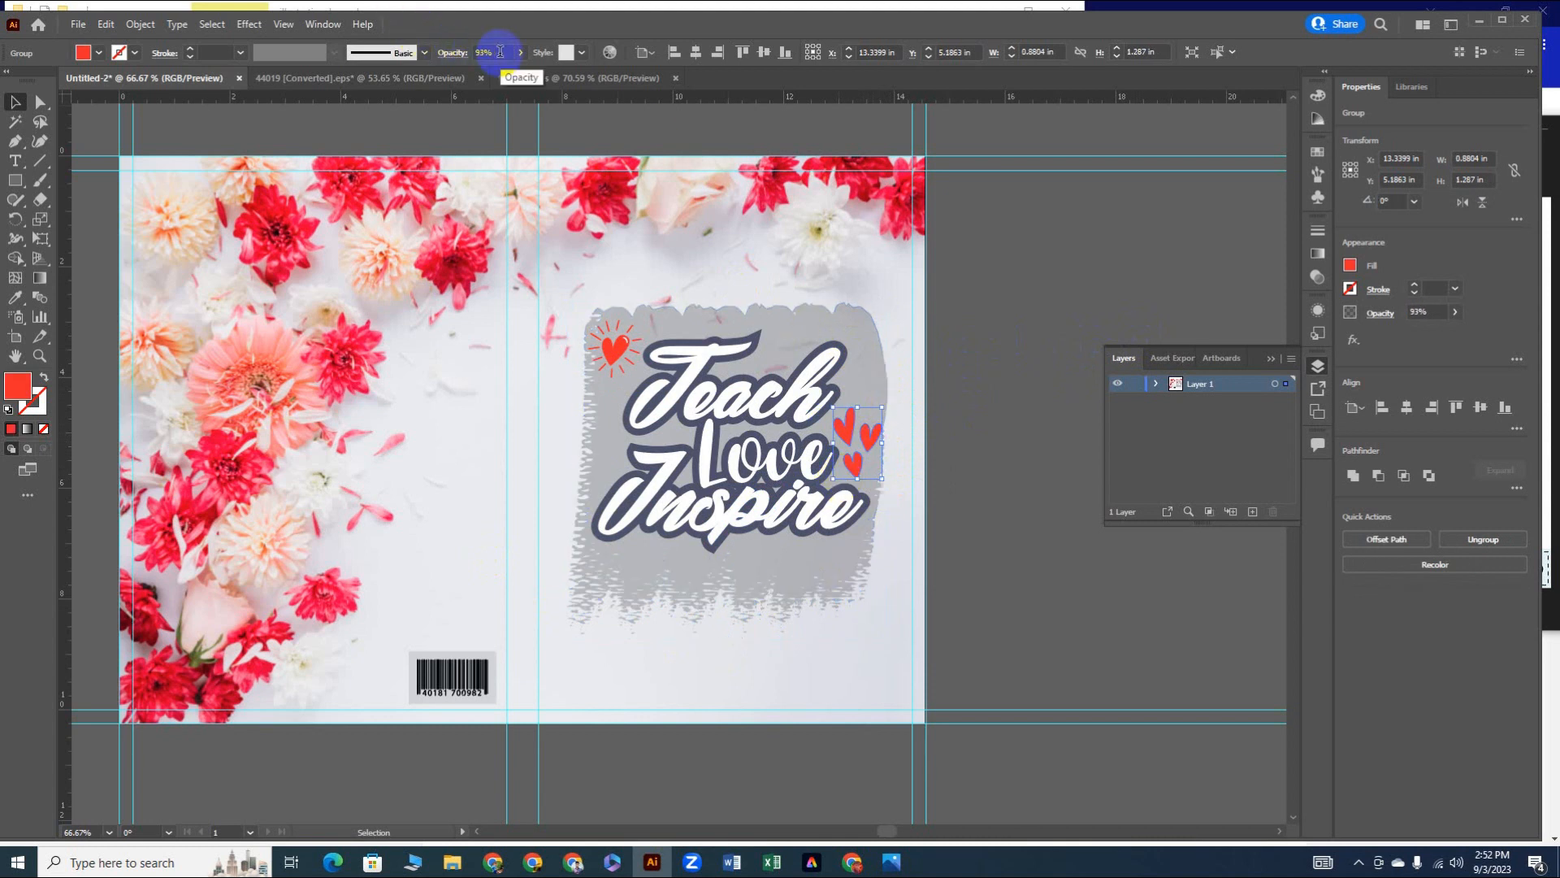
{"action": "left_click", "coordinate": [651, 259]}
{"action": "left_click", "coordinate": [606, 354]}
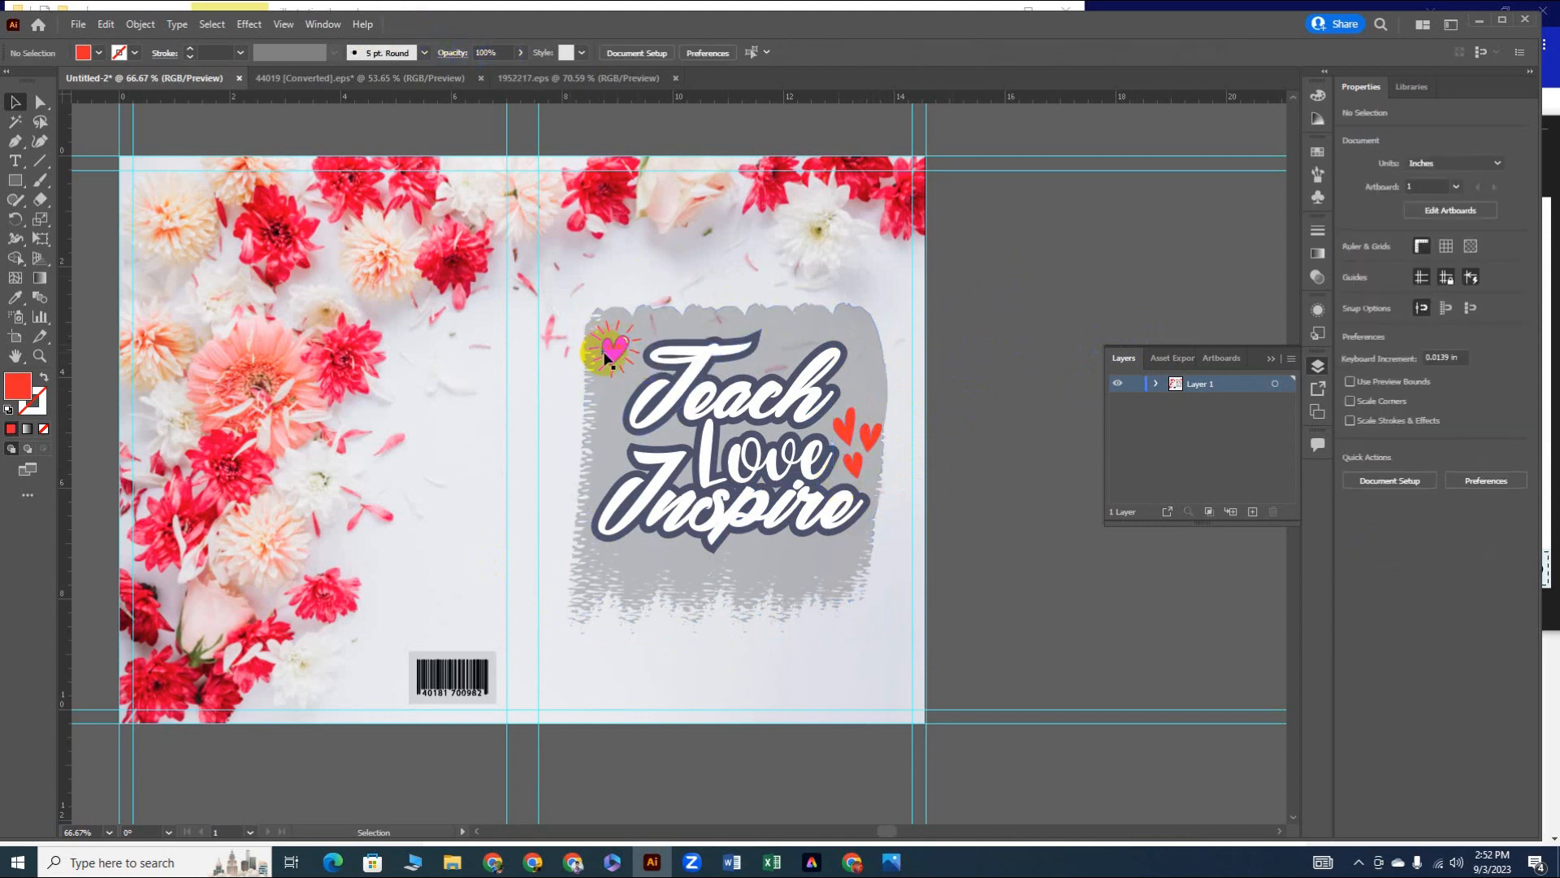
{"action": "scroll", "coordinate": [503, 51], "scroll_direction": "down", "scroll_amount": 2}
{"action": "left_click", "coordinate": [589, 284]}
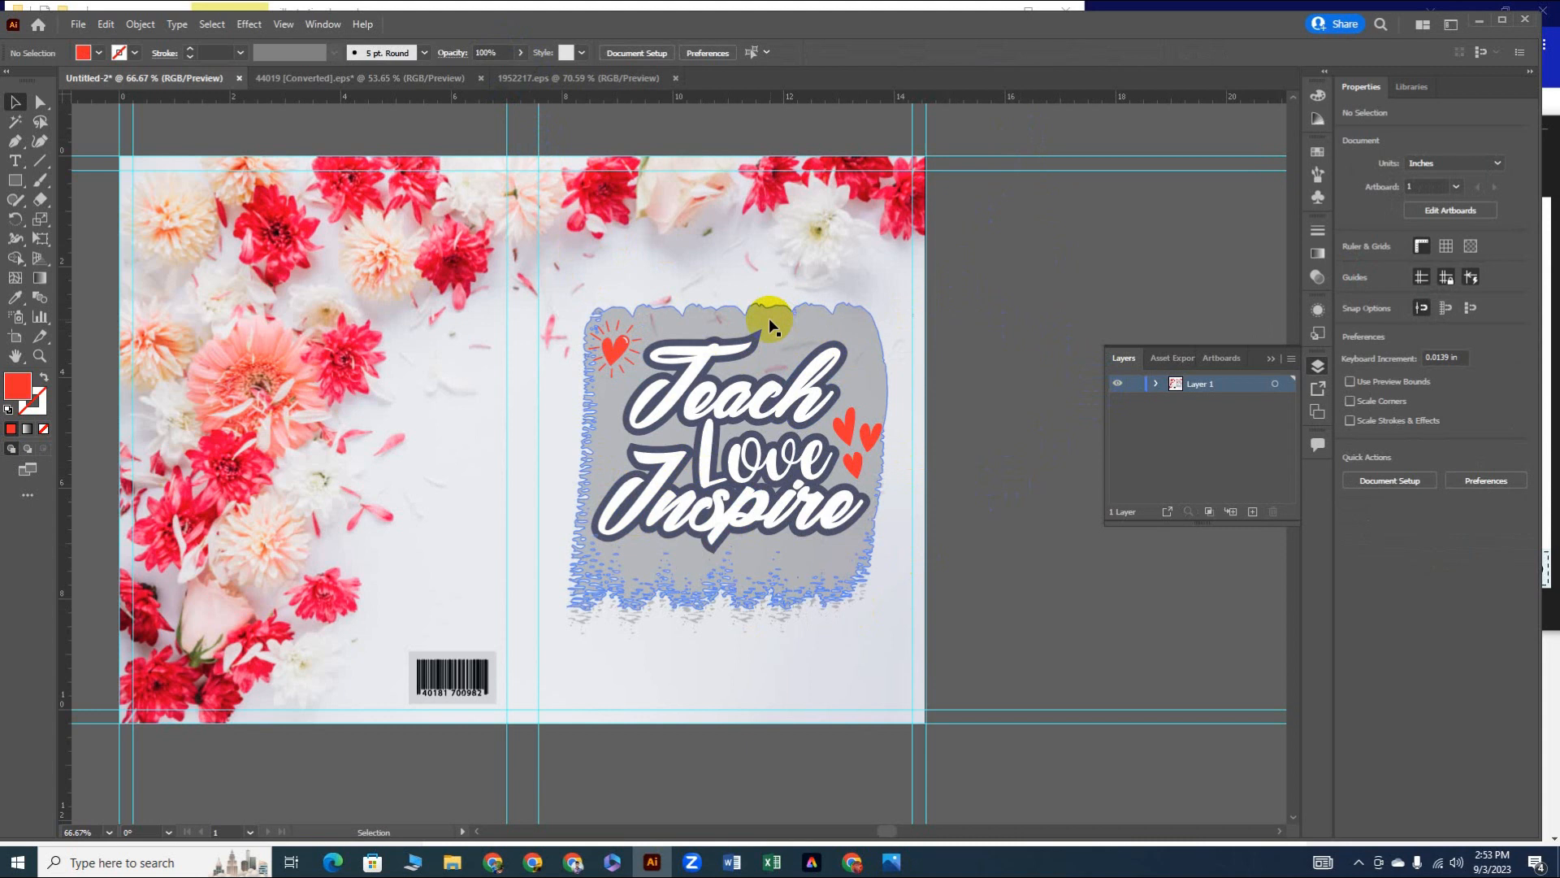
Step: Move the brush backdrop, title and hearts down together by about 0.26 in and shorten the backdrop slightly from its lower edge
{"action": "left_click_drag", "start_coordinate": [593, 293], "coordinate": [882, 602]}
{"action": "key", "text": "Down"}
{"action": "key", "text": "Down"}
{"action": "key", "text": "Down"}
{"action": "key", "text": "Down"}
{"action": "key", "text": "Down"}
{"action": "key", "text": "Down"}
{"action": "key", "text": "Down"}
{"action": "key", "text": "Down"}
{"action": "key", "text": "Down"}
{"action": "key", "text": "Down"}
{"action": "key", "text": "Down"}
{"action": "key", "text": "Down"}
{"action": "key", "text": "Down"}
{"action": "key", "text": "Down"}
{"action": "key", "text": "Down"}
{"action": "key", "text": "Down"}
{"action": "key", "text": "Down"}
{"action": "key", "text": "Down"}
{"action": "key", "text": "Down"}
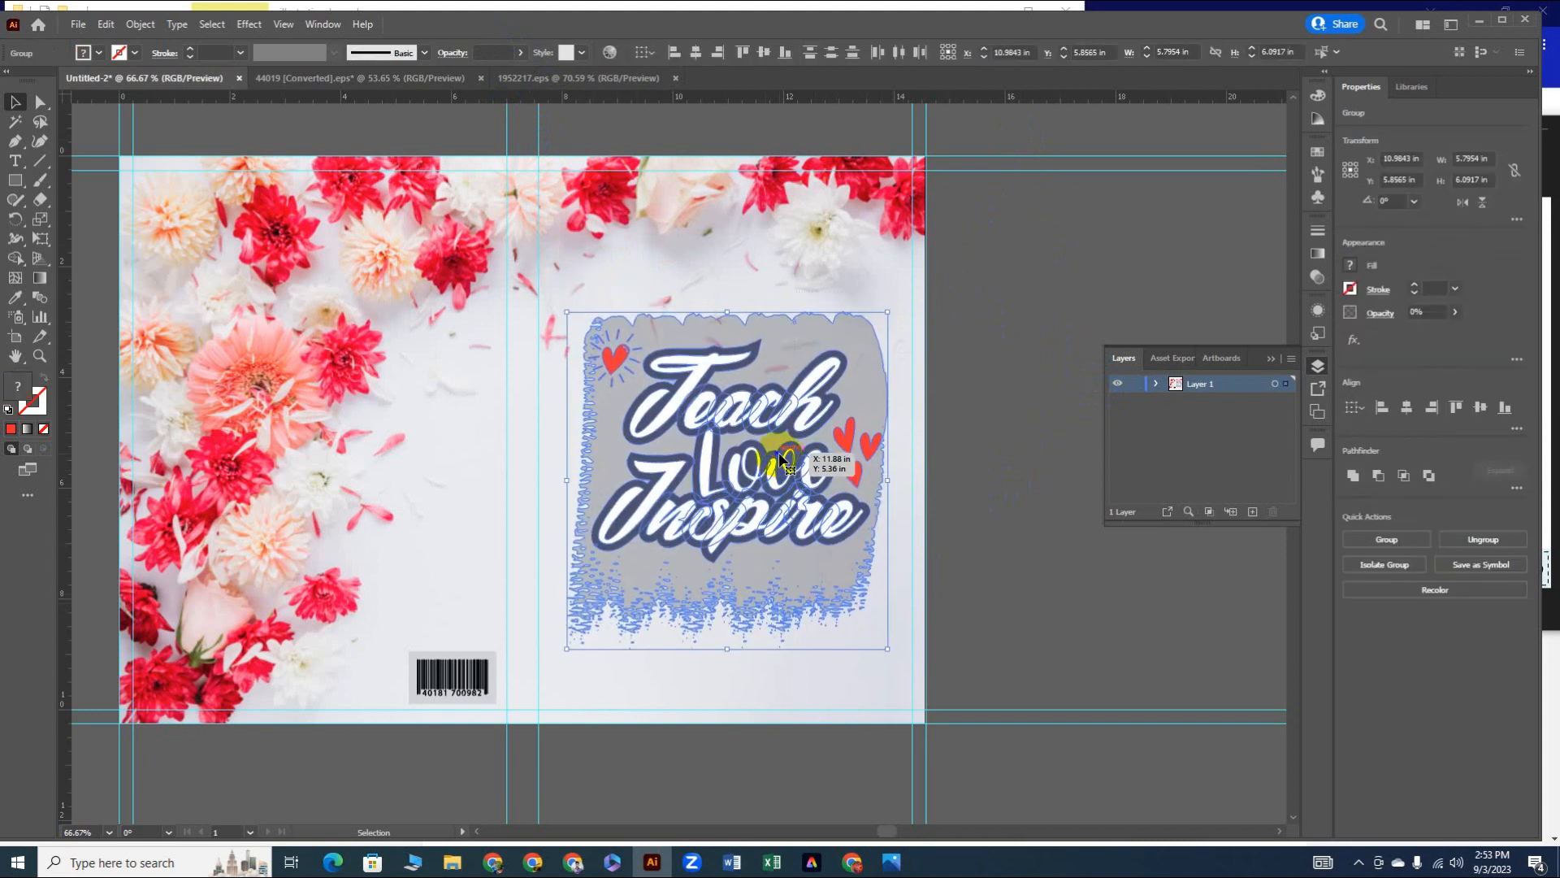
{"action": "left_click", "coordinate": [705, 270]}
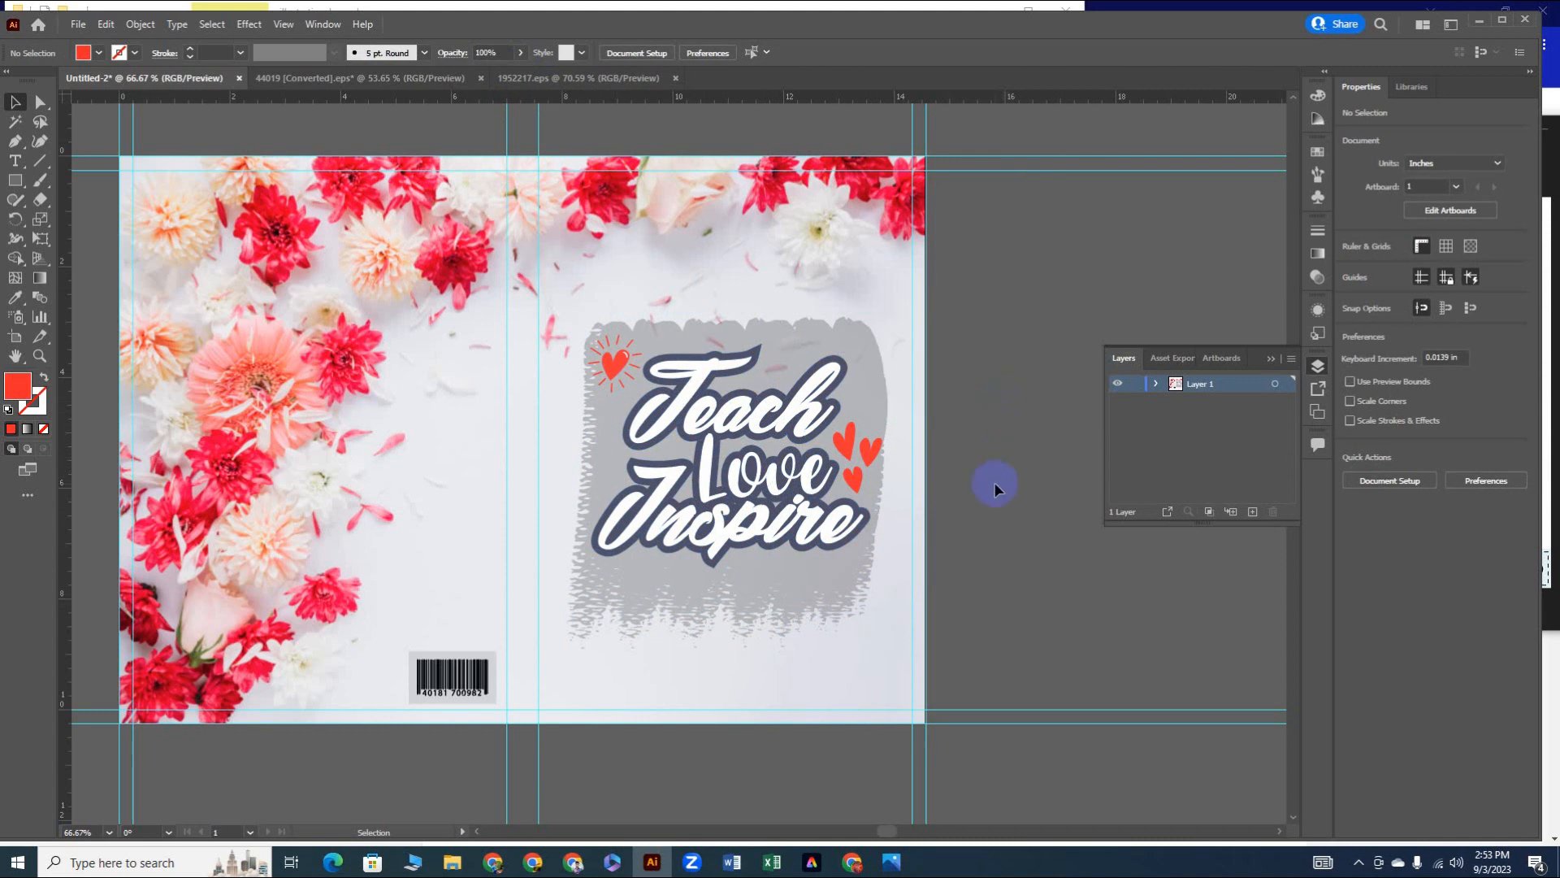
{"action": "left_click", "coordinate": [735, 595]}
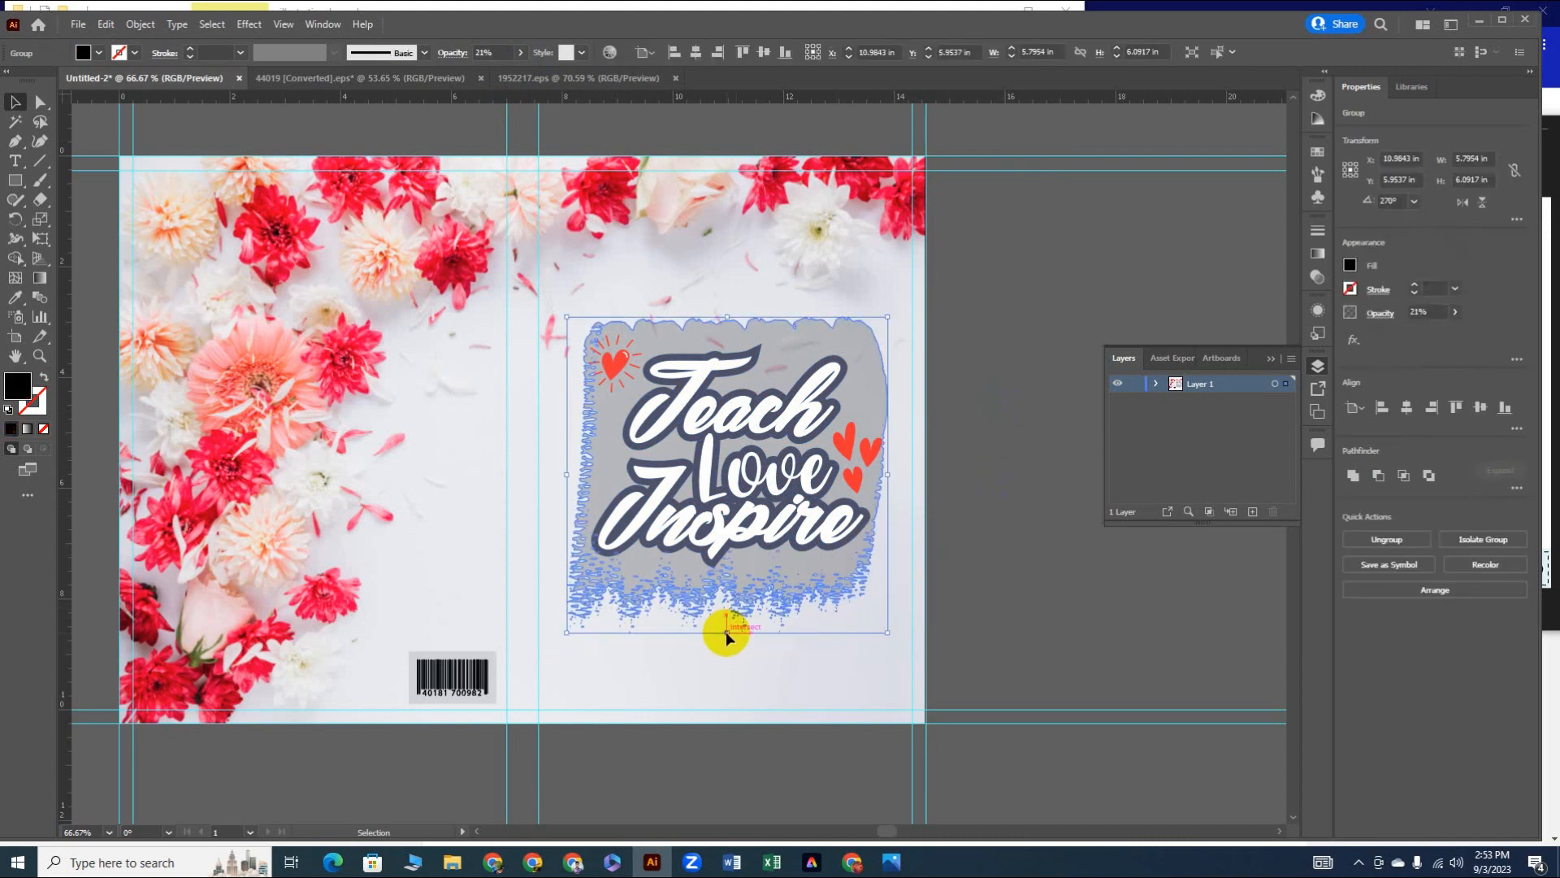
{"action": "left_click", "coordinate": [840, 669]}
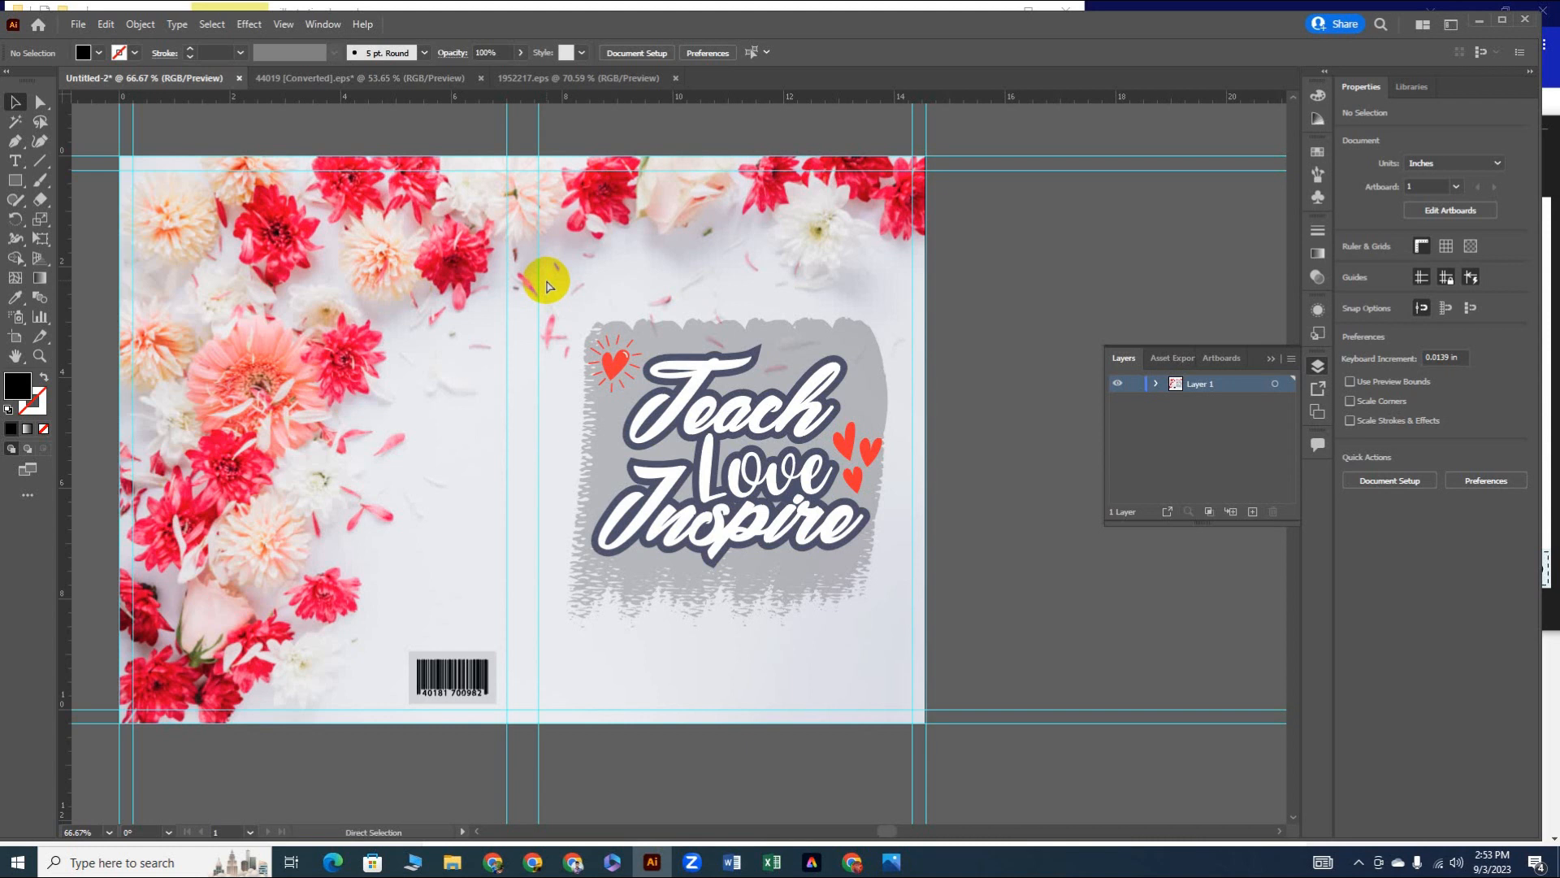
Step: Send the floral background image behind the full-cover black rectangle and set the rectangle's opacity to 22%
{"action": "left_click", "coordinate": [496, 413]}
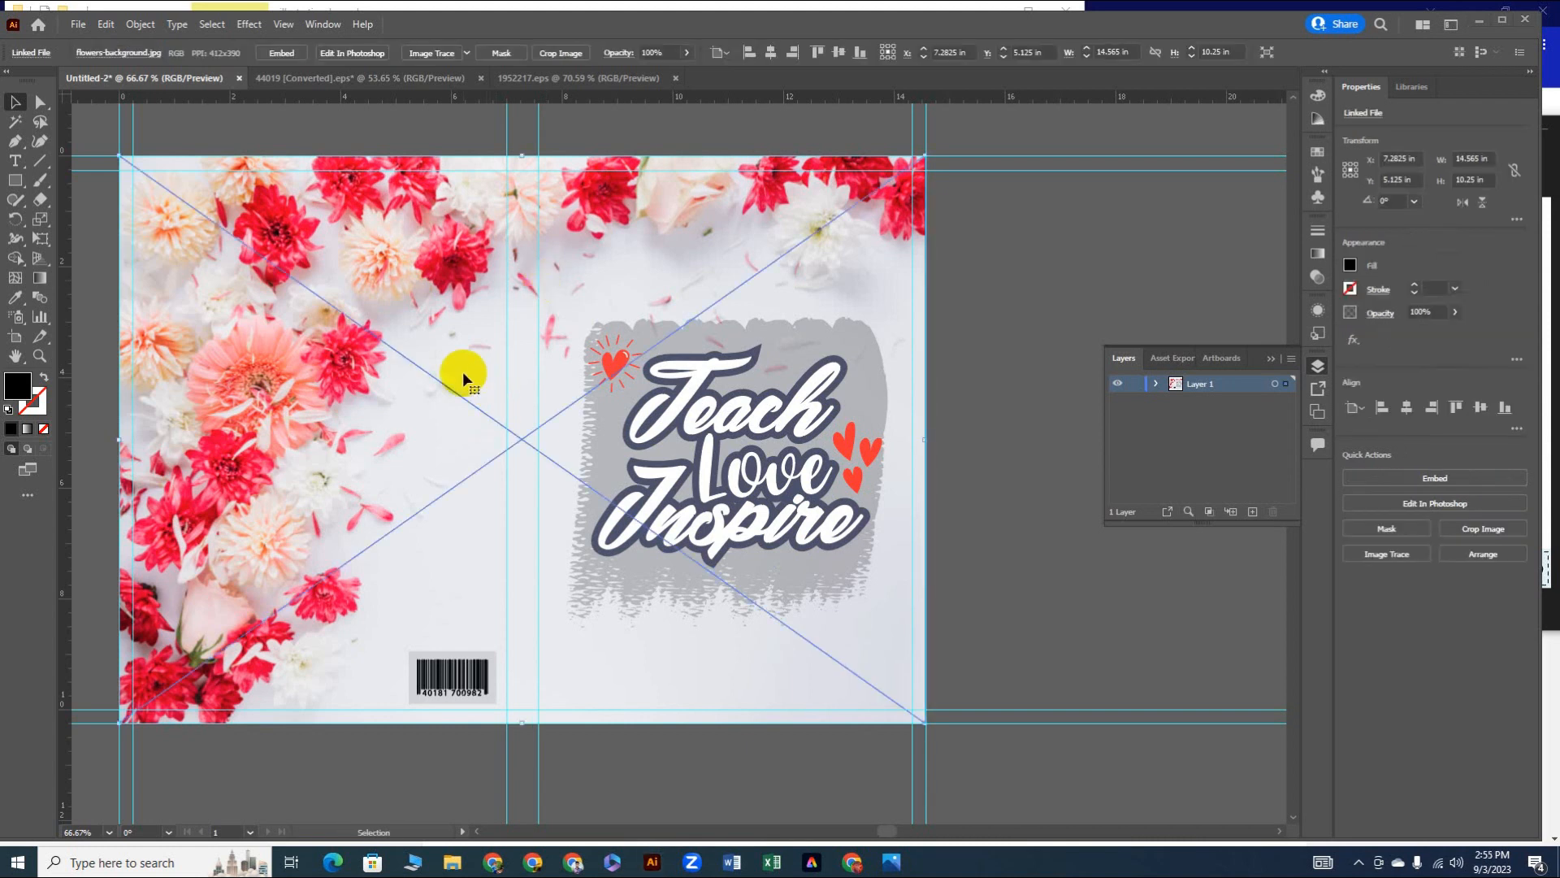
{"action": "key", "text": "v"}
{"action": "key", "text": "ctrl+["}
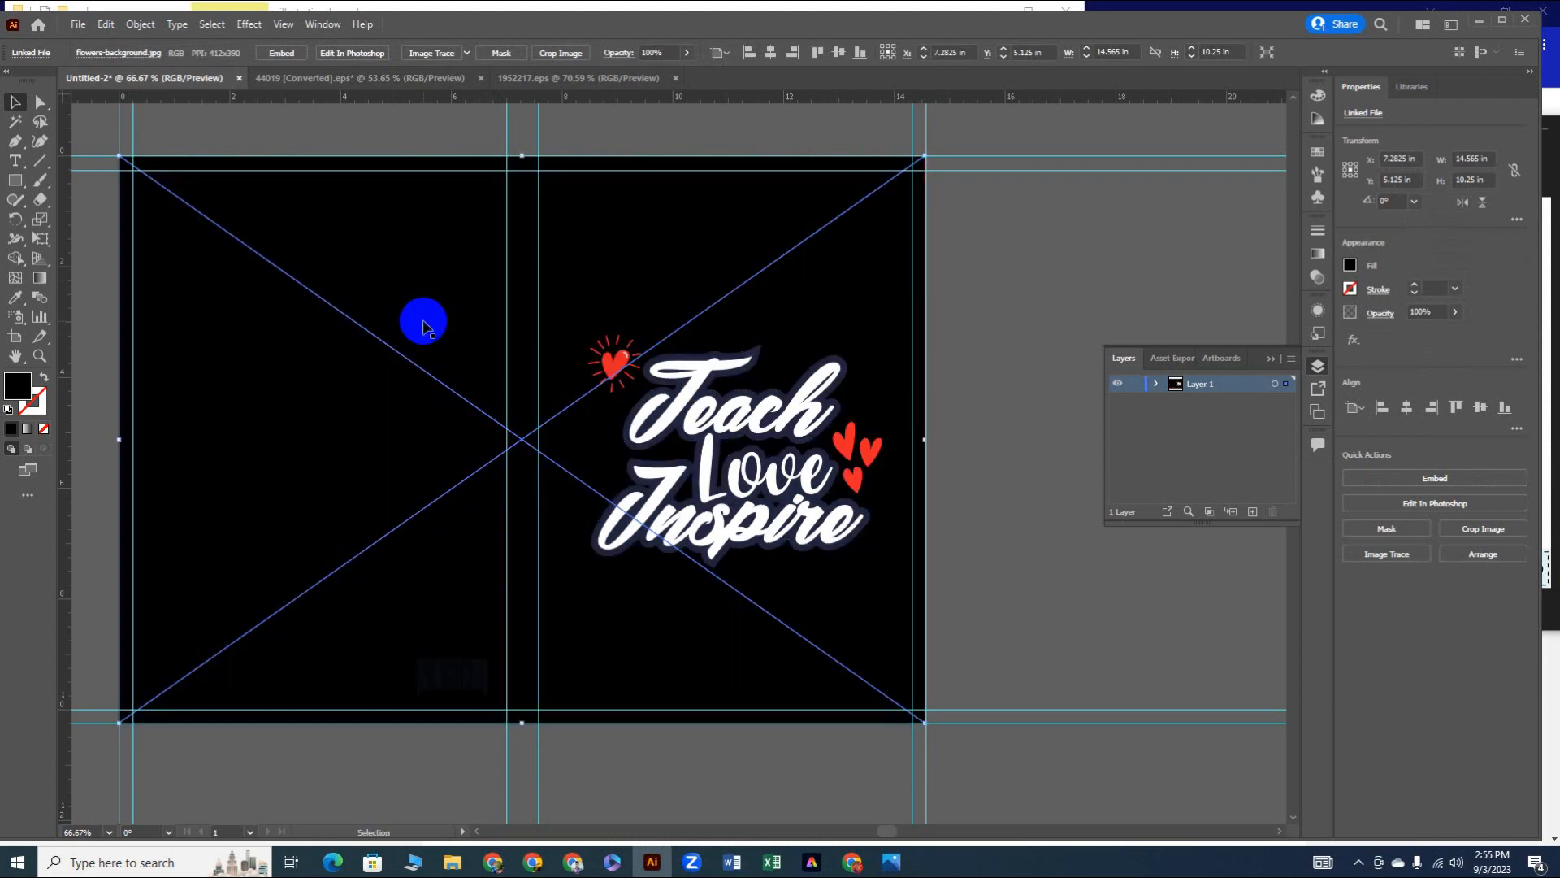
{"action": "left_click", "coordinate": [117, 265]}
{"action": "left_click", "coordinate": [192, 301]}
{"action": "left_click", "coordinate": [521, 52]}
{"action": "left_click_drag", "start_coordinate": [517, 73], "coordinate": [471, 81]}
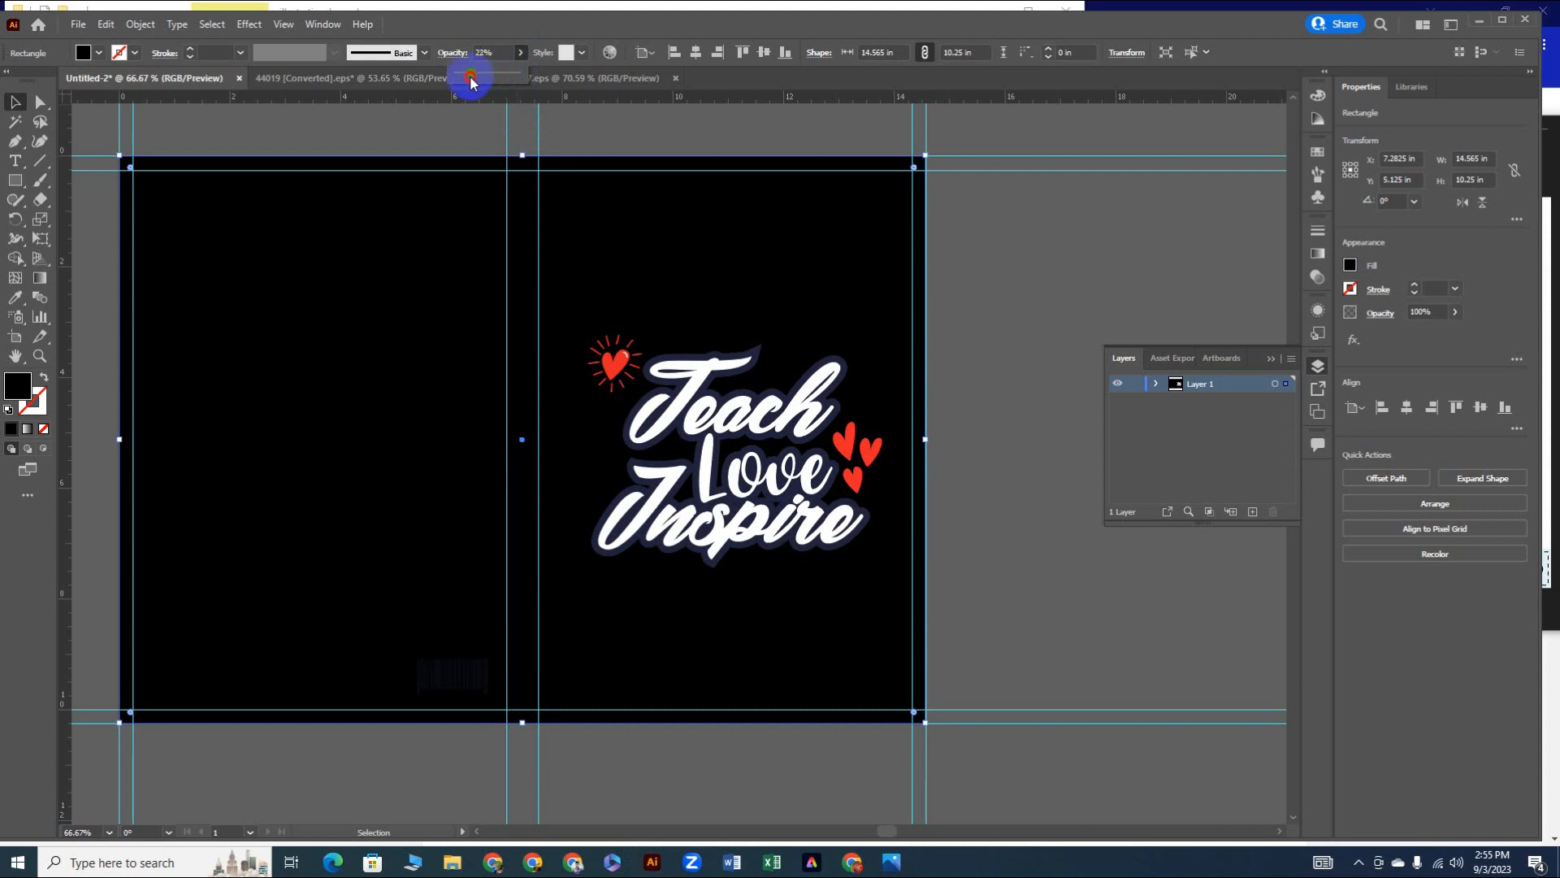
Step: Try a red fill on the full-cover overlay rectangle and settle on a blue fill
{"action": "left_click", "coordinate": [98, 52]}
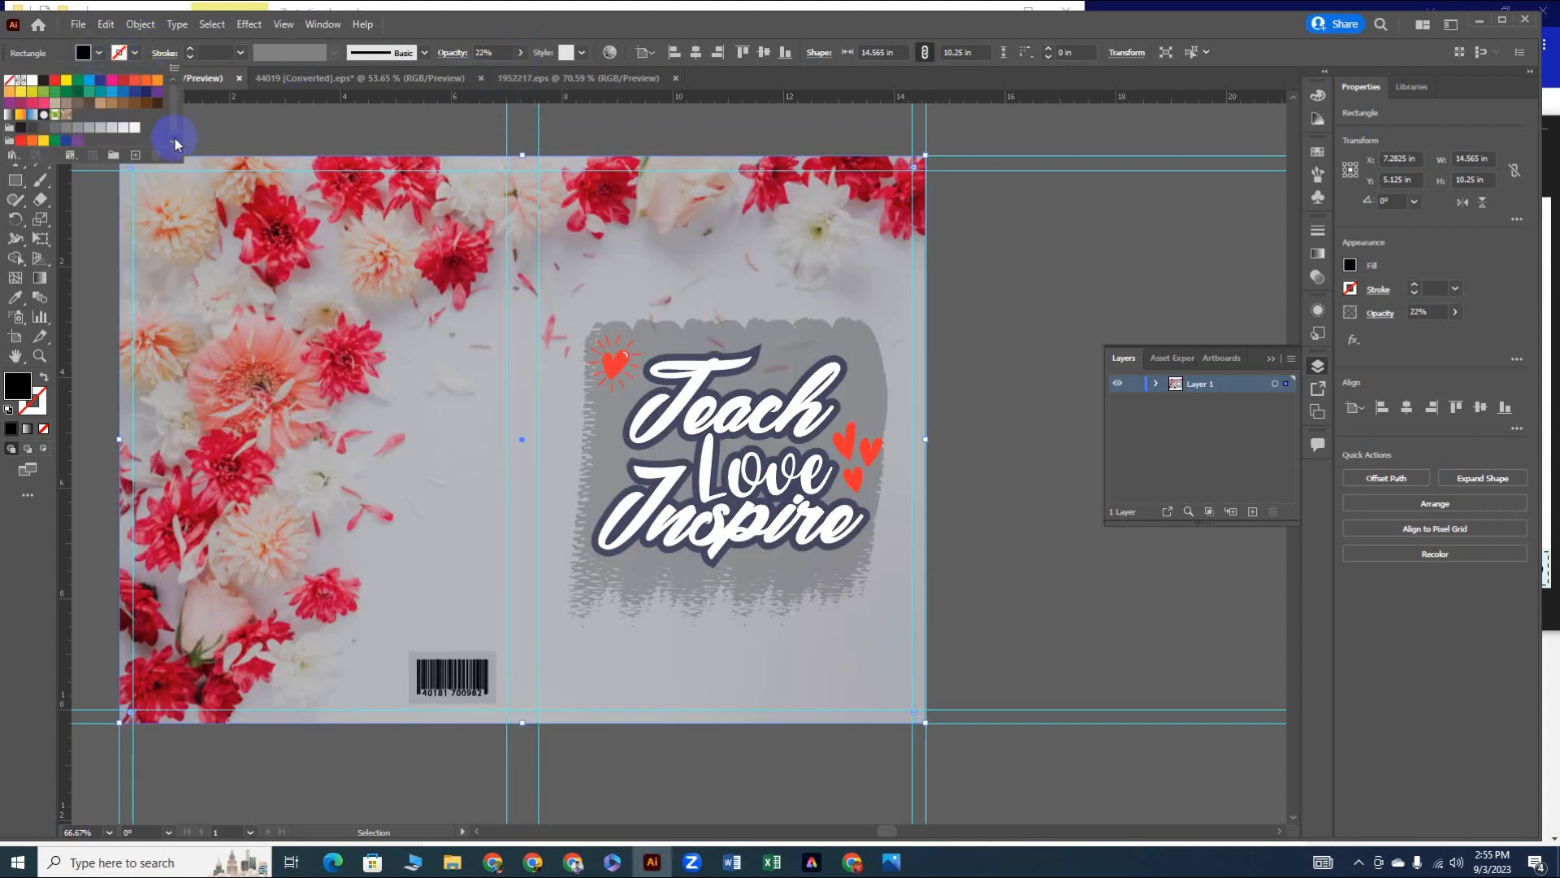
{"action": "left_click", "coordinate": [122, 81]}
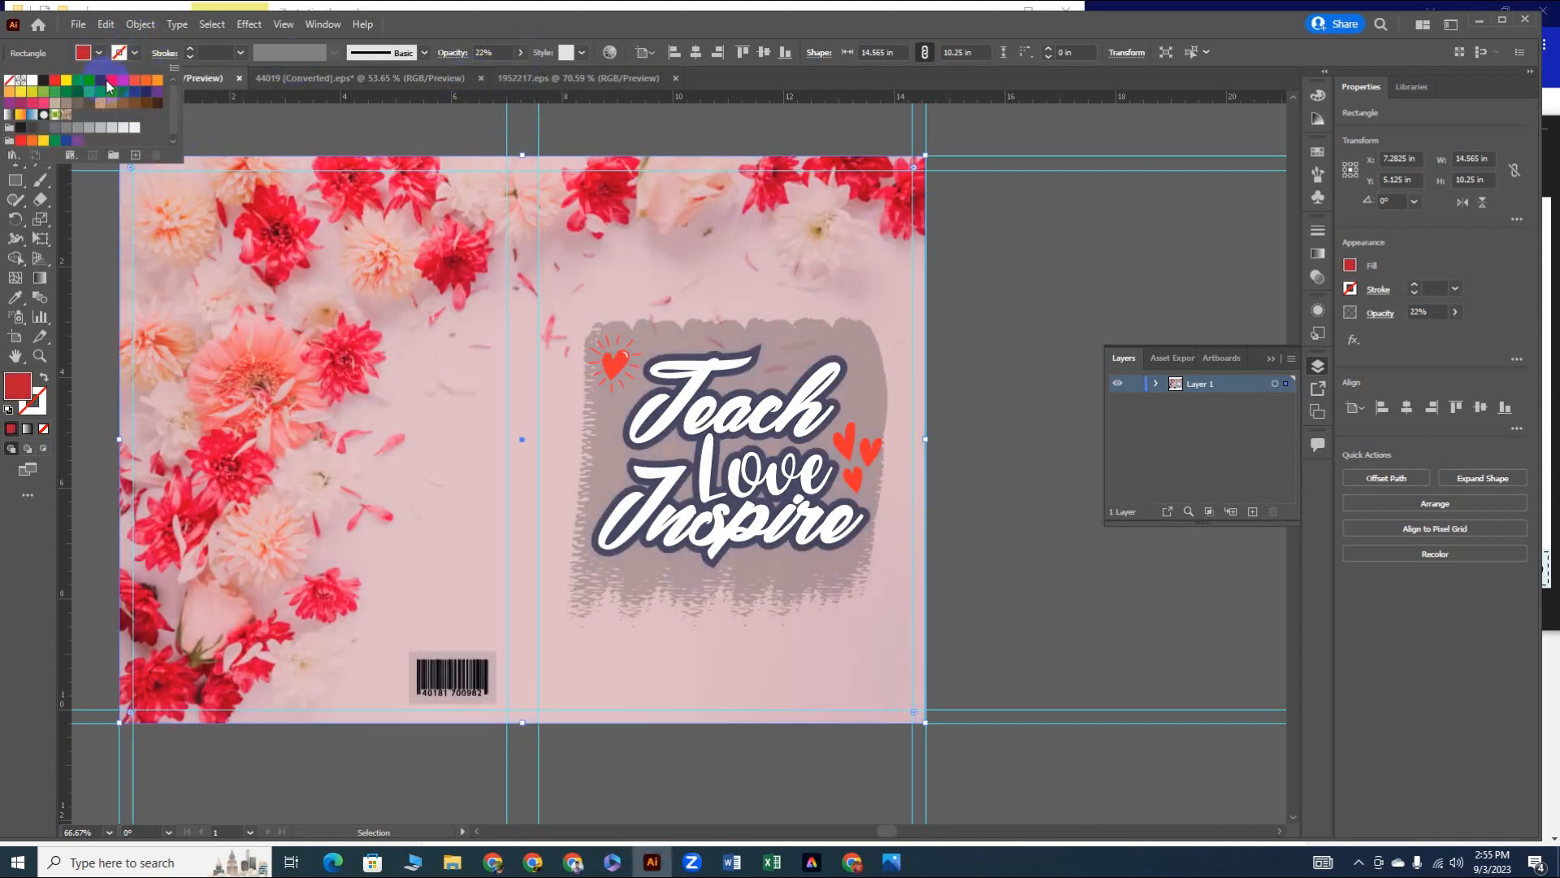
{"action": "left_click", "coordinate": [147, 93]}
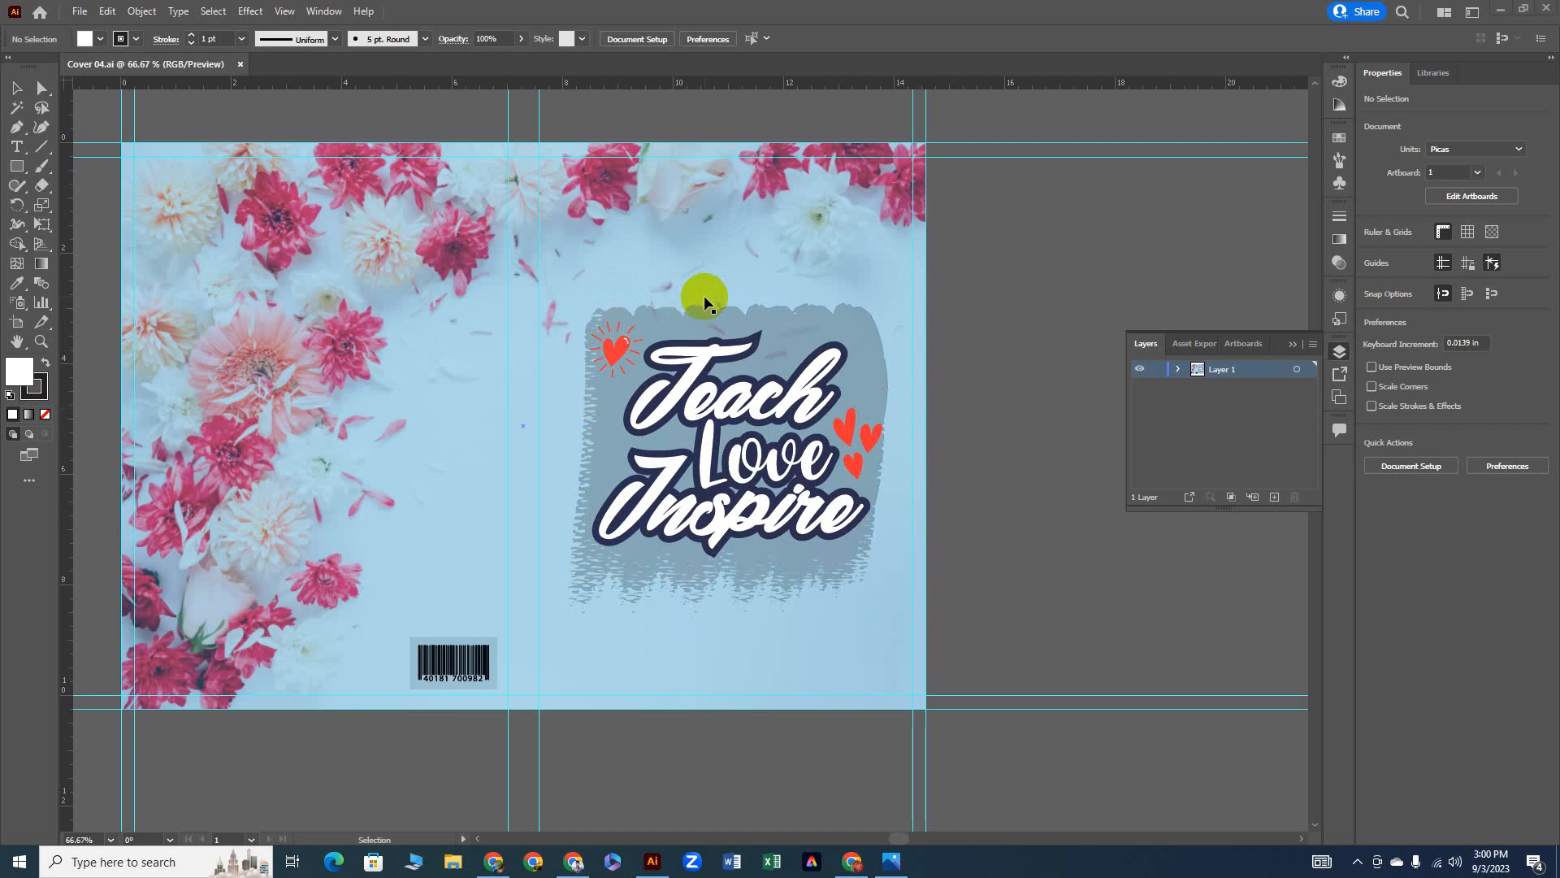
Step: Draw a rectangle about 0.57 x 10.25 in over the spine between its guides and remove its stroke
{"action": "key", "text": "m"}
{"action": "left_click_drag", "start_coordinate": [508, 144], "coordinate": [539, 708]}
{"action": "left_click", "coordinate": [137, 39]}
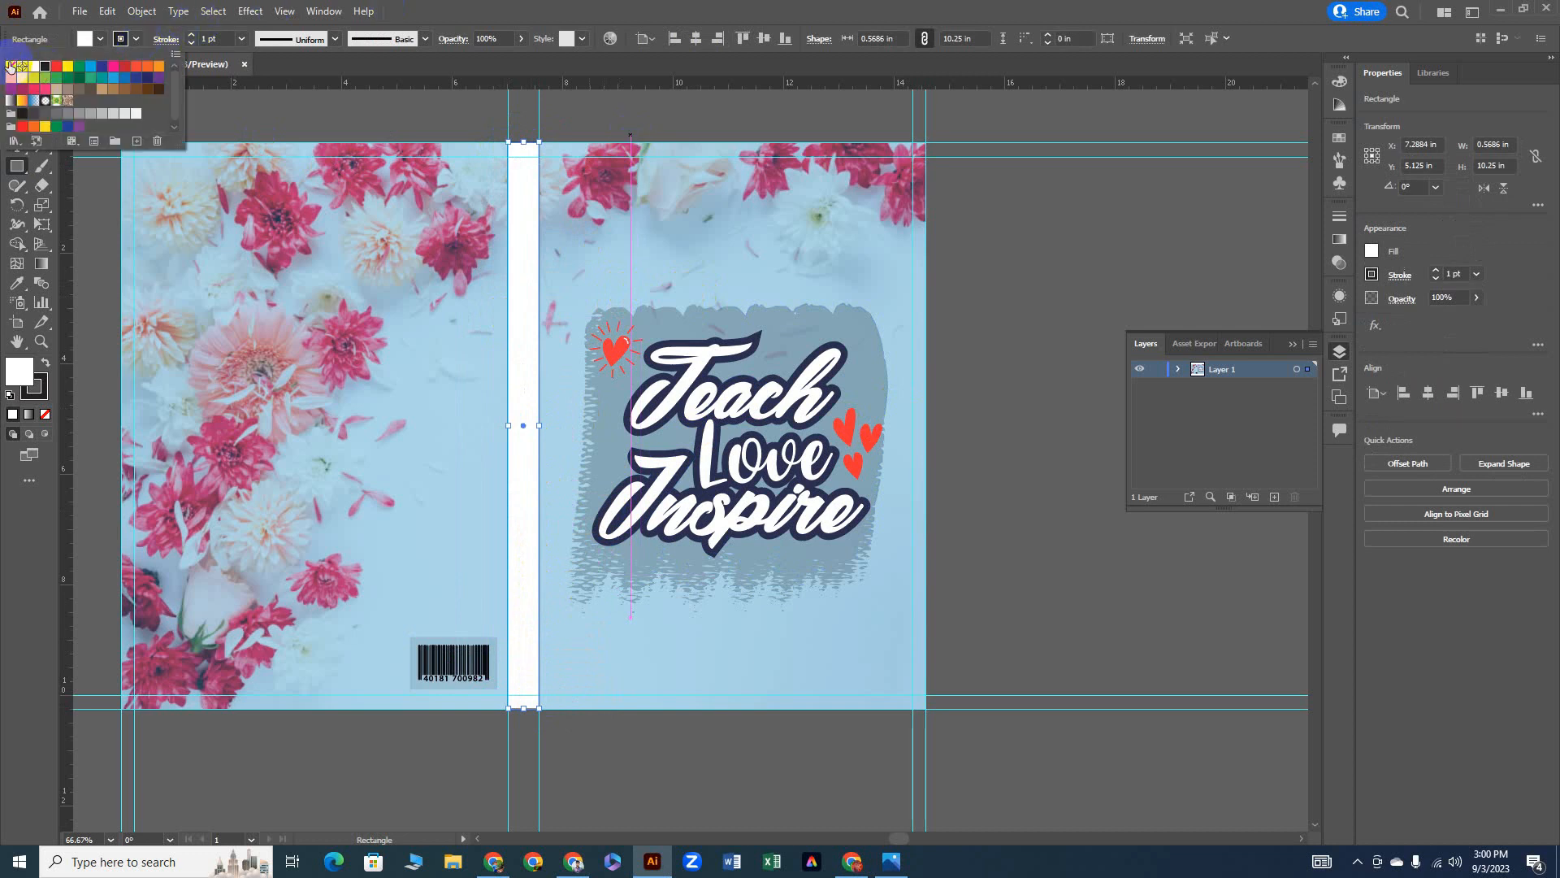
{"action": "left_click", "coordinate": [11, 67]}
{"action": "left_click", "coordinate": [101, 40]}
{"action": "left_click", "coordinate": [99, 39]}
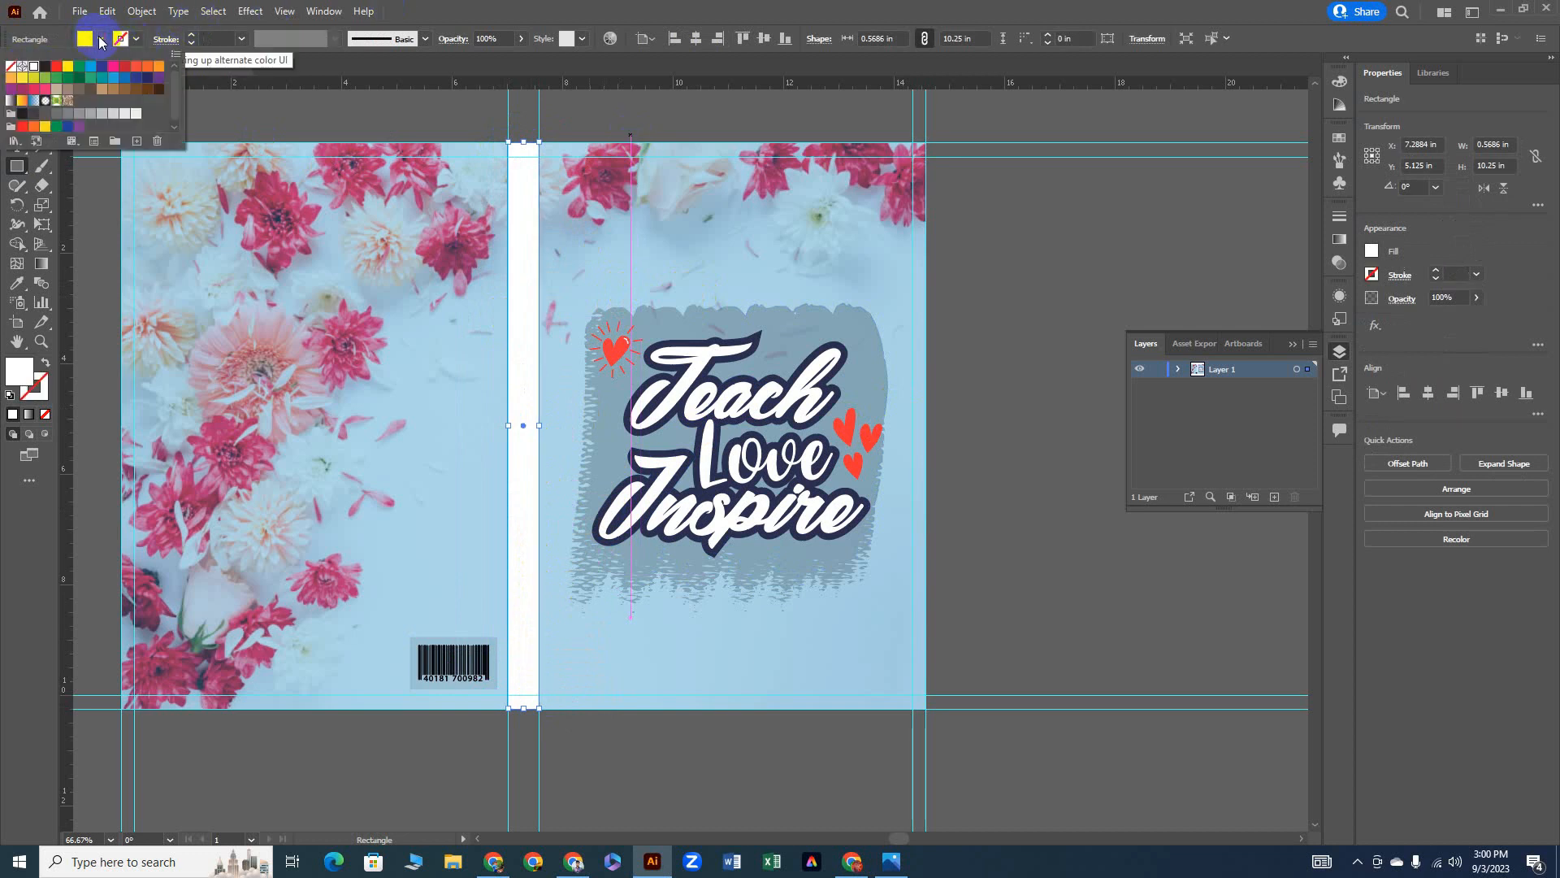
Step: Set the spine rectangle's opacity to 31% and its fill to dark navy blue
{"action": "left_click", "coordinate": [521, 38]}
{"action": "left_click_drag", "start_coordinate": [524, 59], "coordinate": [485, 61]}
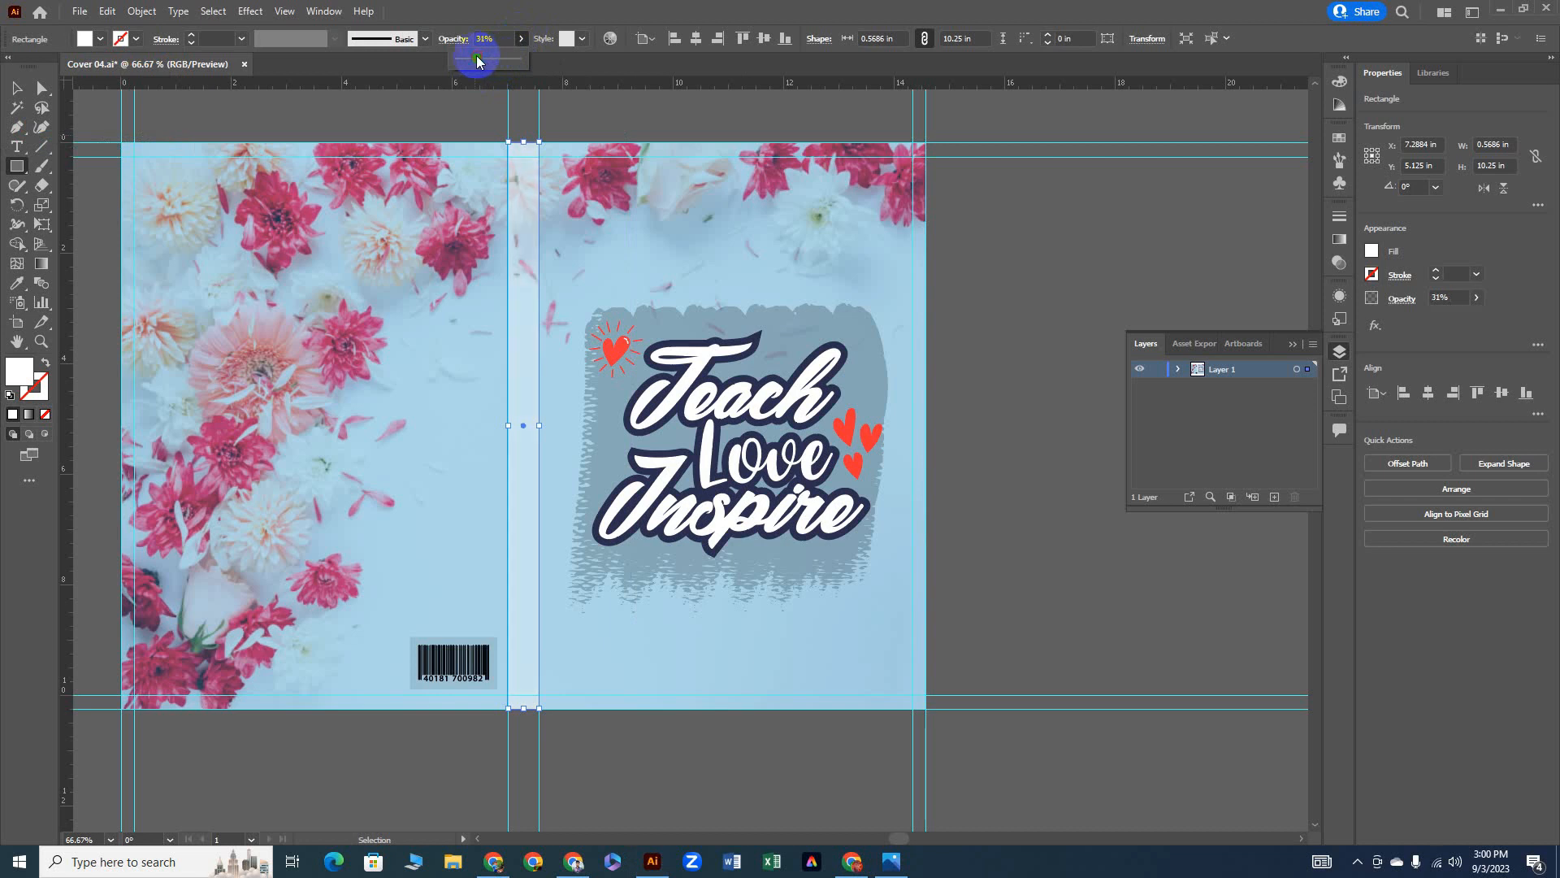
{"action": "left_click", "coordinate": [101, 39]}
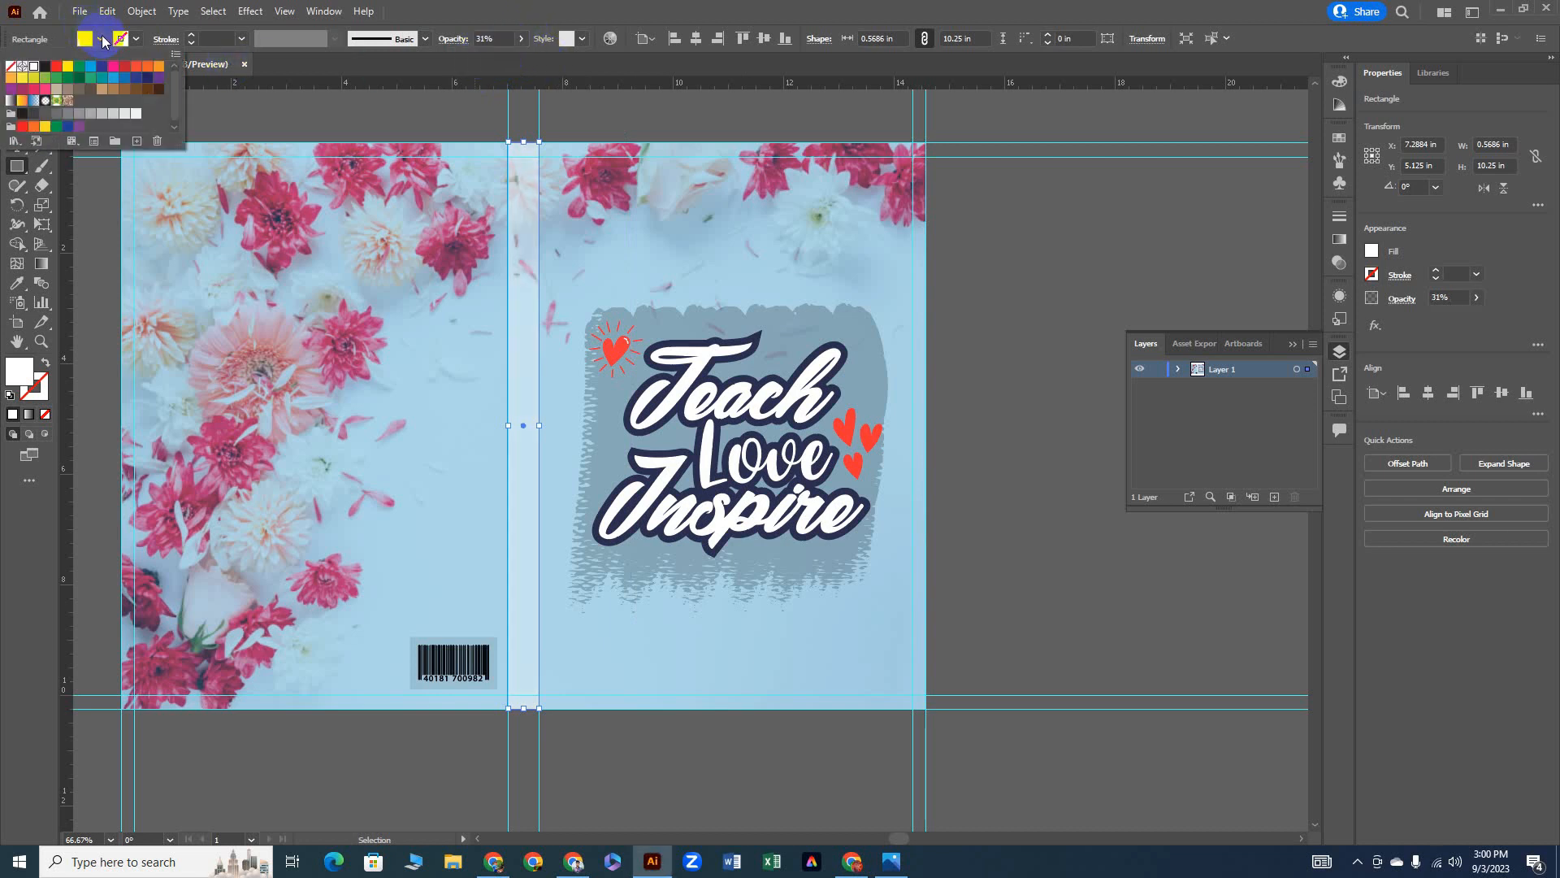
{"action": "left_click", "coordinate": [151, 76]}
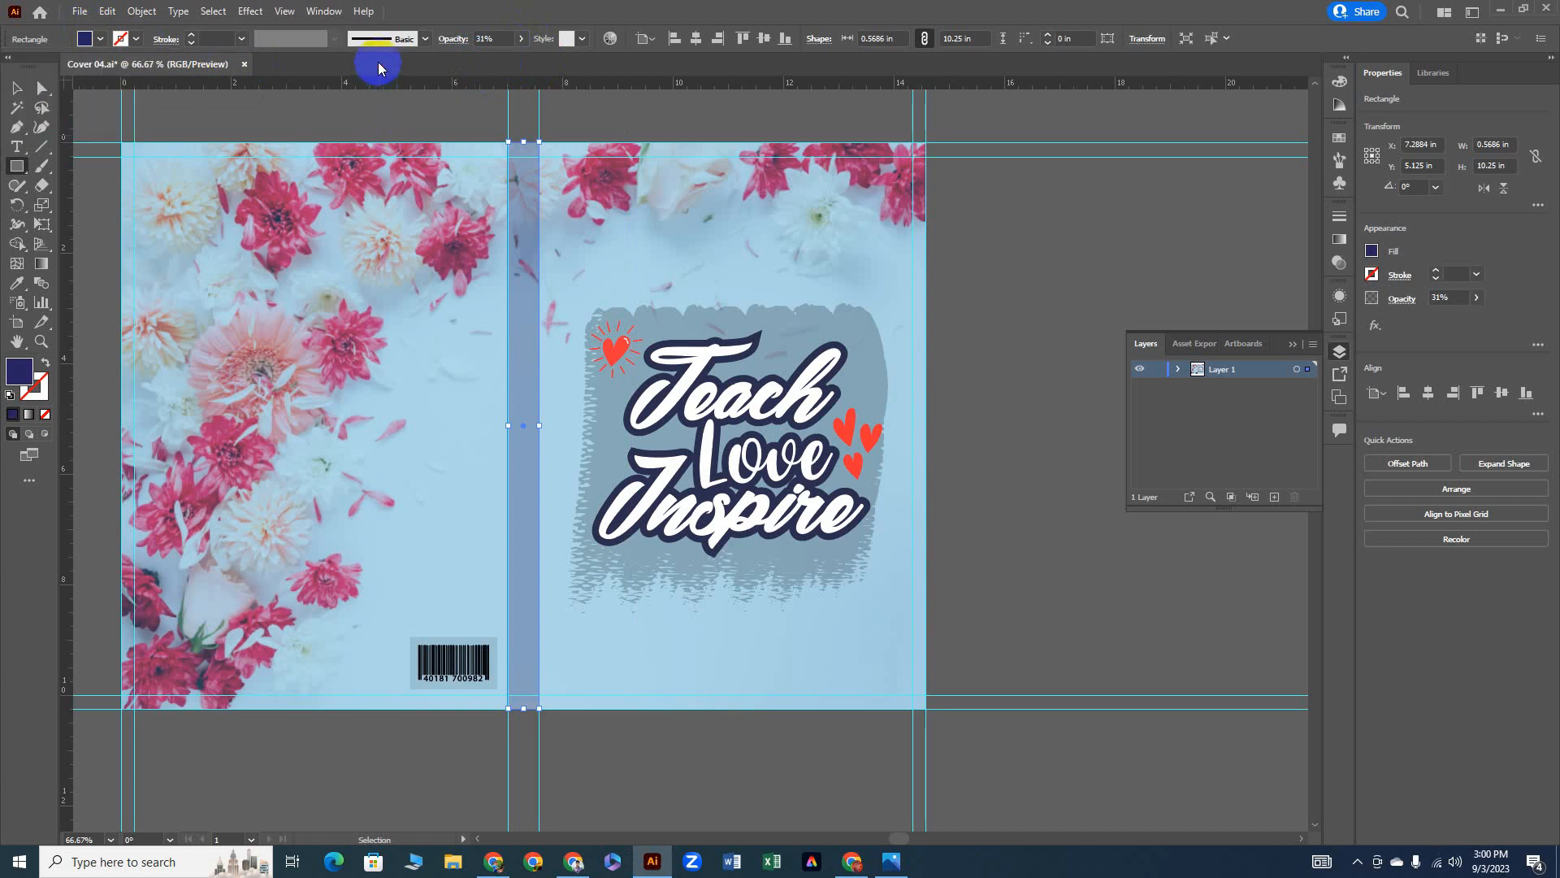
{"action": "left_click", "coordinate": [17, 88]}
{"action": "left_click", "coordinate": [687, 230]}
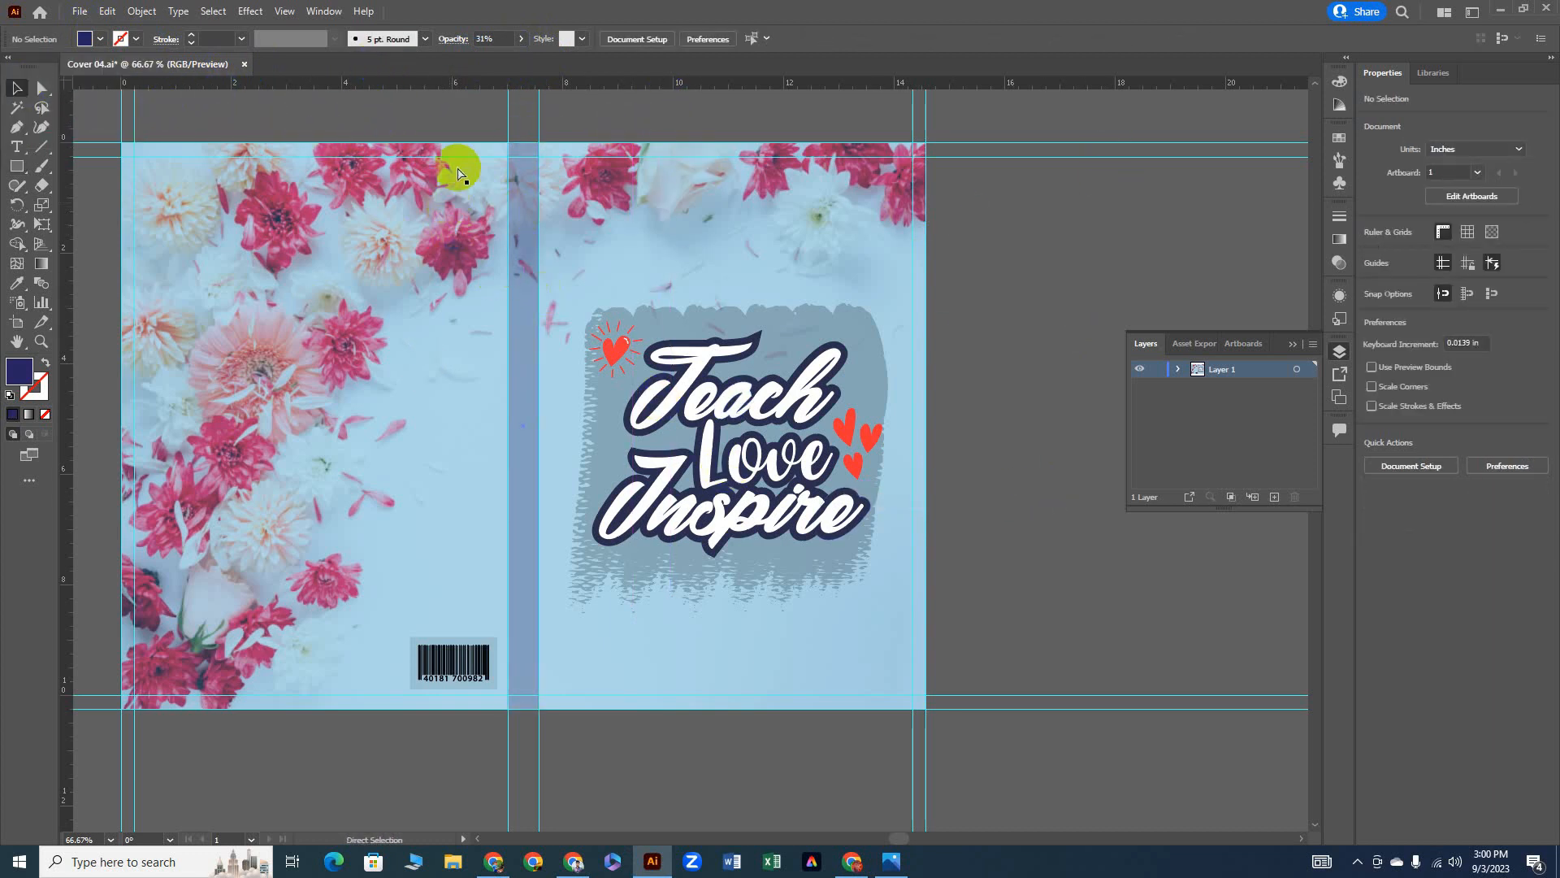
Step: Delete the old Cover 04-01 from the Desktop and export the cover there as JPEG "Cover 04-01", RGB, maximum quality 10, 300 ppi
{"action": "left_click", "coordinate": [79, 11]}
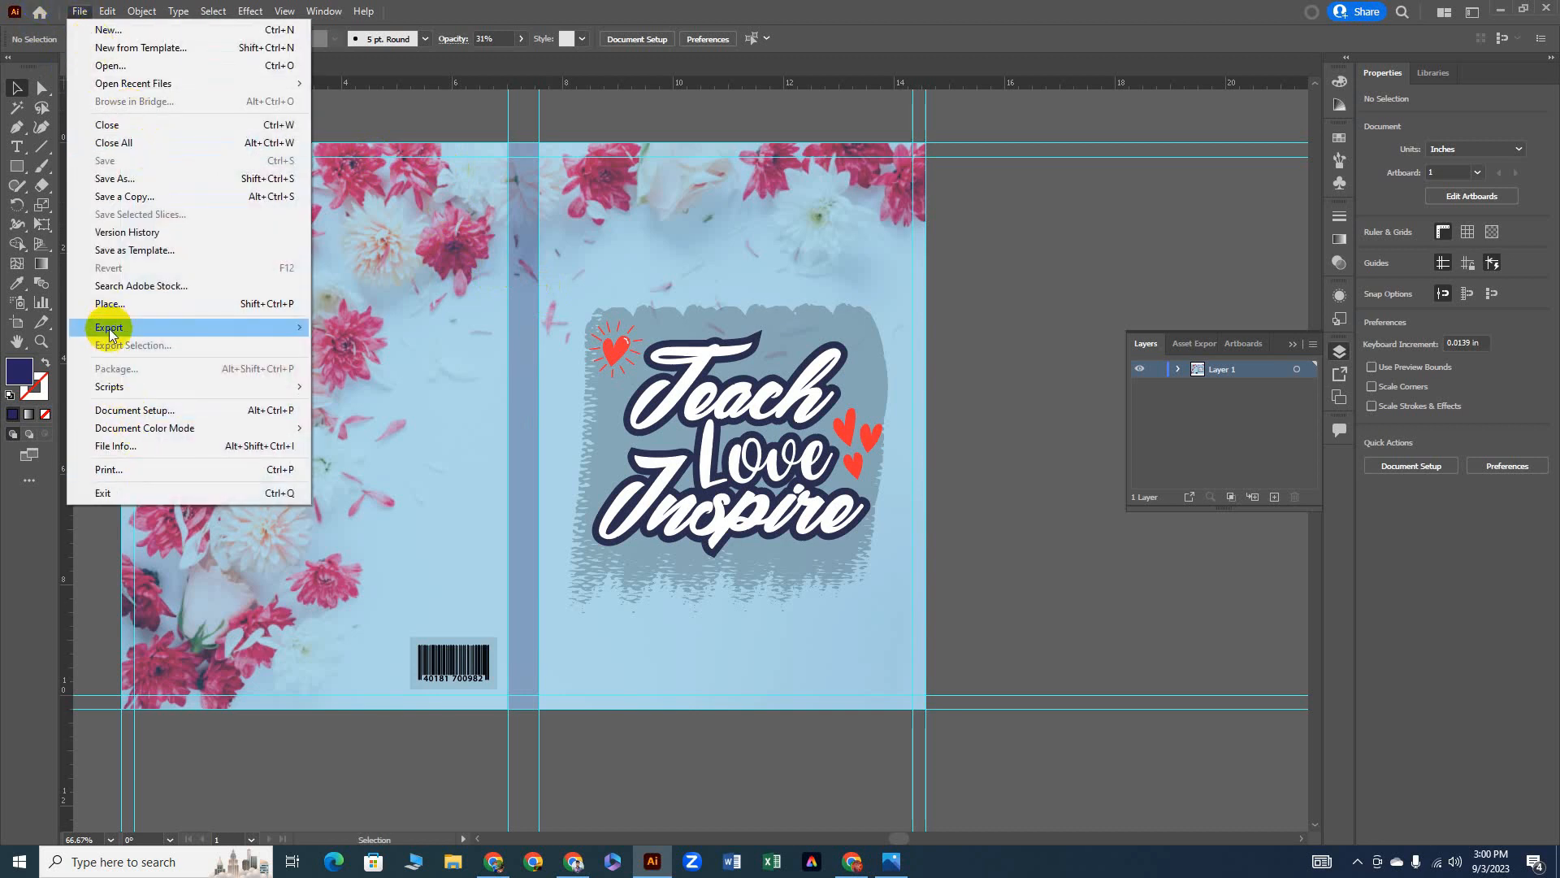
{"action": "mouse_move", "coordinate": [123, 329]}
{"action": "left_click", "coordinate": [342, 344]}
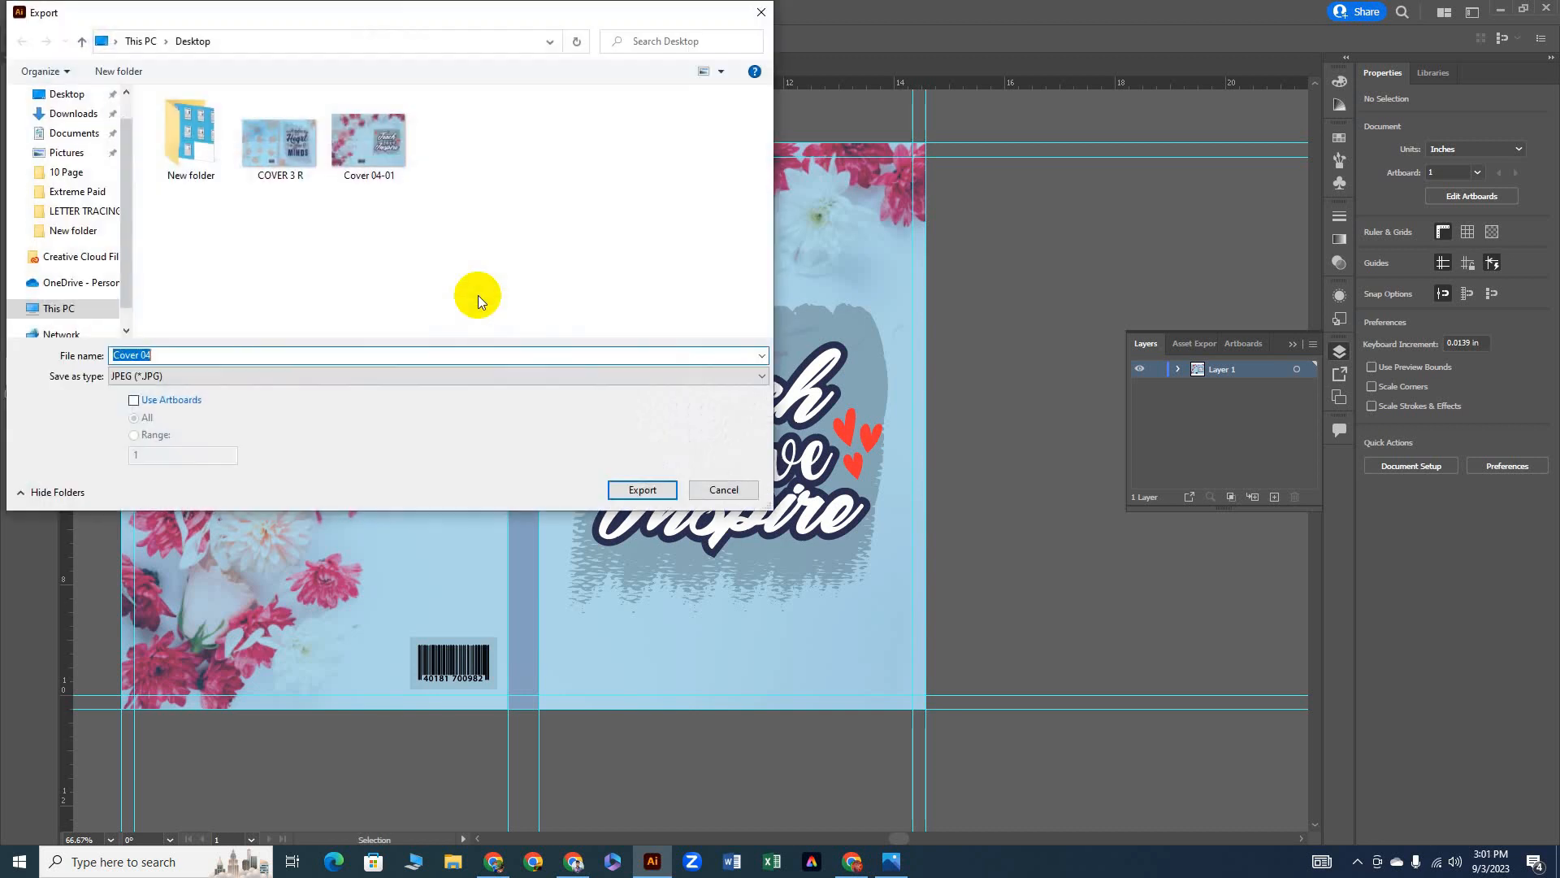
{"action": "left_click", "coordinate": [392, 158]}
{"action": "key", "text": "Delete"}
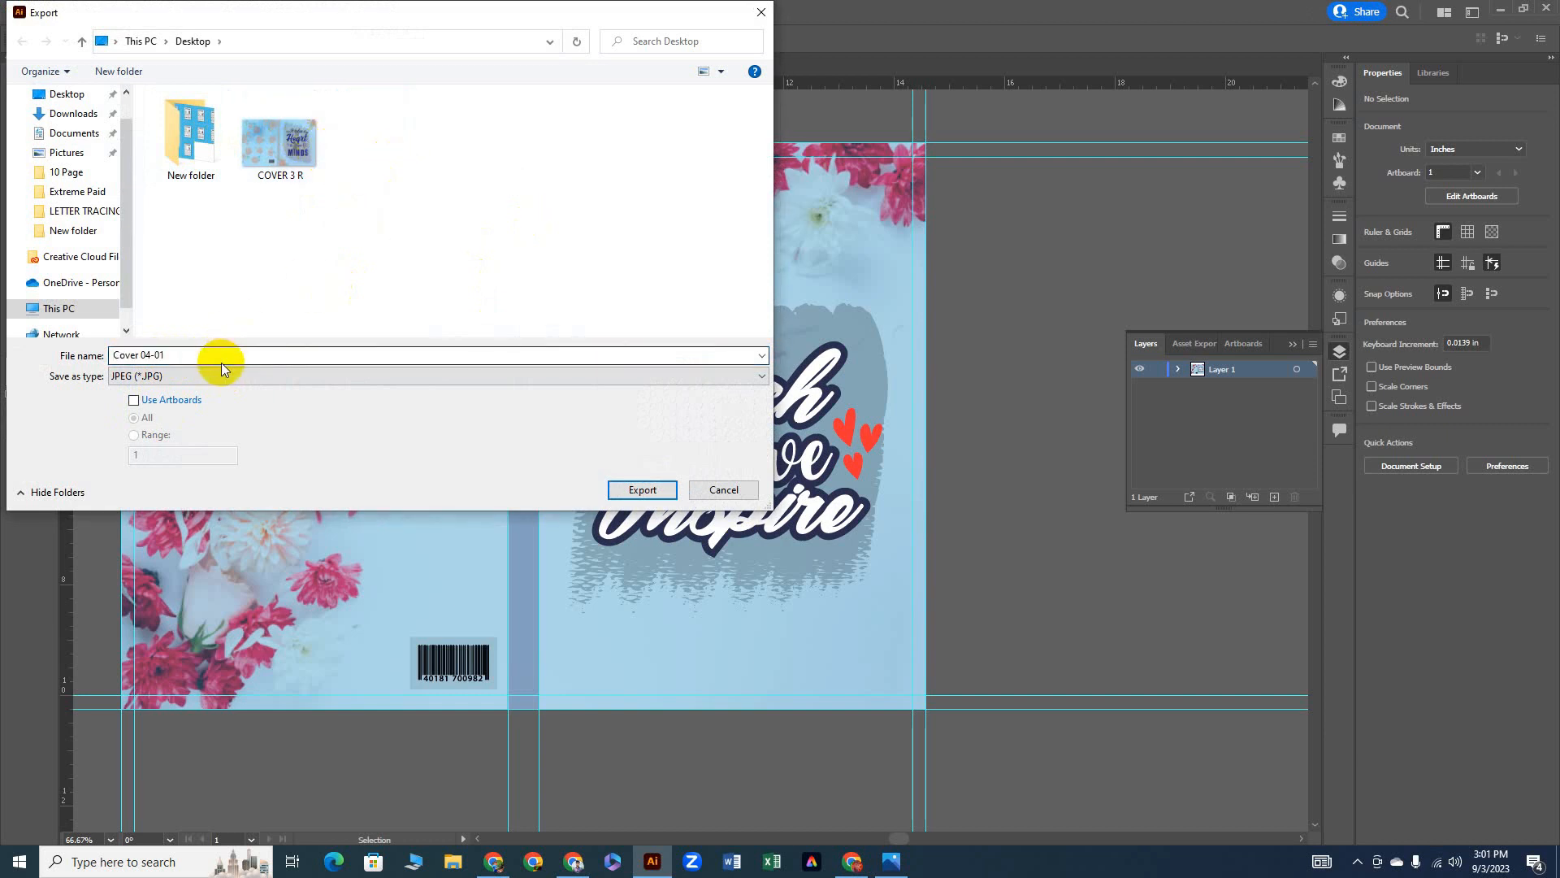
{"action": "left_click", "coordinate": [642, 490]}
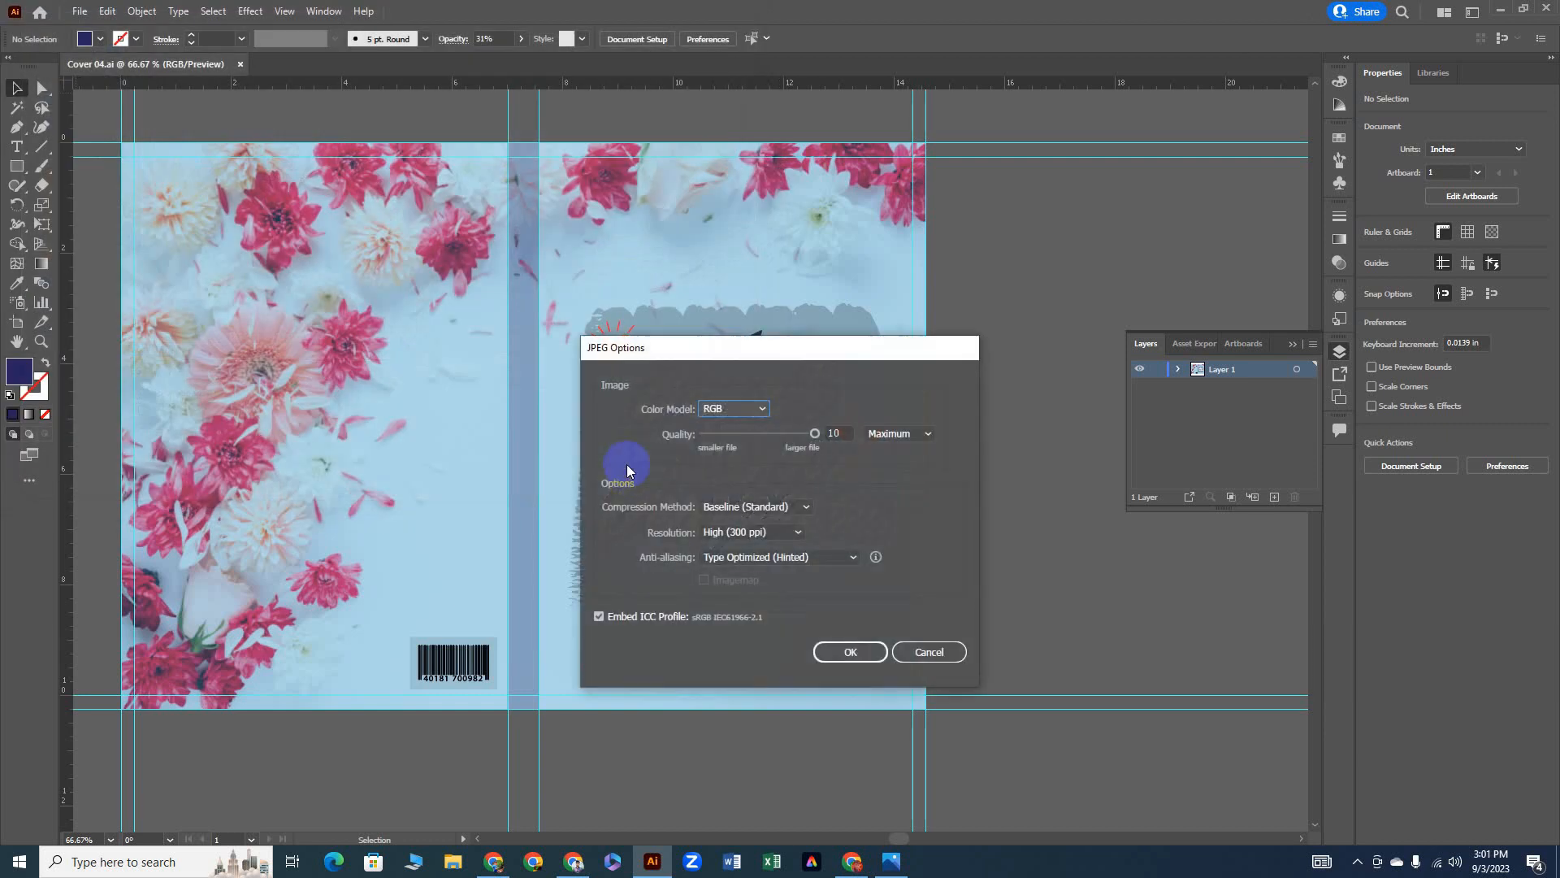
{"action": "left_click", "coordinate": [851, 652]}
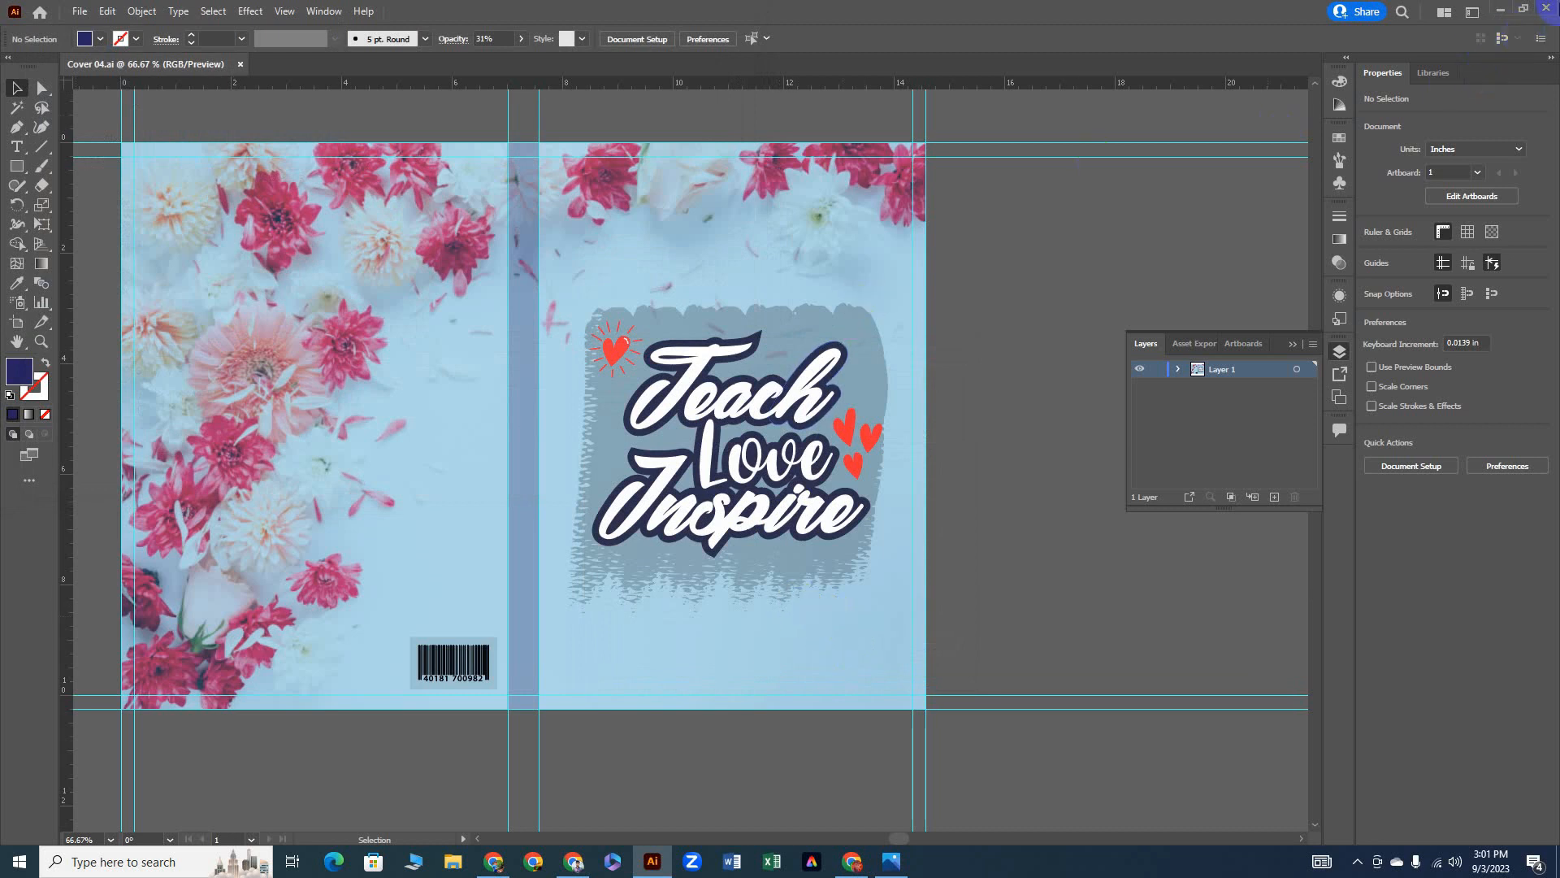